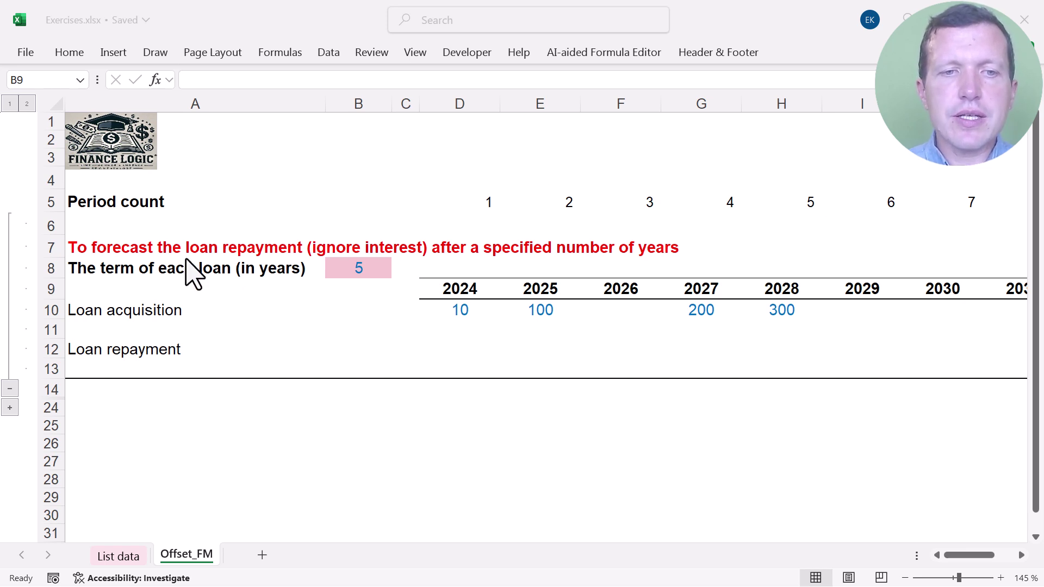
Review the forecasting task, the loan term, and the 2024 loan acquisition against its 2029 repayment cell
click(111, 249)
click(111, 249)
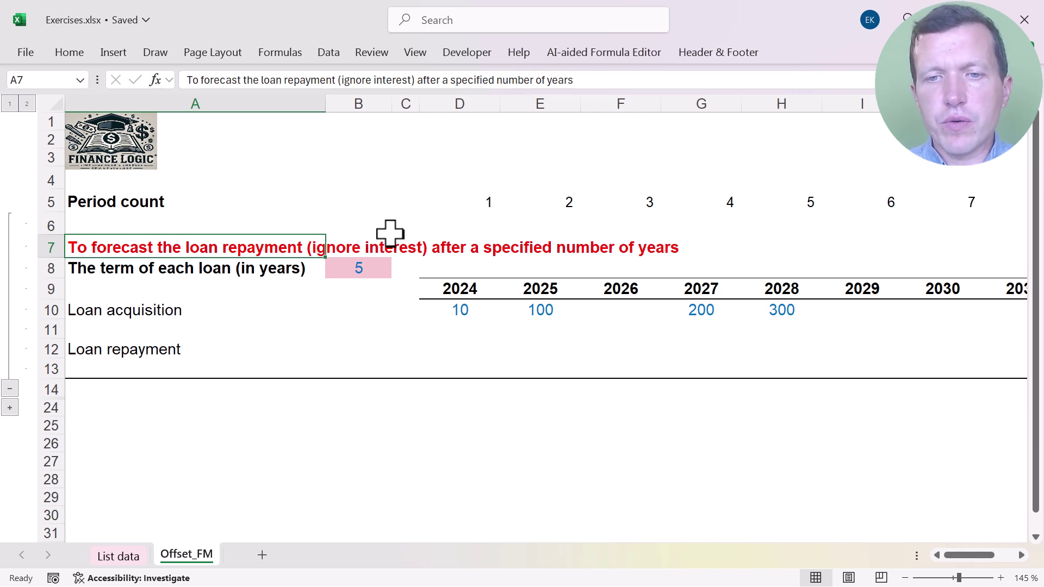
click(107, 268)
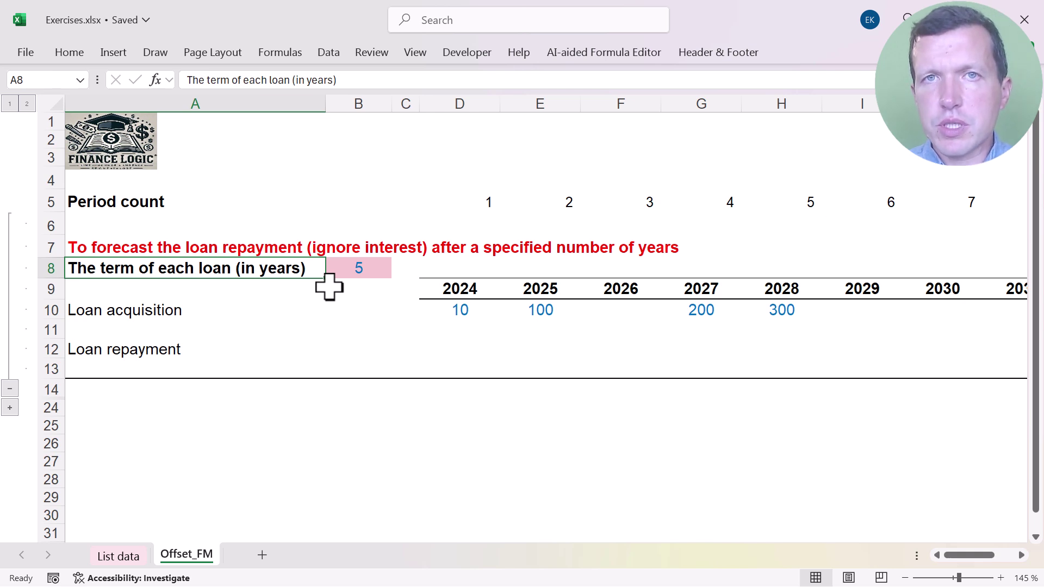
click(459, 309)
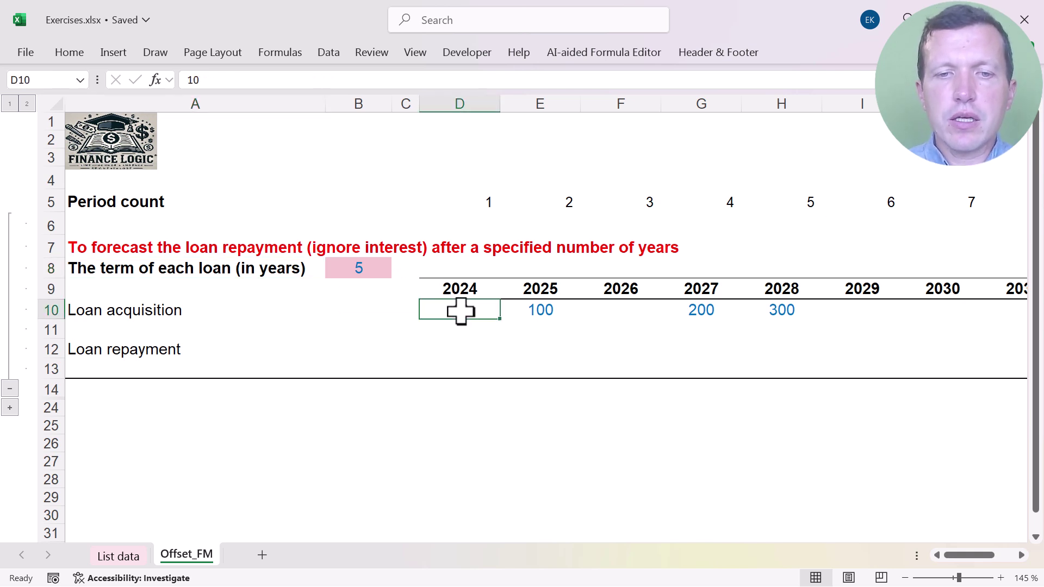
click(483, 354)
key(Right)
key(Right)
key(Right)
key(Right)
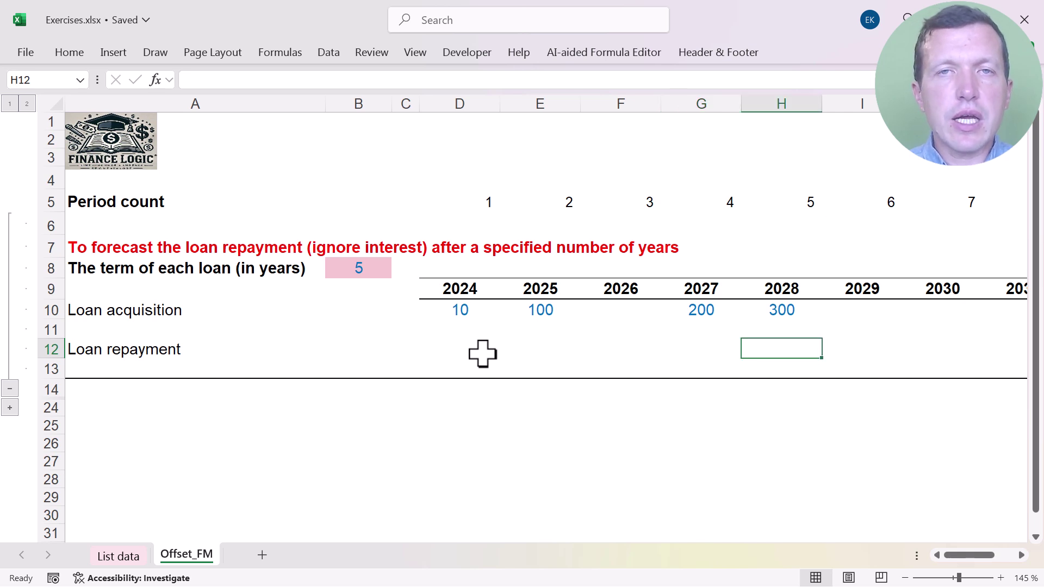
key(Right)
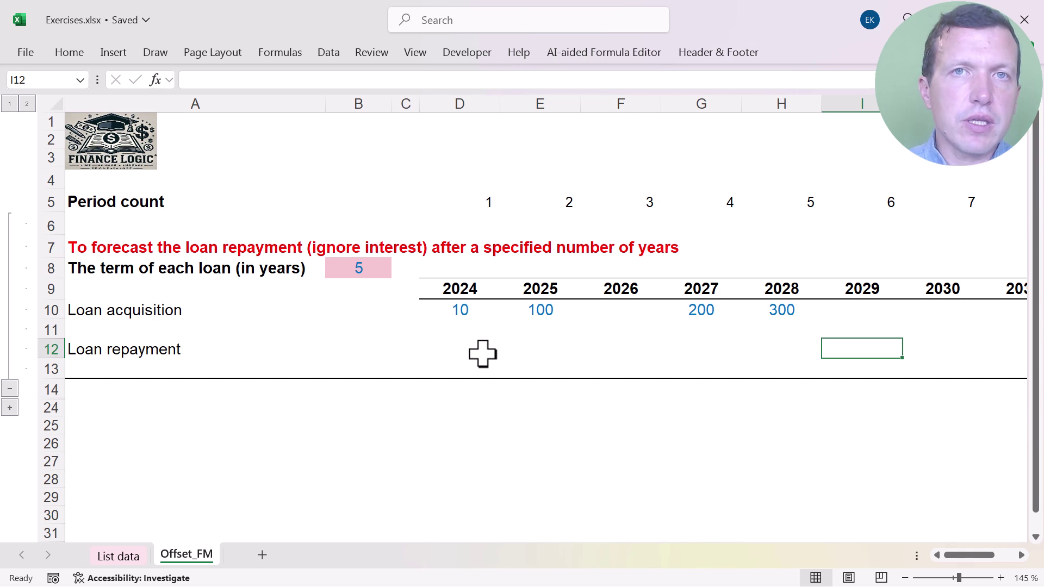
Trace the 2025 loan acquisition along the loan repayment row to its 2030 repayment year
key(Left)
key(Left)
key(Left)
key(Left)
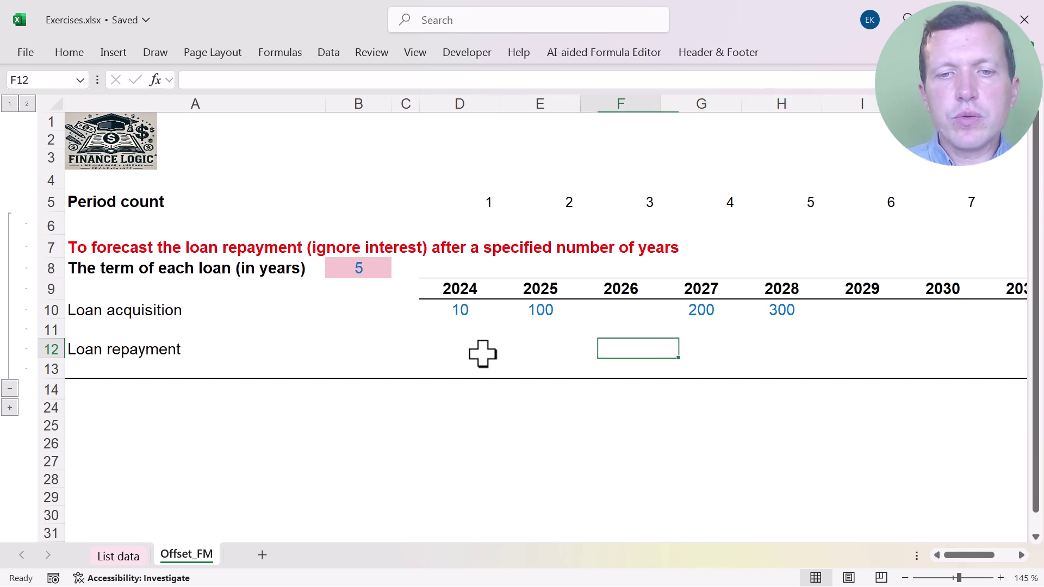
key(Up)
key(Up)
key(Down)
key(Down)
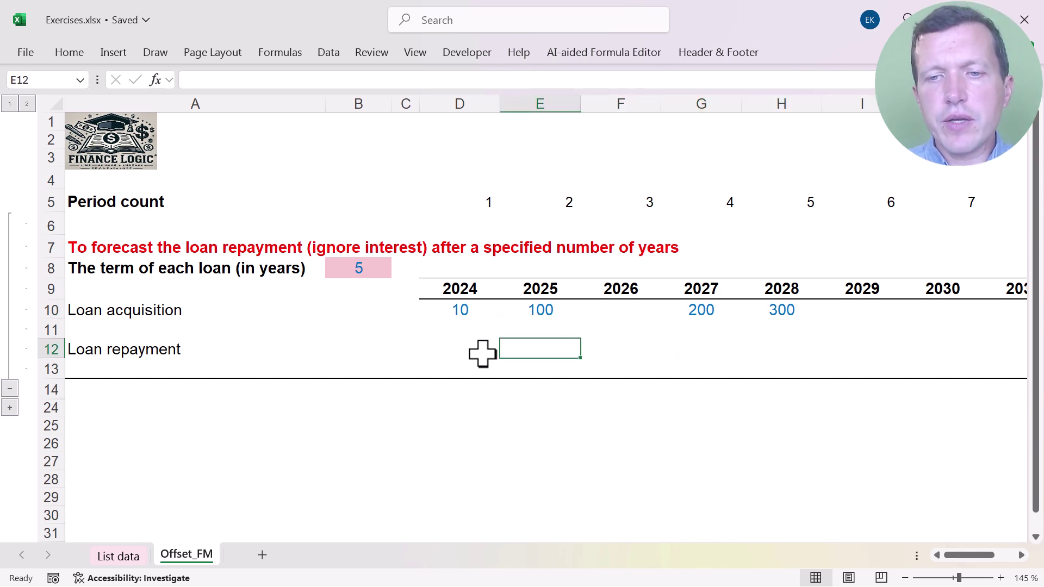
key(Right)
key(Right)
key(Right)
key(Right)
key(Right)
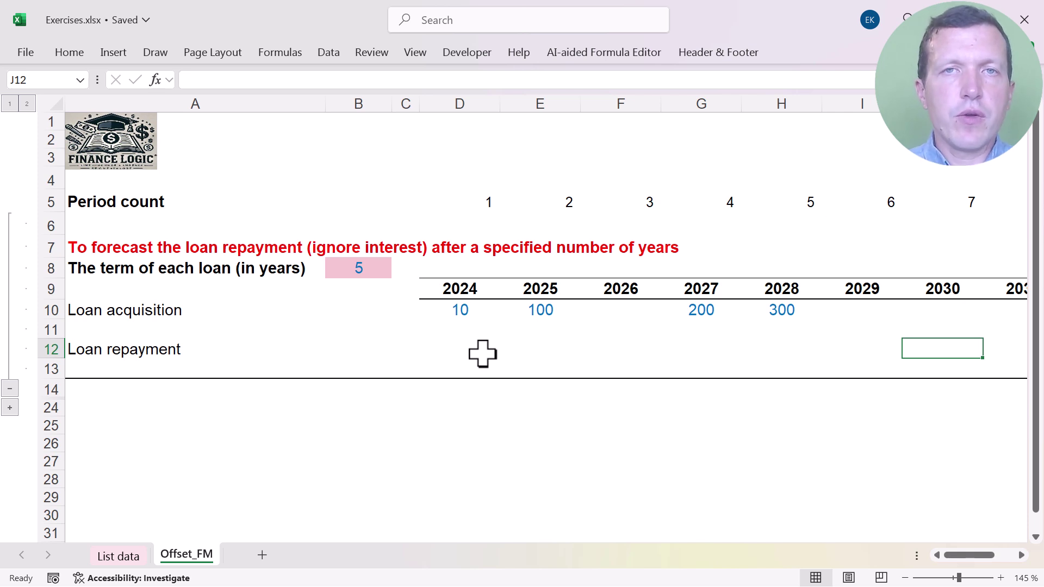
Examine the loan term cell and go back along the repayment row to the 2024 loan acquisition
click(341, 272)
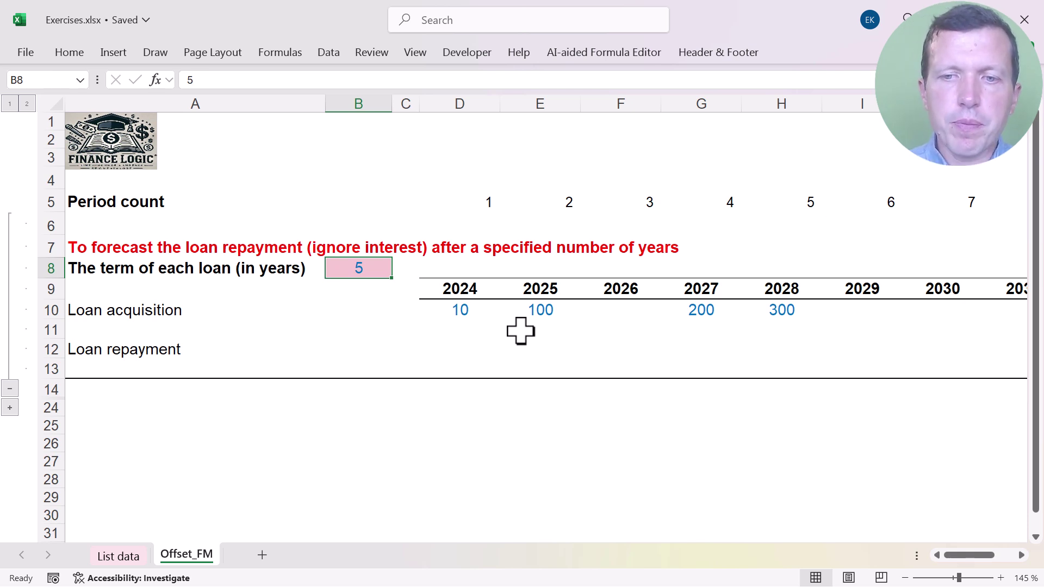
click(806, 343)
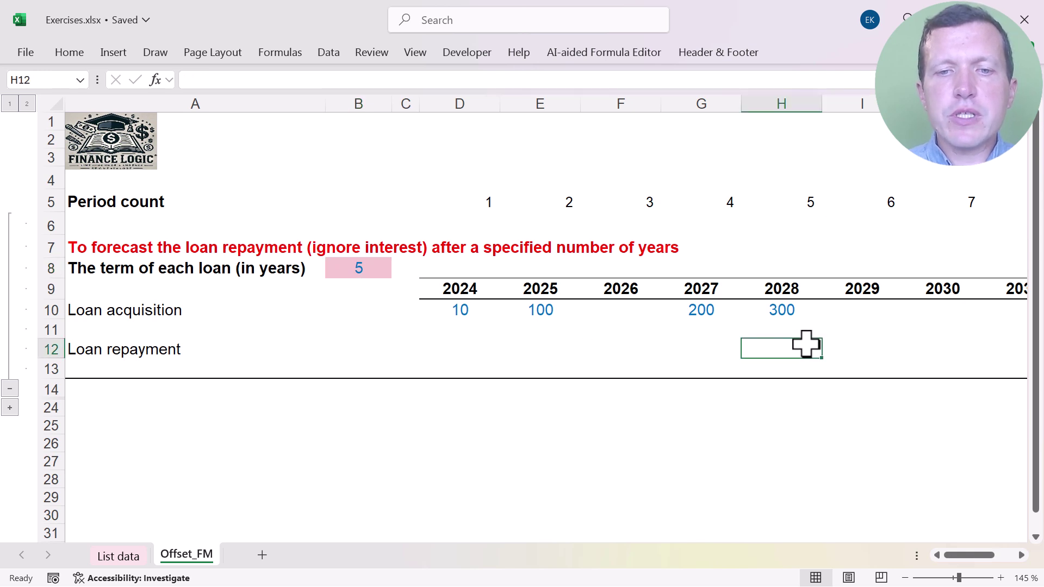
key(Left)
key(Left)
key(Left)
key(Up)
key(Left)
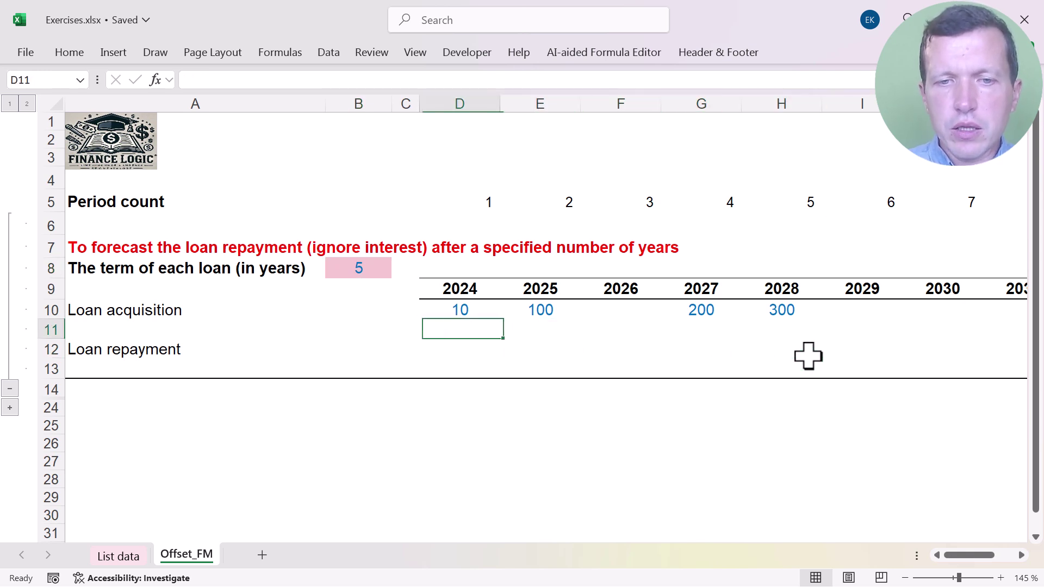
key(Up)
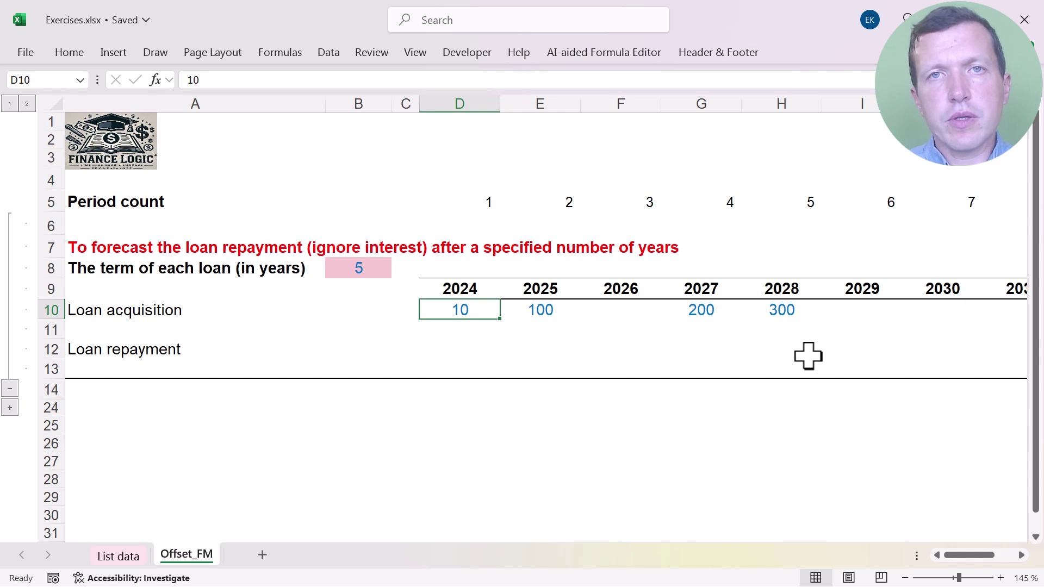
Start an OFFSET formula in the 2029 loan repayment cell I12 with the 2029 loan acquisition cell I10 as the reference
key(Down)
key(Down)
key(Right)
key(Right)
key(Right)
key(Right)
key(Right)
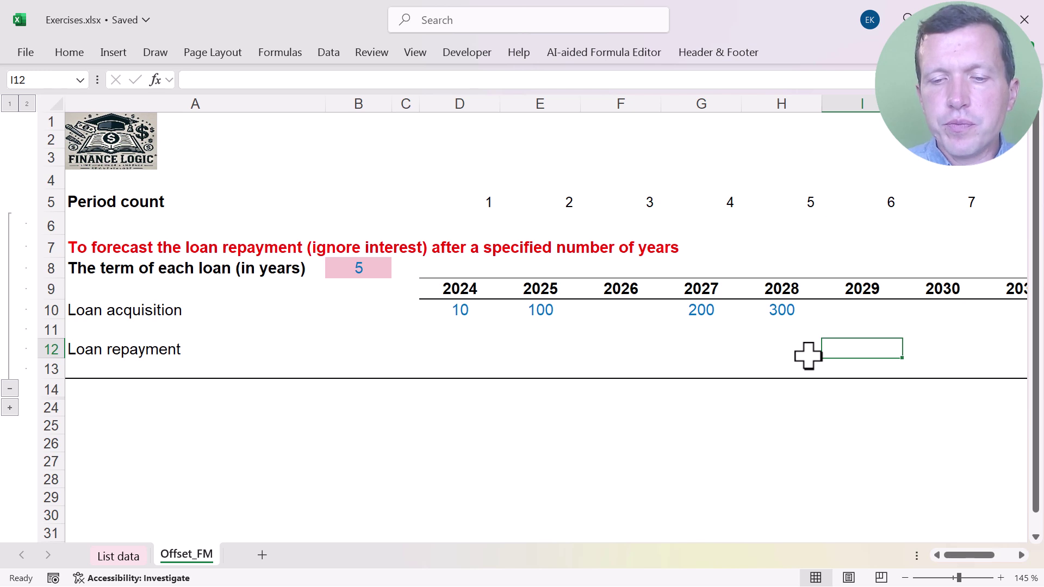
text(=o)
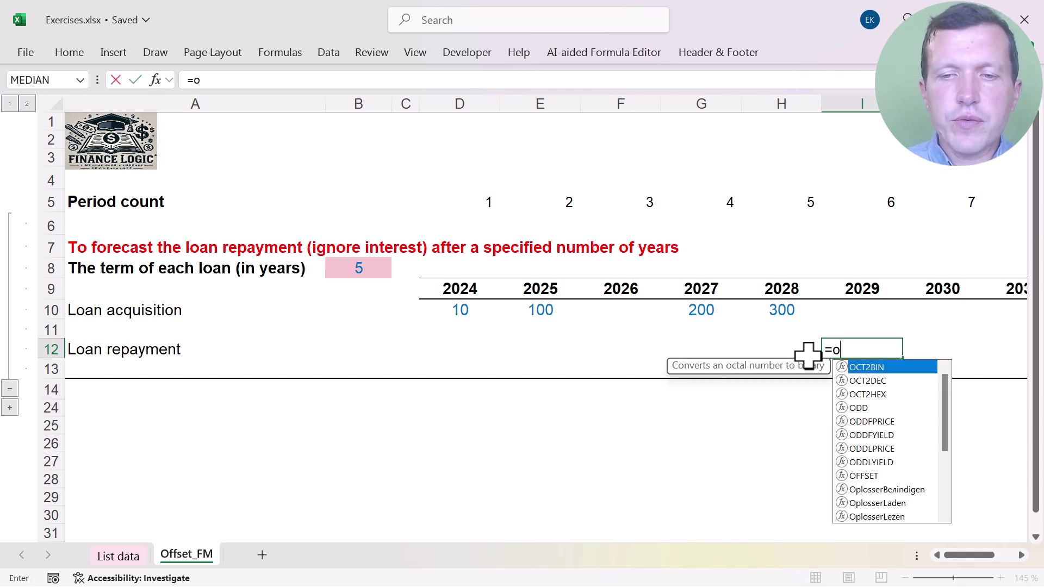
text(ffset()
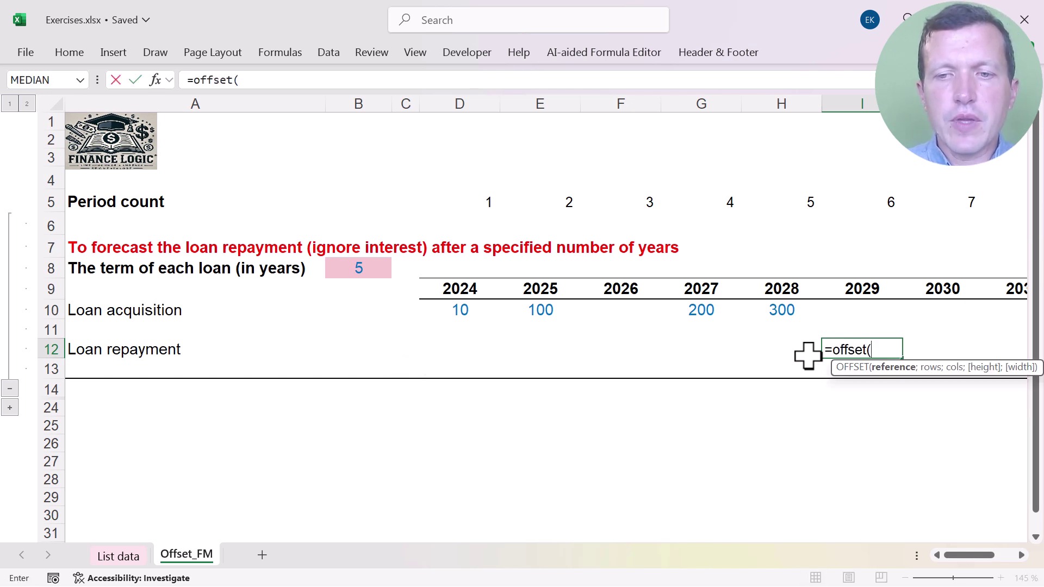
click(848, 315)
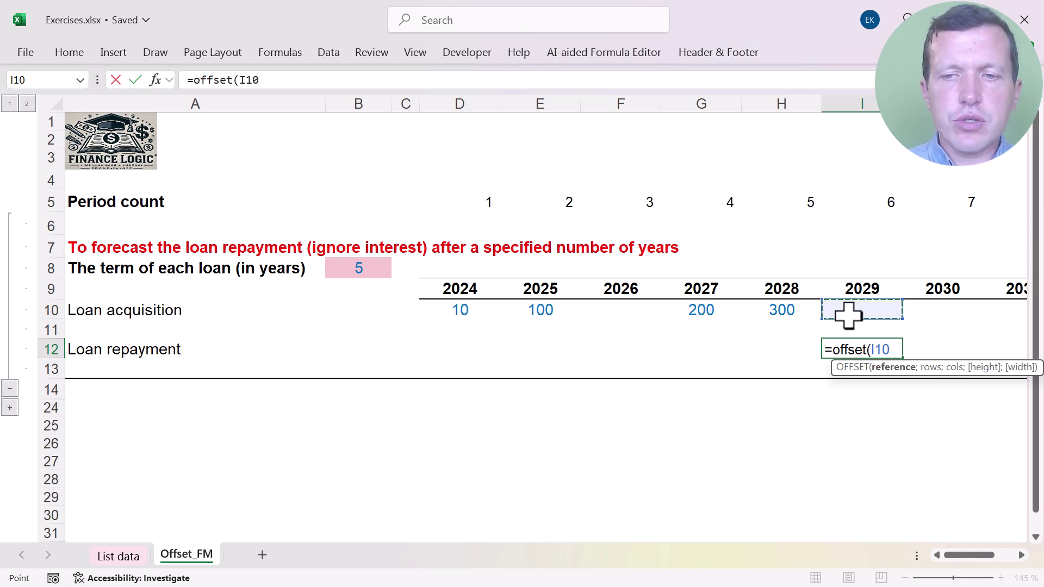
click(466, 315)
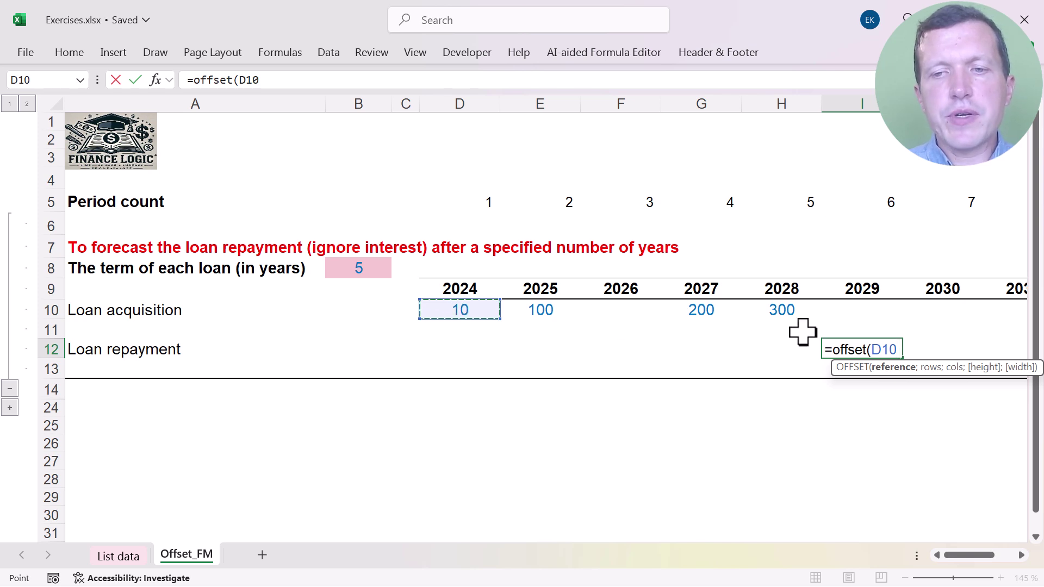
click(855, 315)
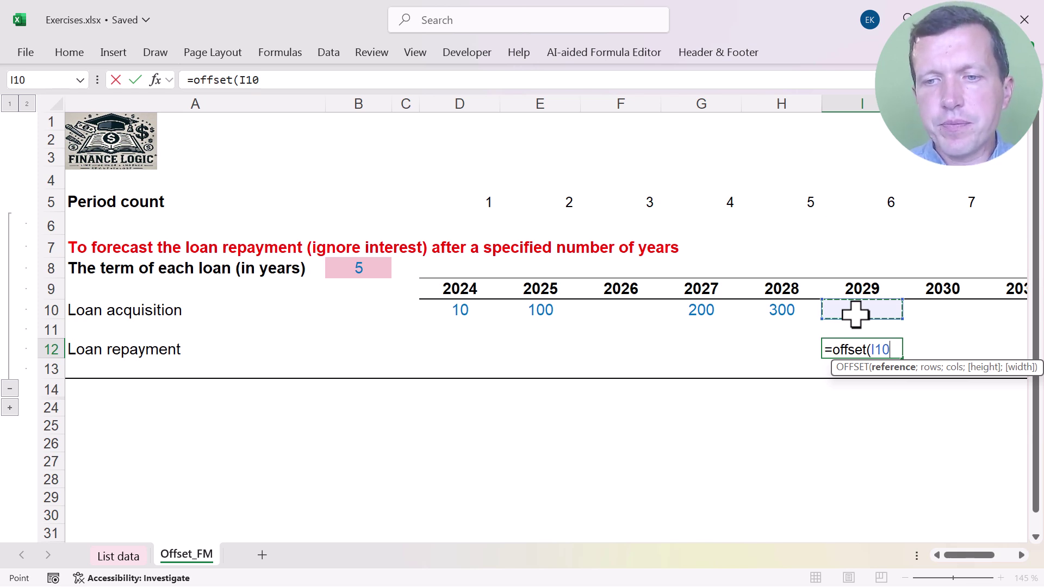
Complete the OFFSET formula with 0 rows and the negative absolute loan term -$B$8 as the column offset
text(;)
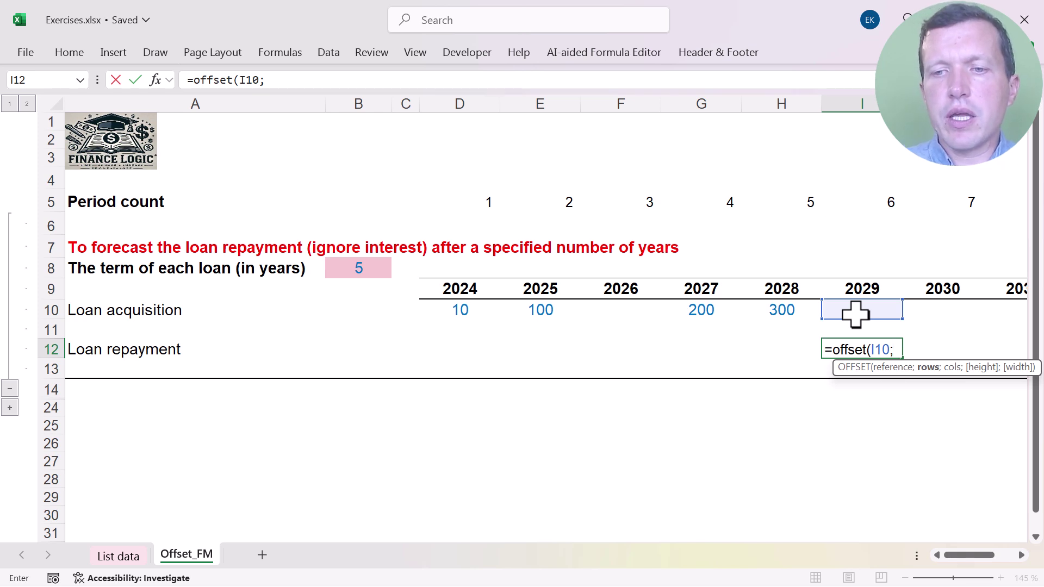
text(0)
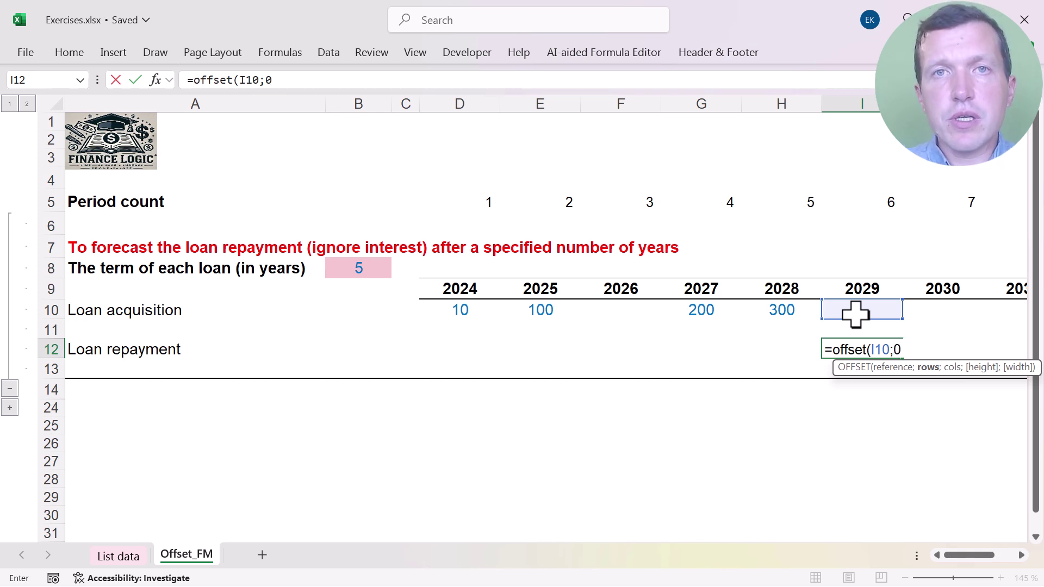
text($)
key(BackSpace)
text(;-)
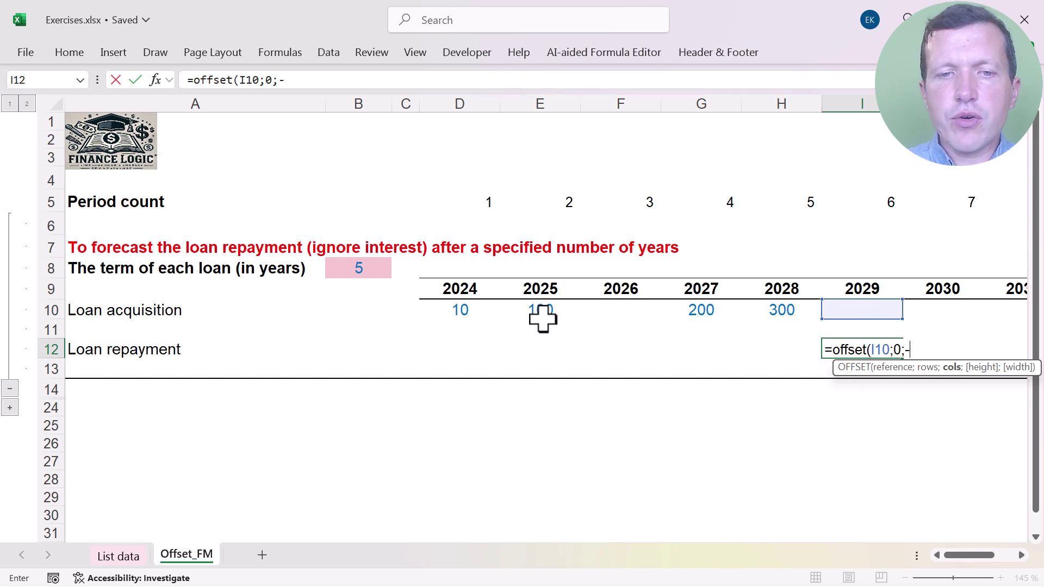
click(350, 267)
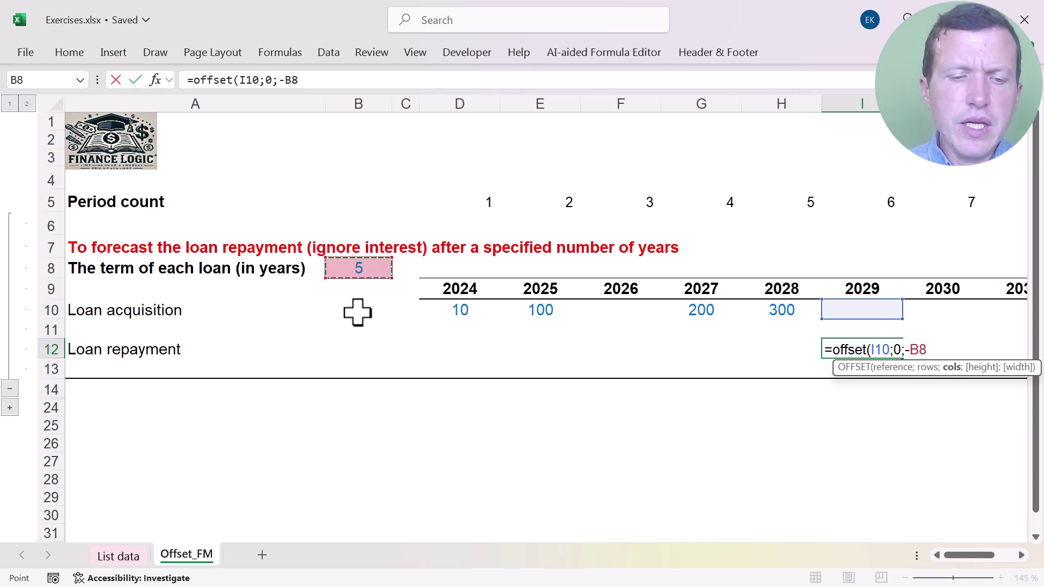
key(F4)
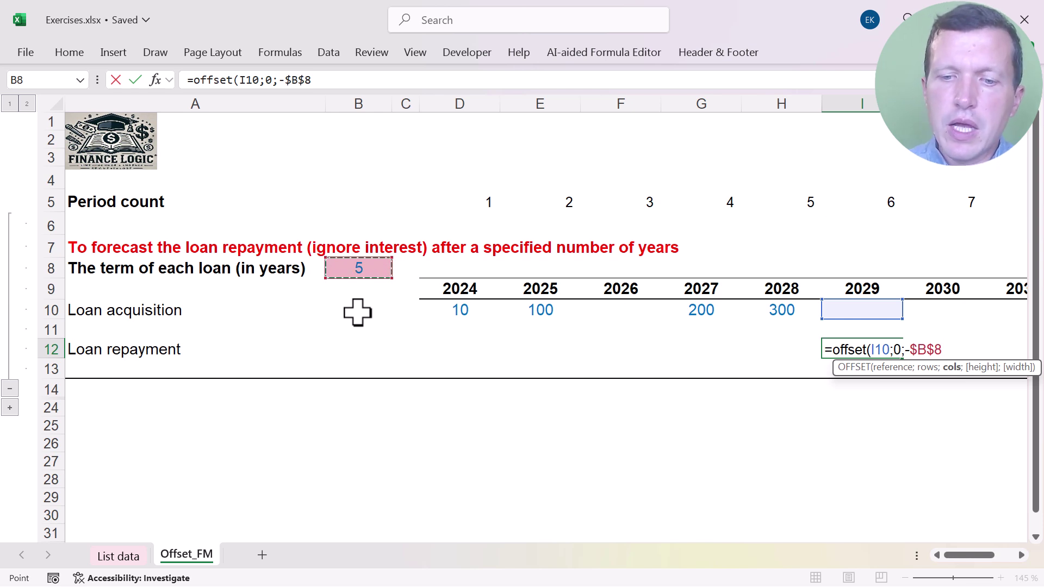
text())
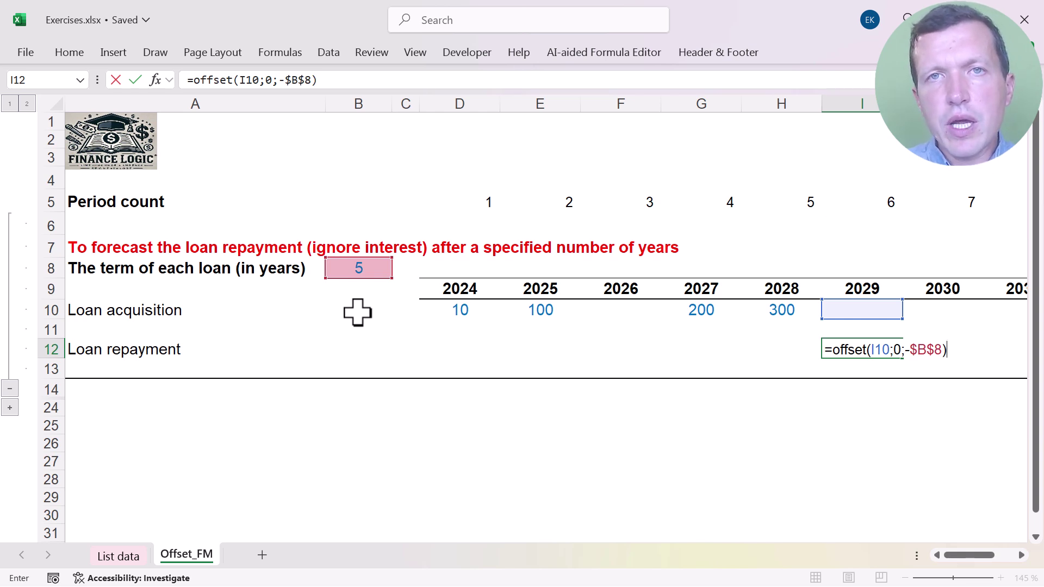
key(Return)
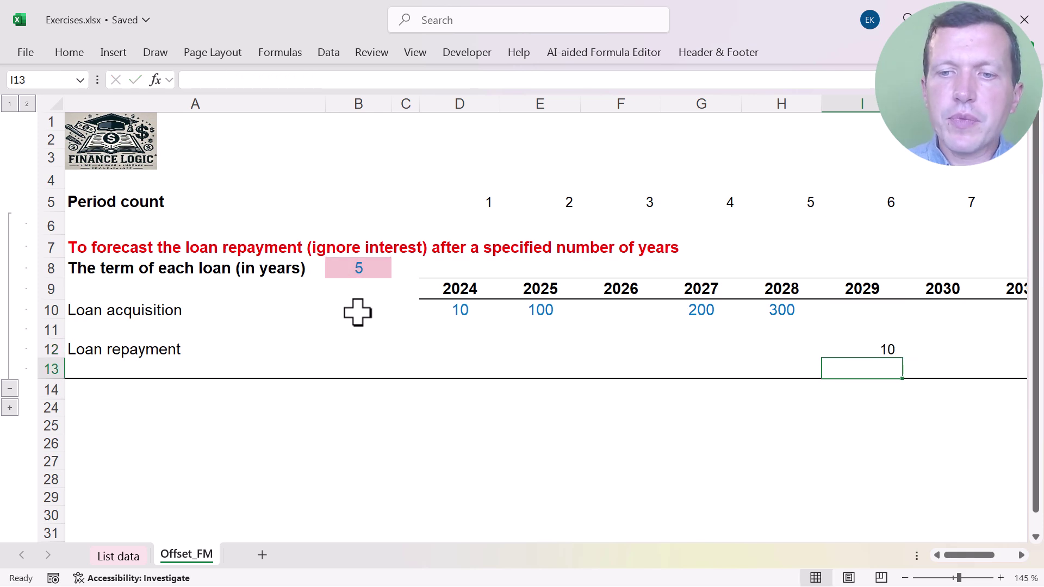
Copy the 2029 loan repayment formula across the row through 2034 and check the filled repayment cells
click(876, 346)
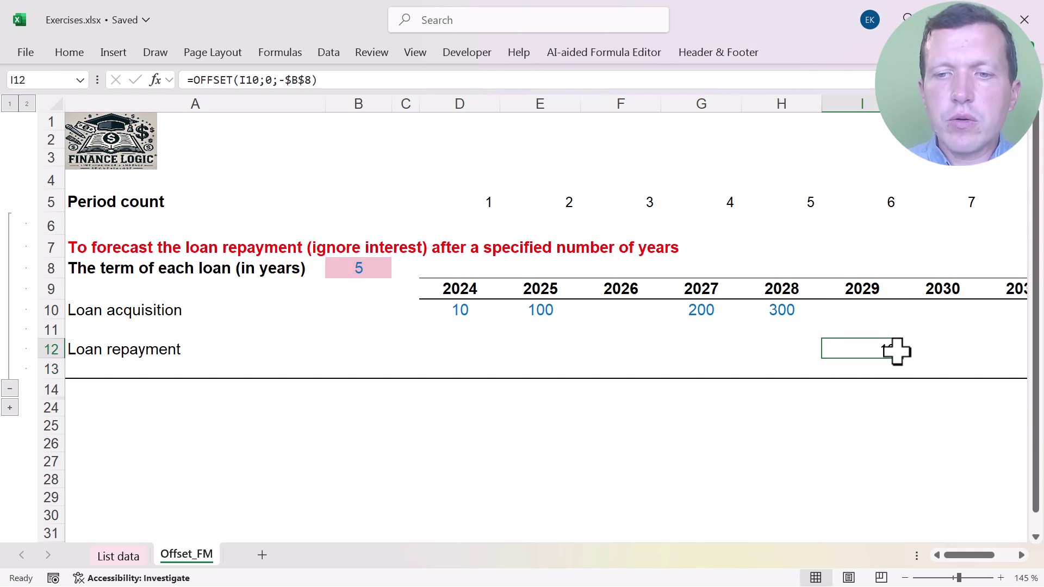
drag(905, 362, 946, 366)
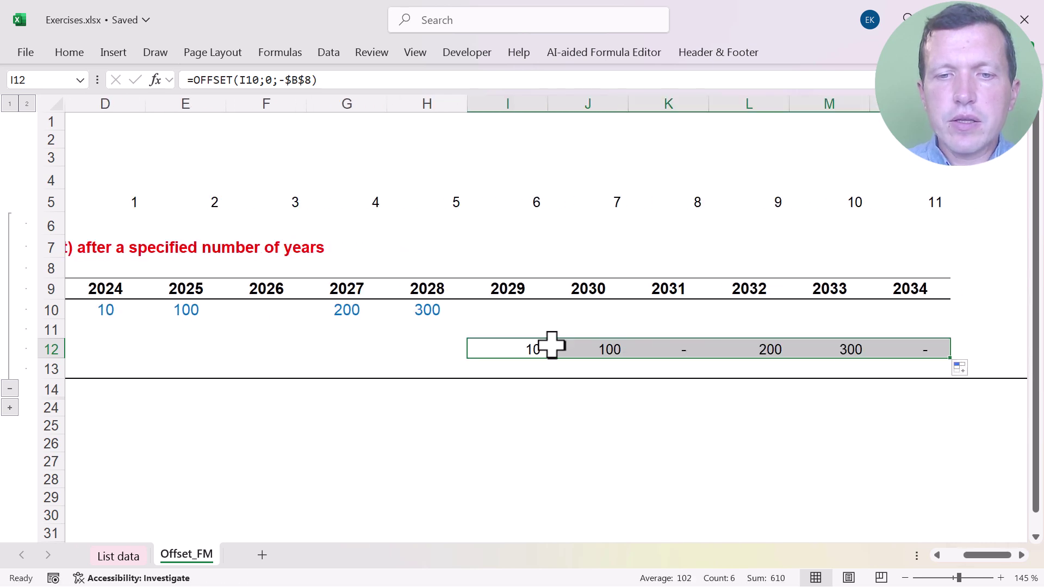
click(525, 348)
click(571, 349)
click(674, 348)
click(741, 348)
click(854, 350)
drag(536, 349, 832, 354)
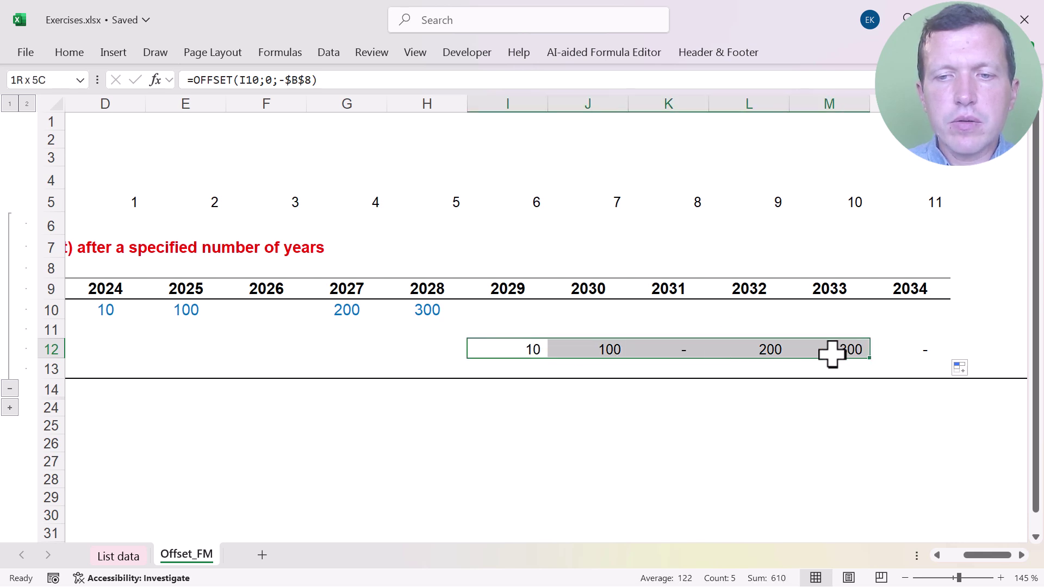
Compare the loan acquisition row with the calculated repayments up to 2033
click(158, 311)
key(Left)
key(Left)
key(Left)
key(Left)
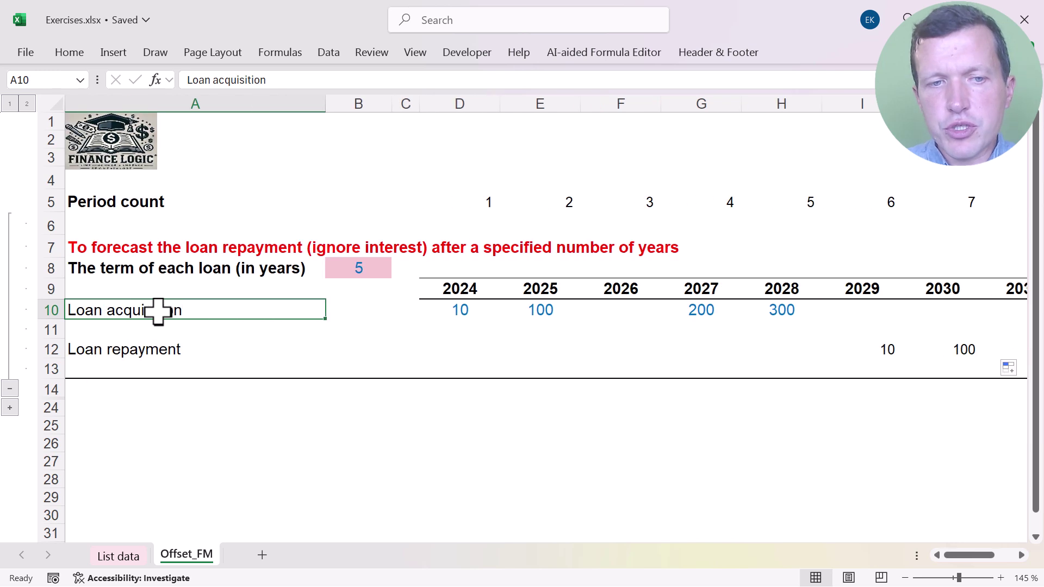
key(Right)
key(Right)
key(Right)
key(Right)
key(Right)
key(Right)
key(Right)
key(Down)
key(Right)
key(Right)
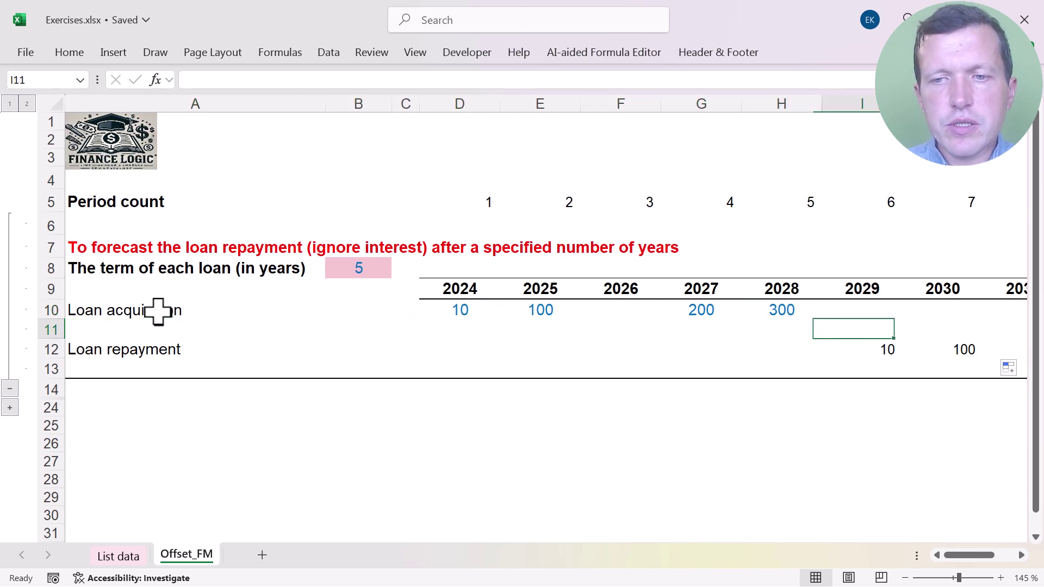
key(Right)
key(Right)
key(Down)
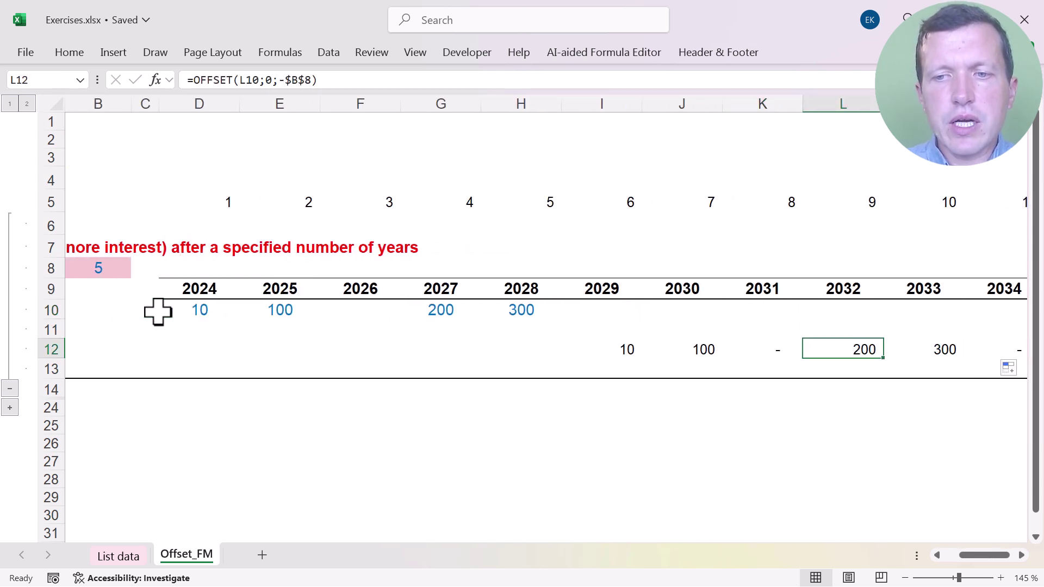
key(Right)
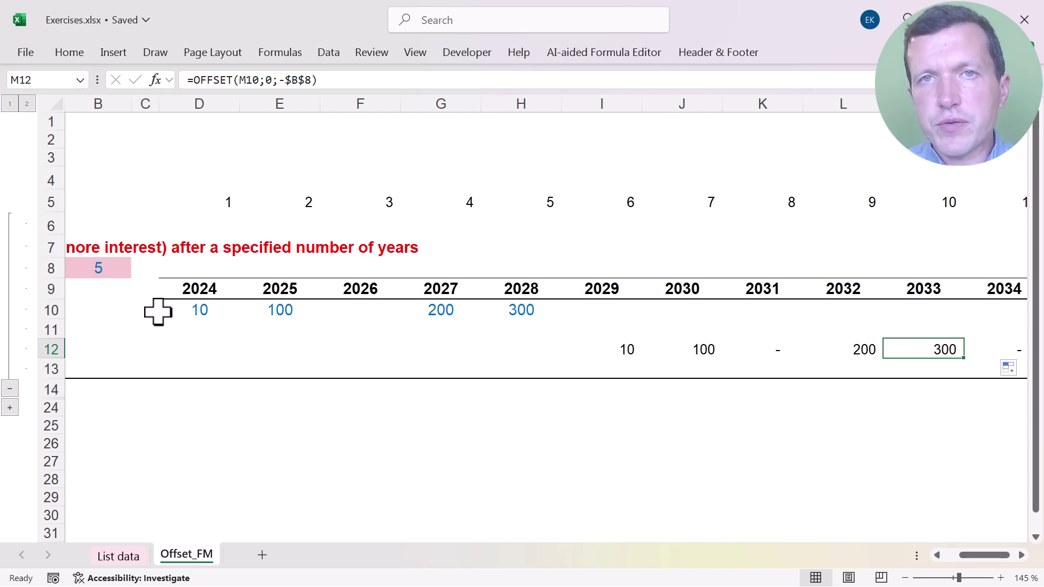
Examine the empty loan repayment cells for 2024 to 2028 and return to the 2029 repayment formula
key(Left)
key(Left)
key(Left)
key(Left)
key(Left)
key(Left)
key(Left)
key(Left)
key(Left)
key(Left)
key(Right)
key(Right)
key(Right)
key(Right)
key(Right)
key(Right)
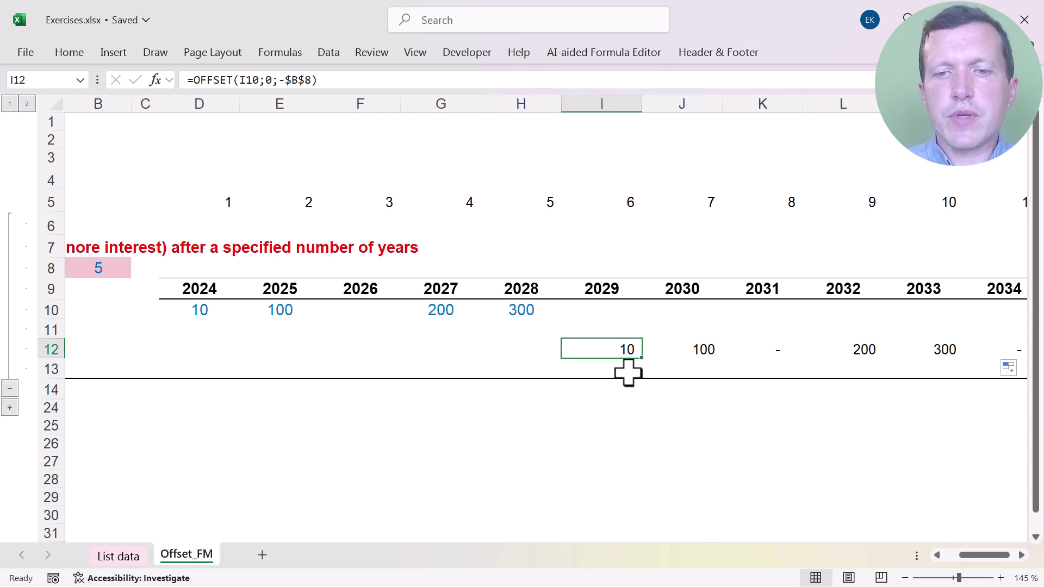
Copy the 2029 repayment formula back to the 2024 to 2028 repayment cells and check the 2025 column
mouse_move(641, 359)
mouse_down()
mouse_move(7, 356)
mouse_move(634, 350)
mouse_up()
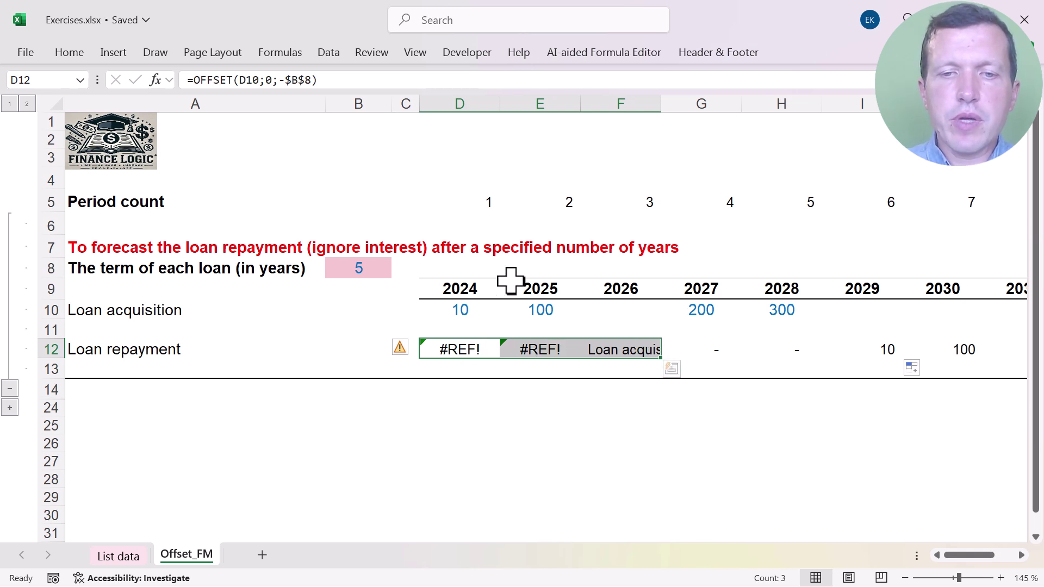
drag(541, 347, 540, 316)
click(539, 316)
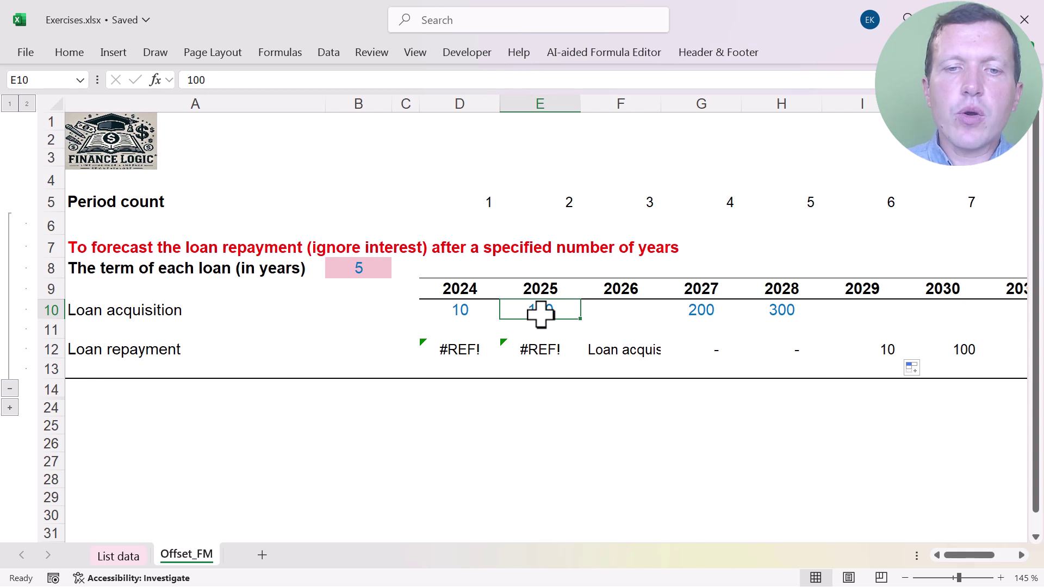
Trace the columns to the left of the 2025 loan acquisition cell back to the row label
key(Left)
key(Left)
key(Left)
key(Left)
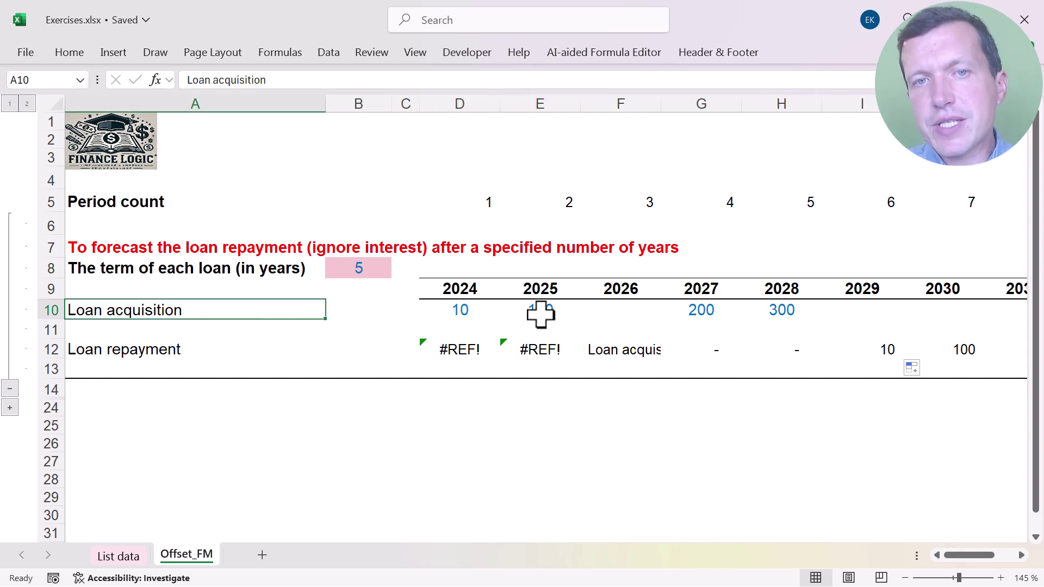
key(Right)
key(Right)
key(Right)
key(Left)
key(Left)
key(Left)
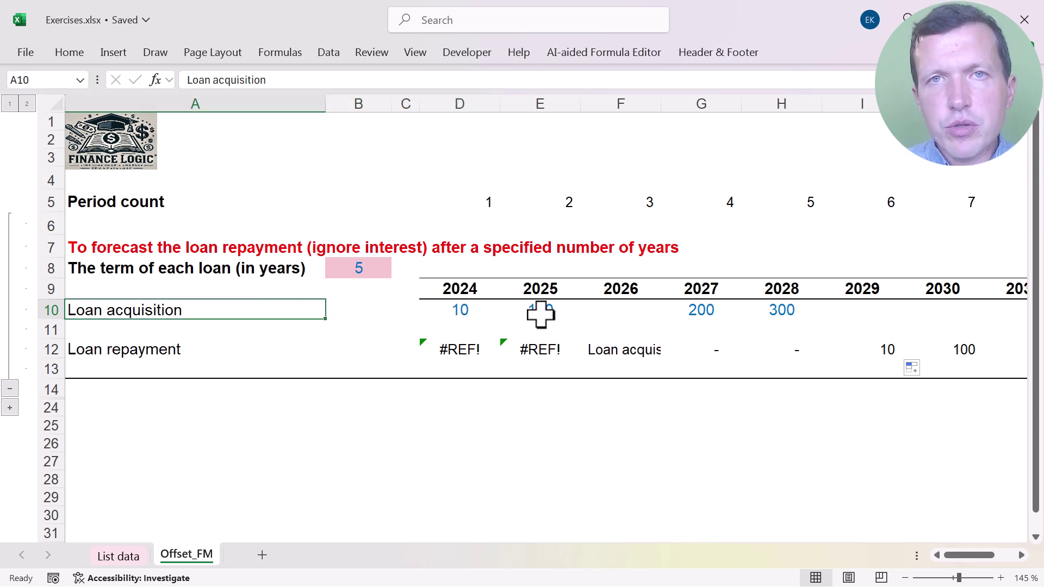
key(Right)
key(Right)
key(Right)
key(Right)
key(Left)
key(Left)
key(Left)
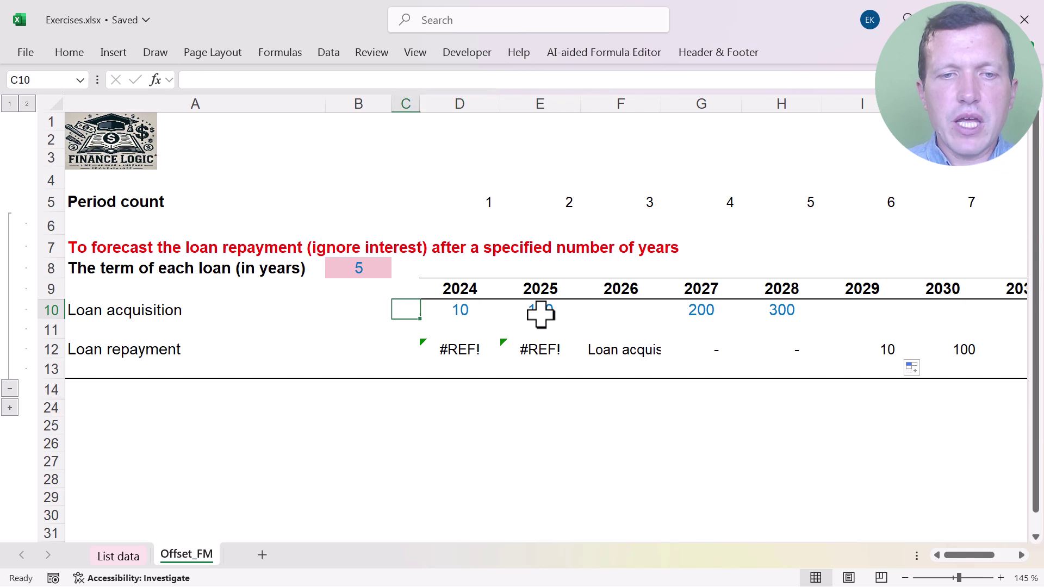
key(Left)
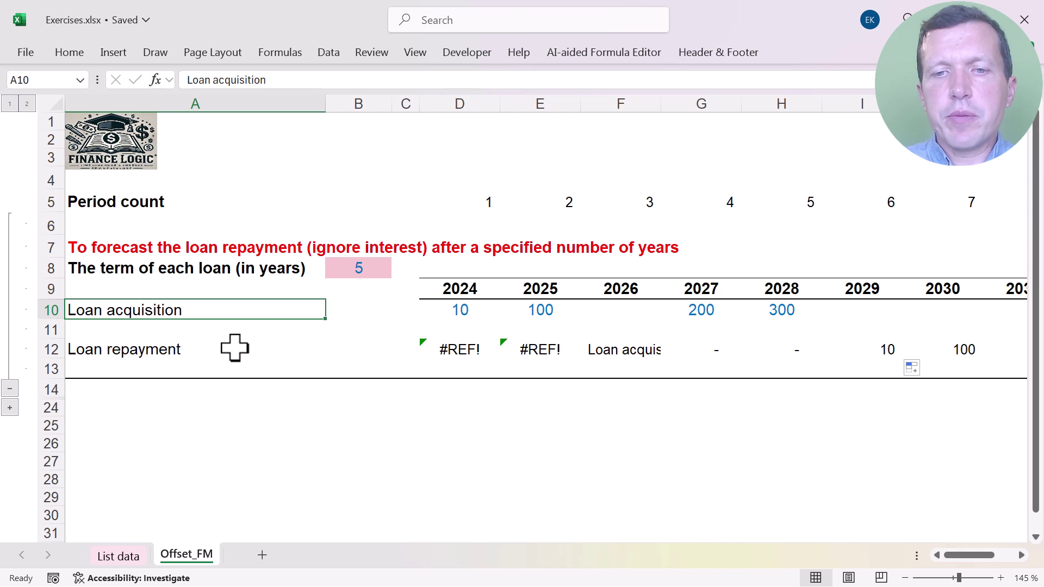
Compare the 2029 repayment formula with period counts 1 to 6, and trace the columns before 2026 back to column C
click(862, 351)
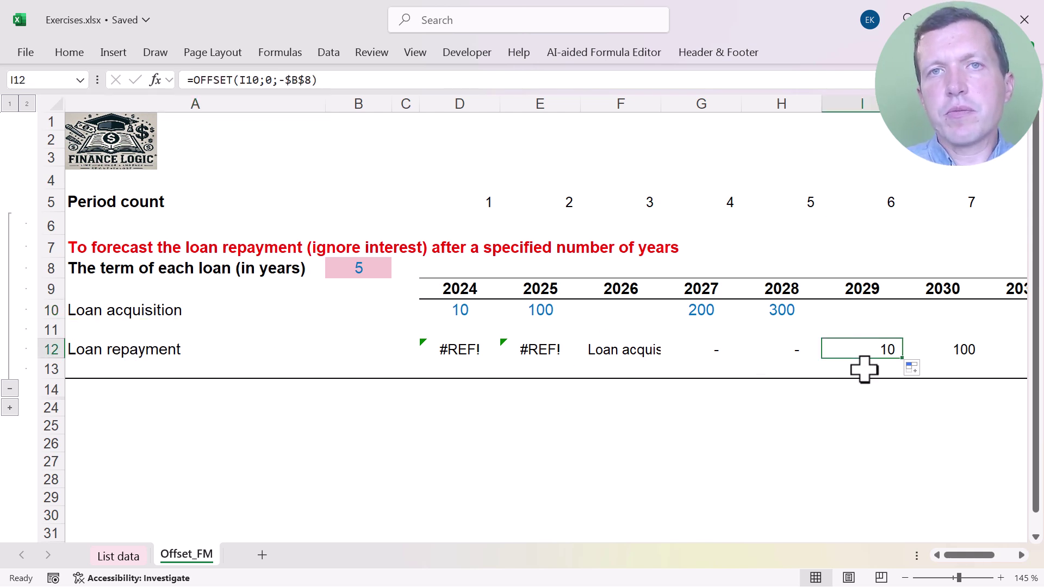
drag(478, 202, 835, 205)
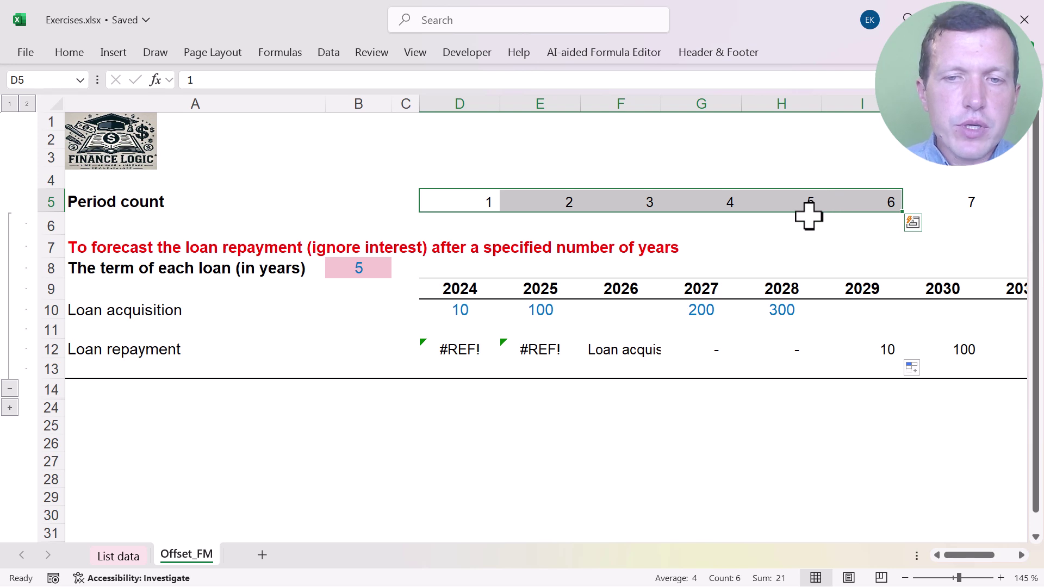
click(635, 288)
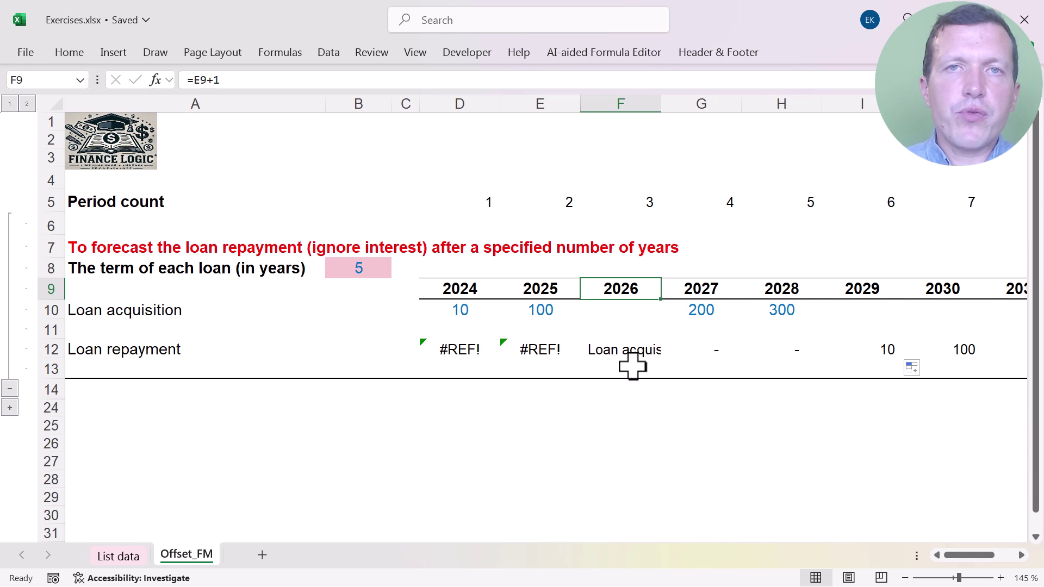
key(Left)
key(Left)
key(Left)
key(Right)
key(Right)
key(Right)
key(Left)
key(Left)
key(Left)
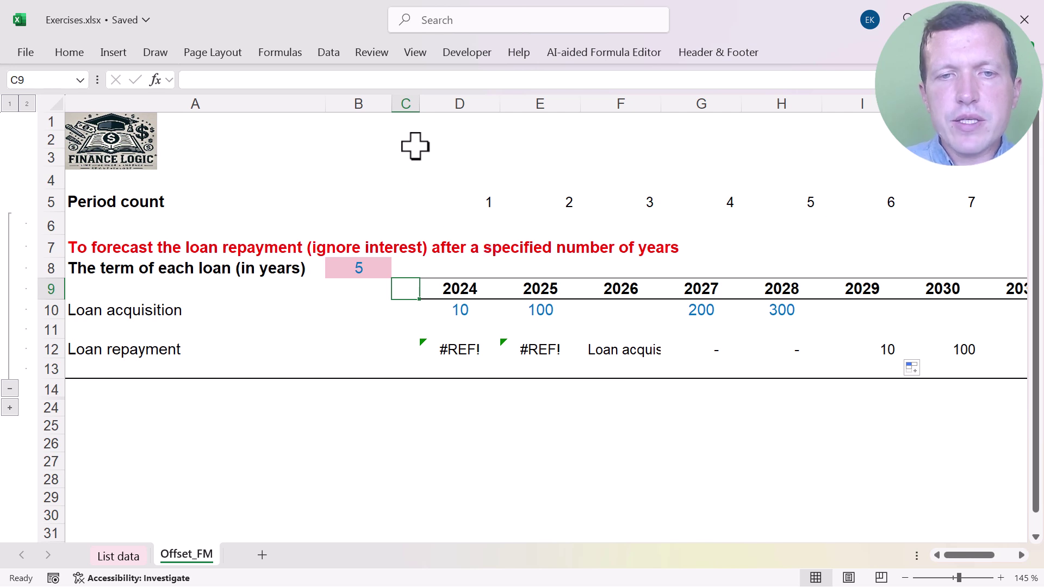
click(408, 98)
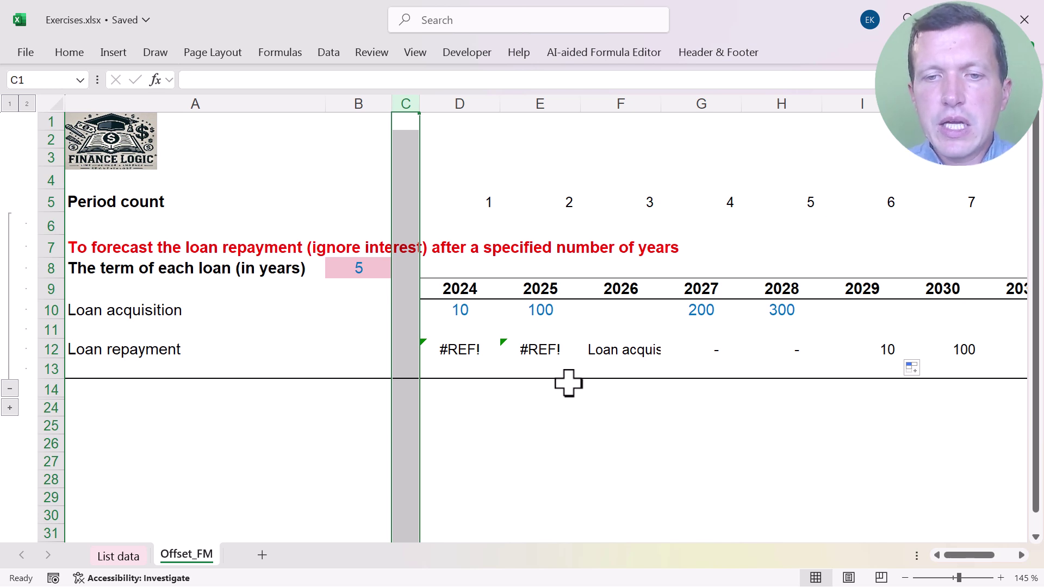
Count five years forward from the 2024 header and inspect the 2029 loan repayment formula
click(629, 290)
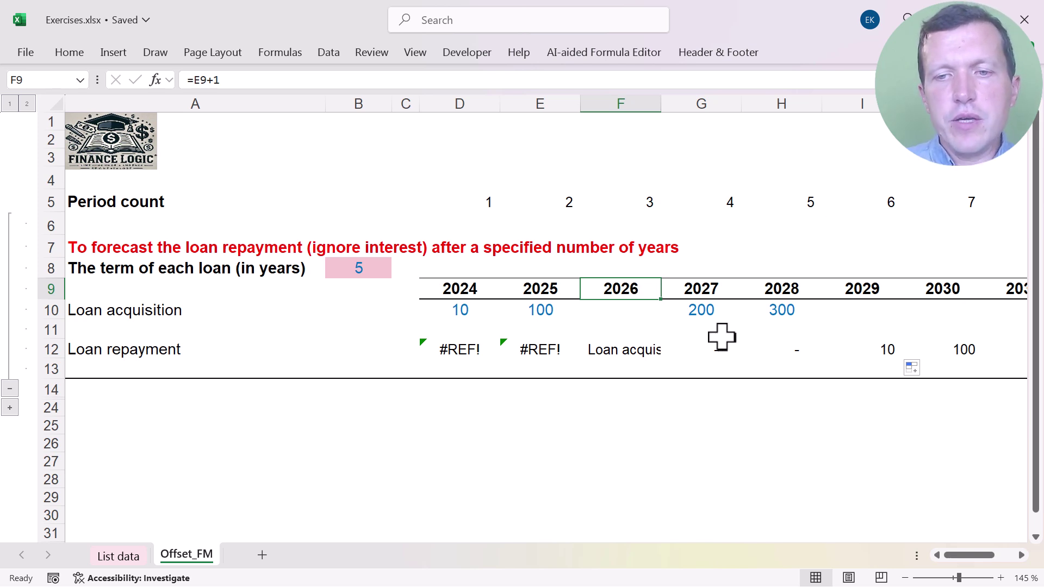
click(478, 214)
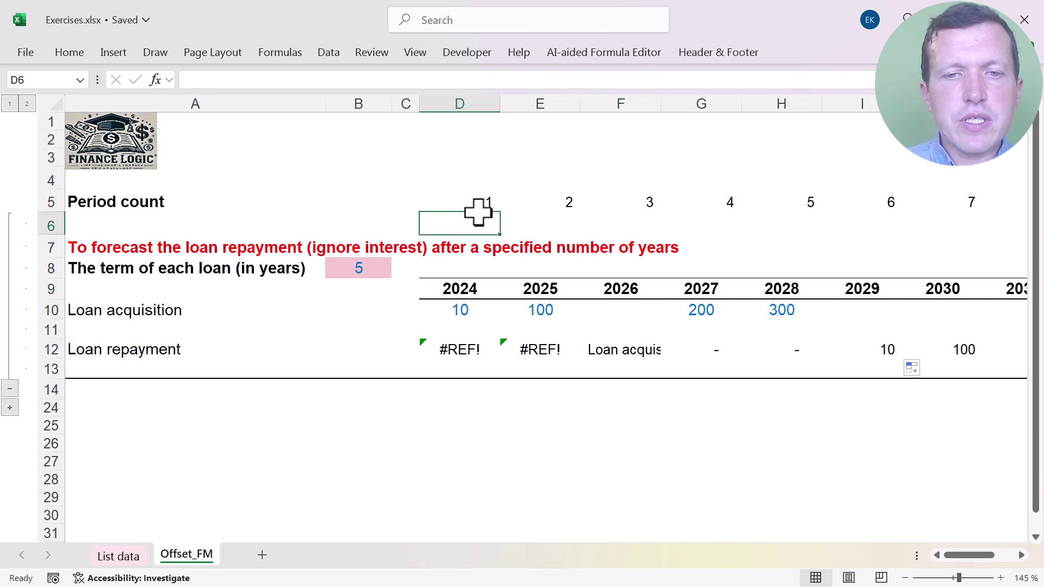
click(473, 289)
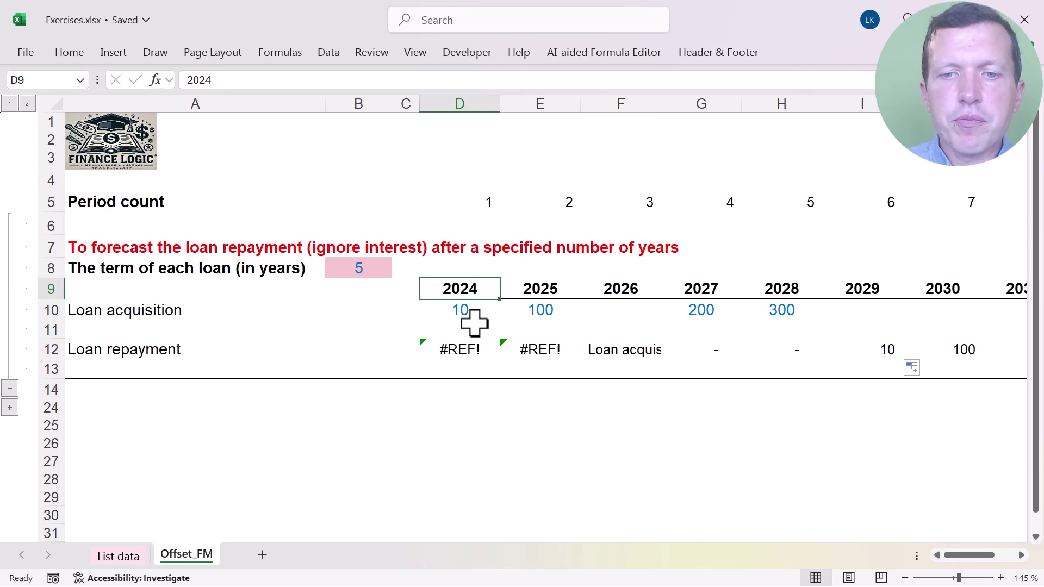
key(Right)
key(Right)
key(Right)
key(Right)
key(Right)
key(Down)
key(Down)
key(Down)
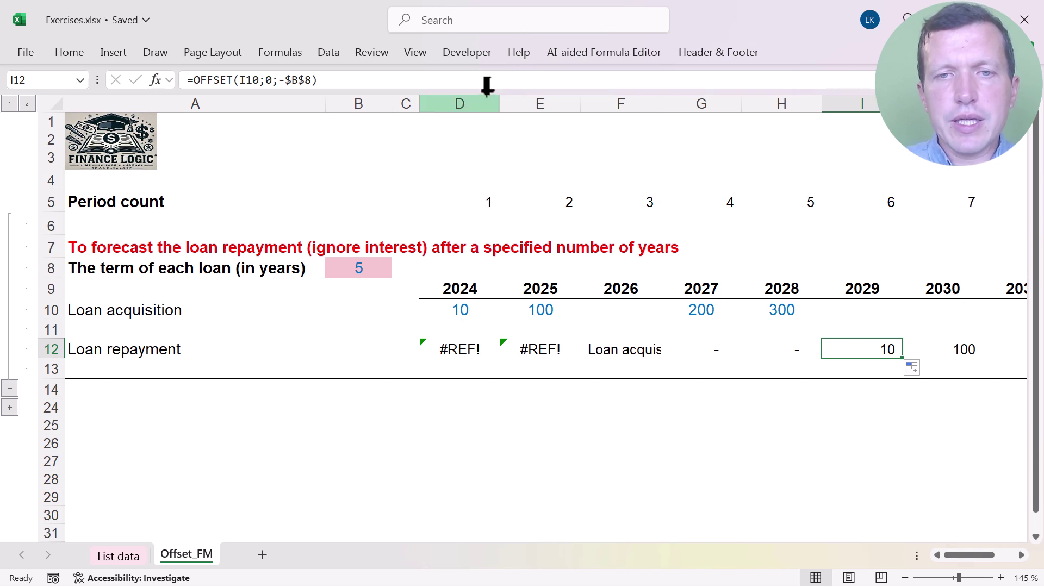
Change the 2029 repayment formula to =OFFSET(I10;0;-MIN($B$8;I5)), limiting the column offset to the period count
key(alt+Tab)
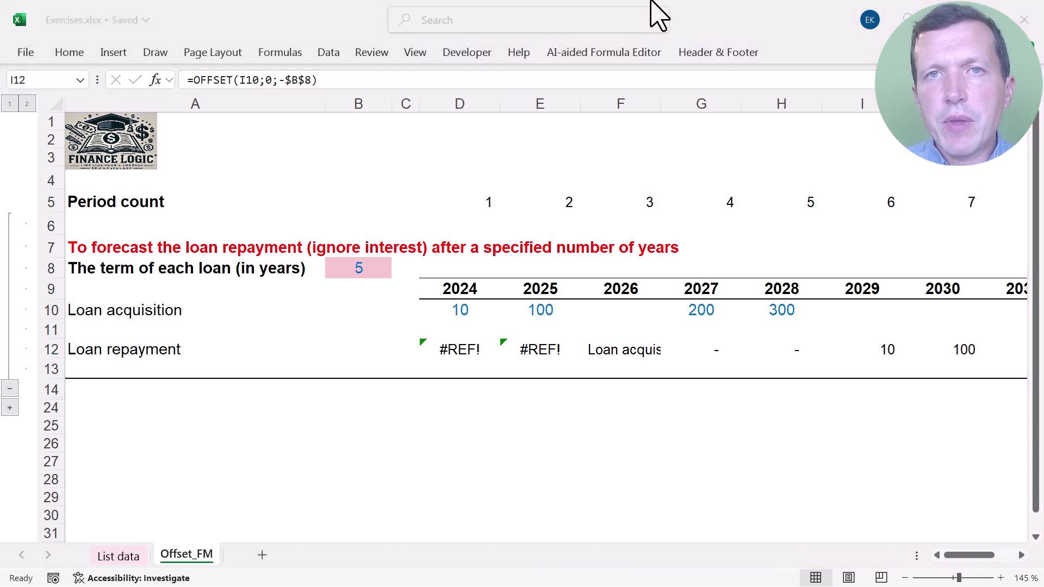
click(286, 83)
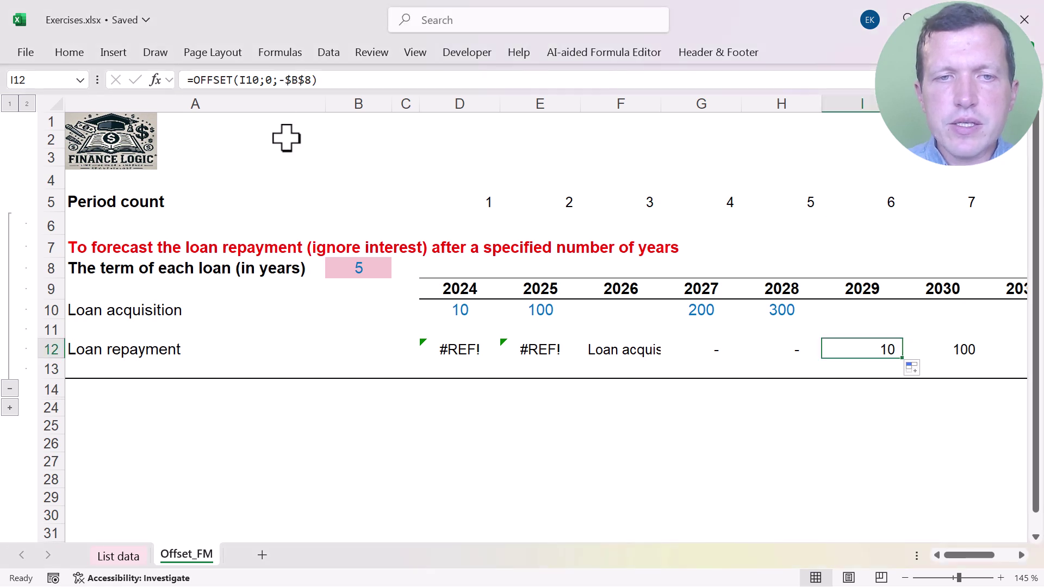
click(282, 81)
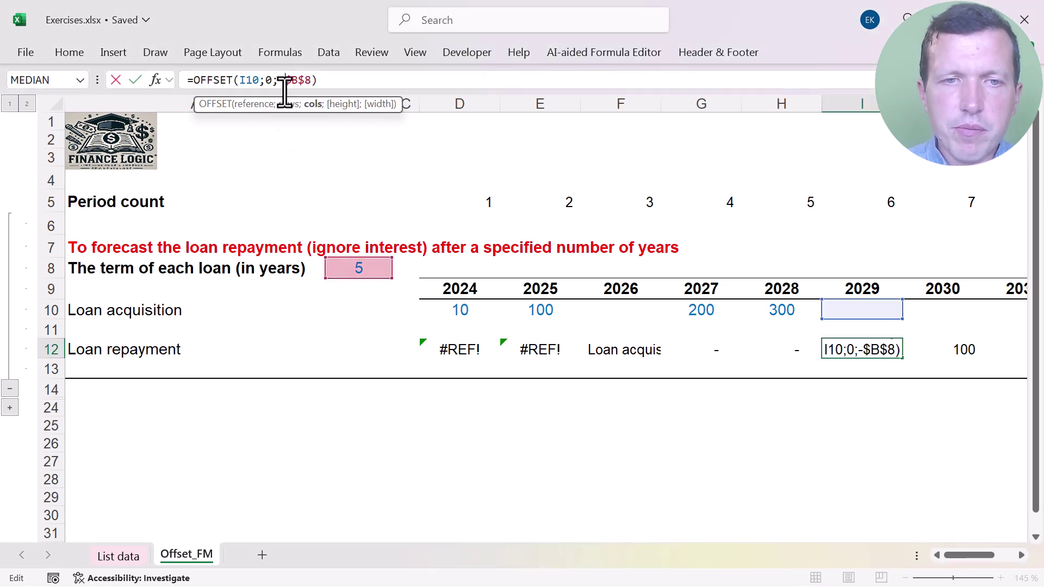
text(m)
text(in)
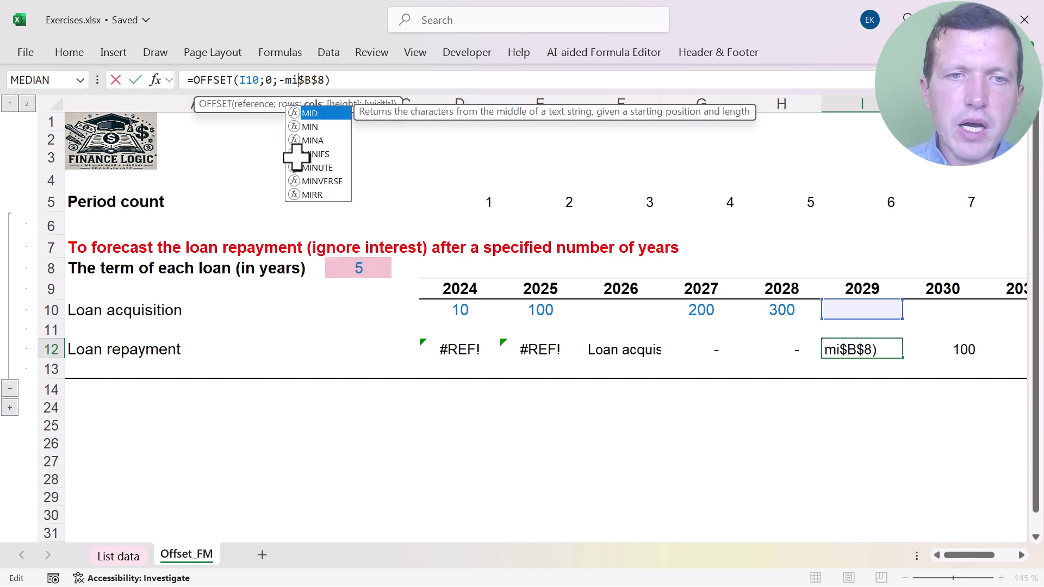
text(()
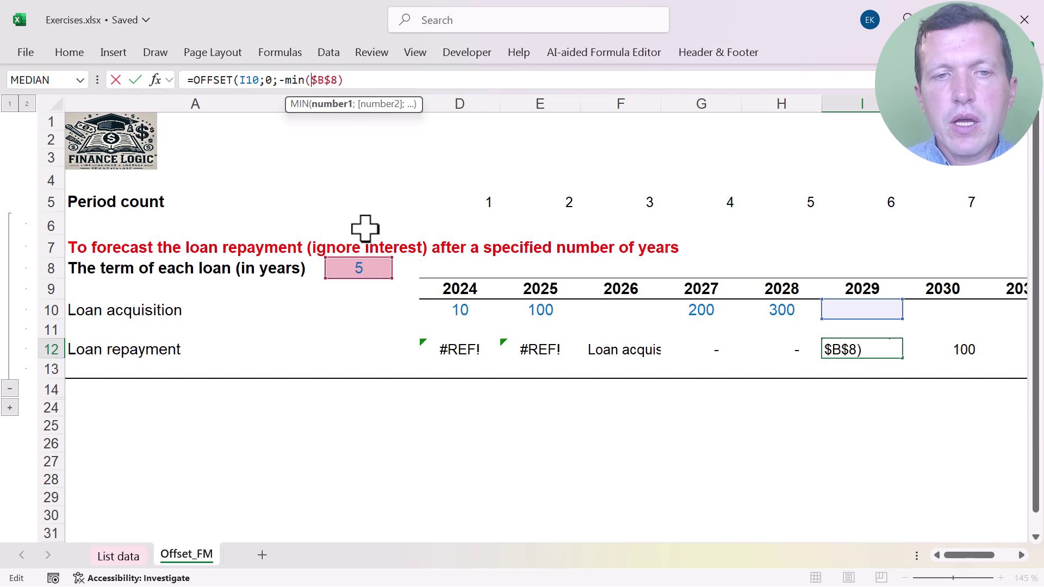
click(338, 80)
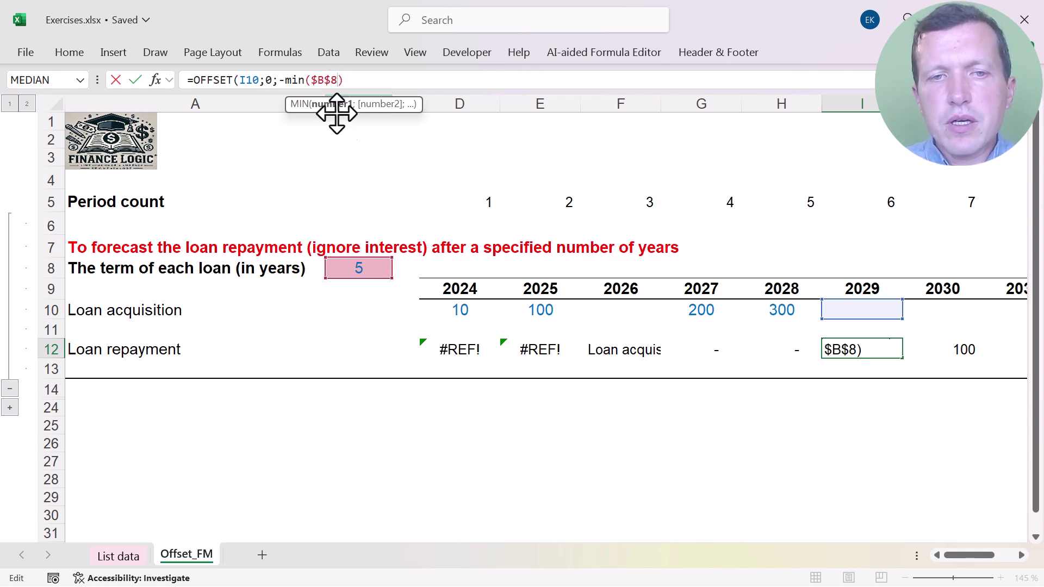
text(;)
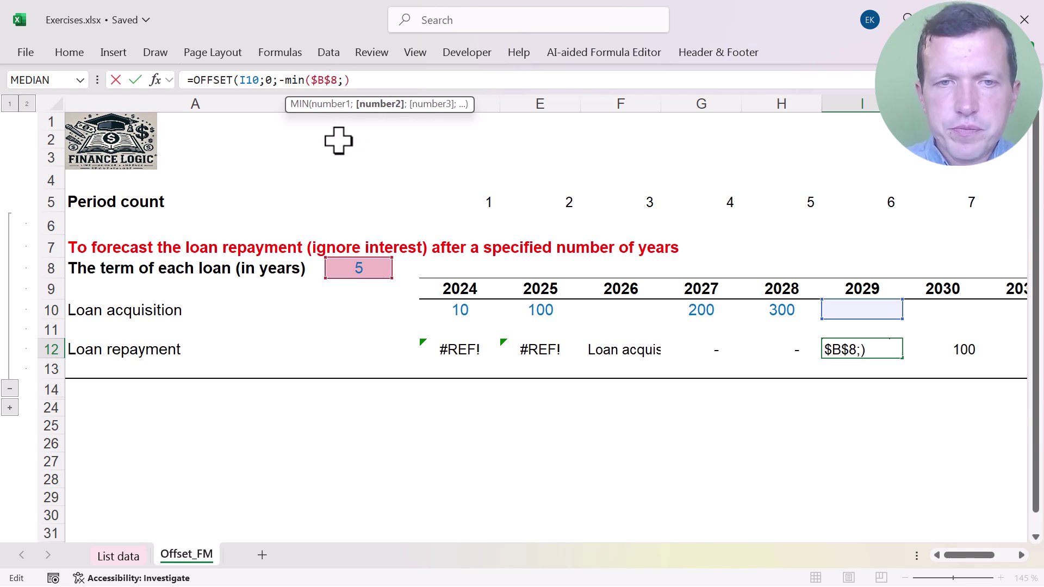
click(855, 207)
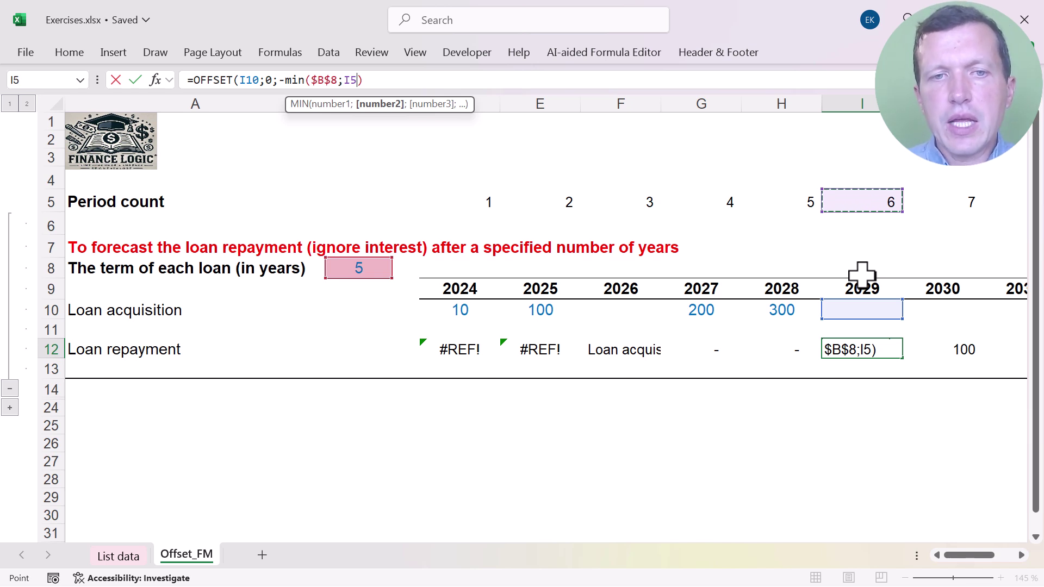
click(429, 84)
text())
key(Return)
Copy the revised 2029 repayment formula back to the 2024 to 2028 repayment cells
key(Up)
key(ctrl+c)
key(shift+Left)
key(shift+Left)
key(shift+Left)
key(shift+Left)
key(shift+Left)
key(ctrl+v)
Copy the revised 2029 repayment formula forward to the 2030 to 2034 repayment cells
key(Right)
key(Left)
key(shift+Right)
key(shift+Right)
key(shift+Right)
key(shift+Right)
key(shift+Right)
key(ctrl+v)
Check the formulas in the early-year loan repayment cells, moving back to the row label
key(Left)
key(Left)
key(Left)
key(Left)
key(Left)
key(Left)
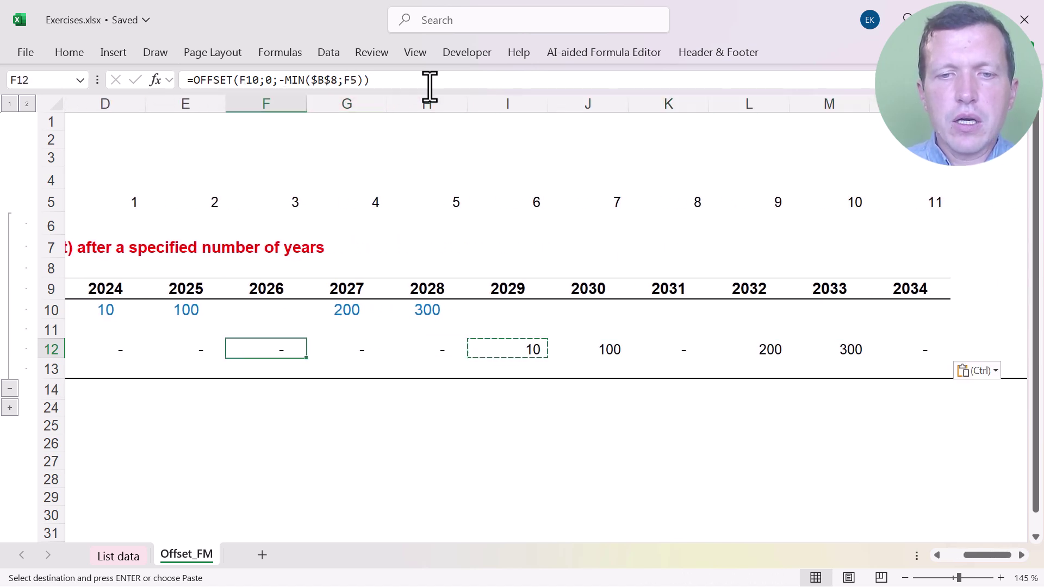
key(Right)
key(Right)
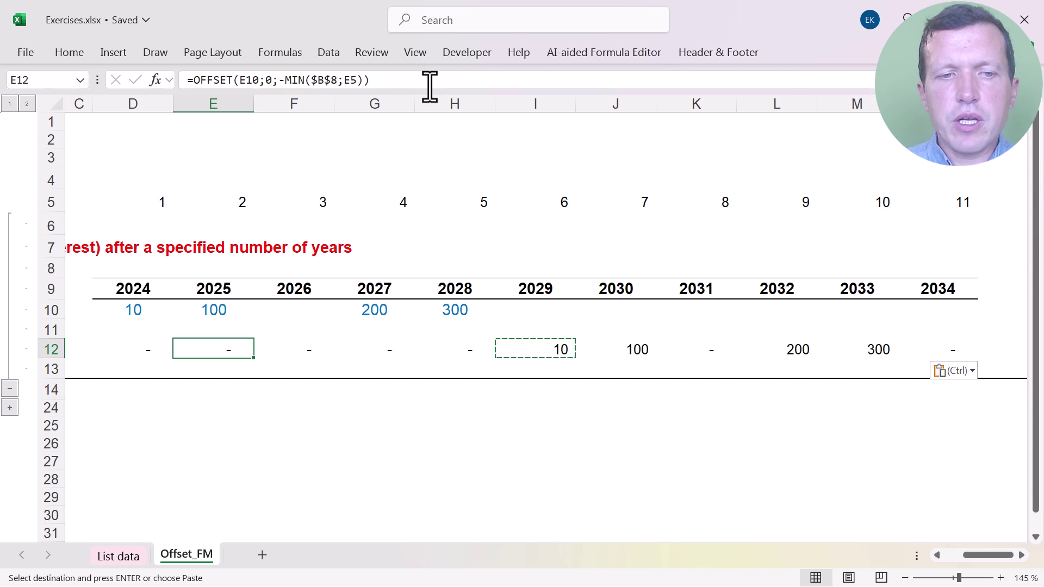
key(Left)
key(Left)
key(Left)
key(Left)
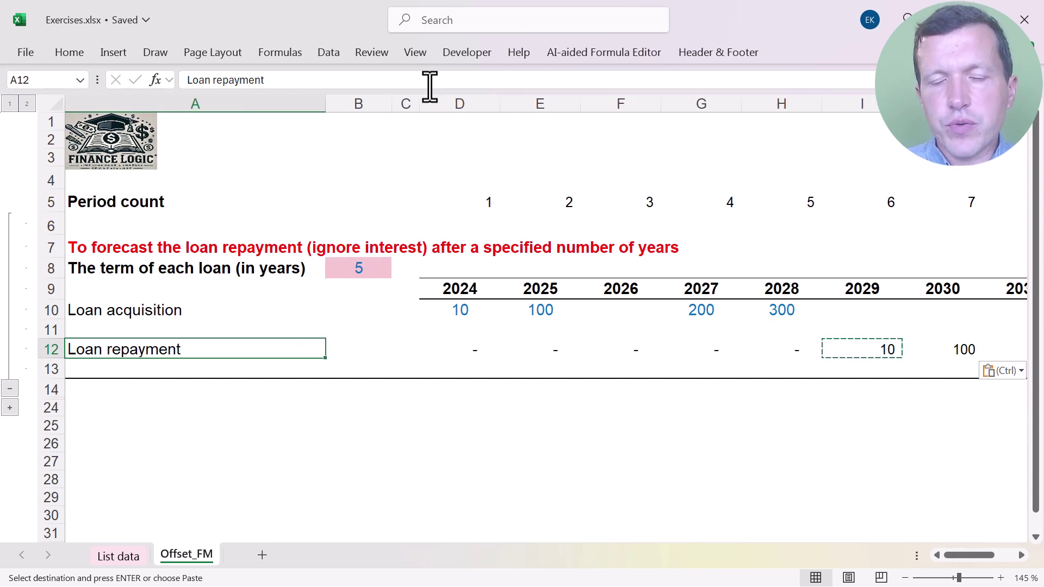
Examine the cell references in the 2024 loan repayment formula
click(462, 349)
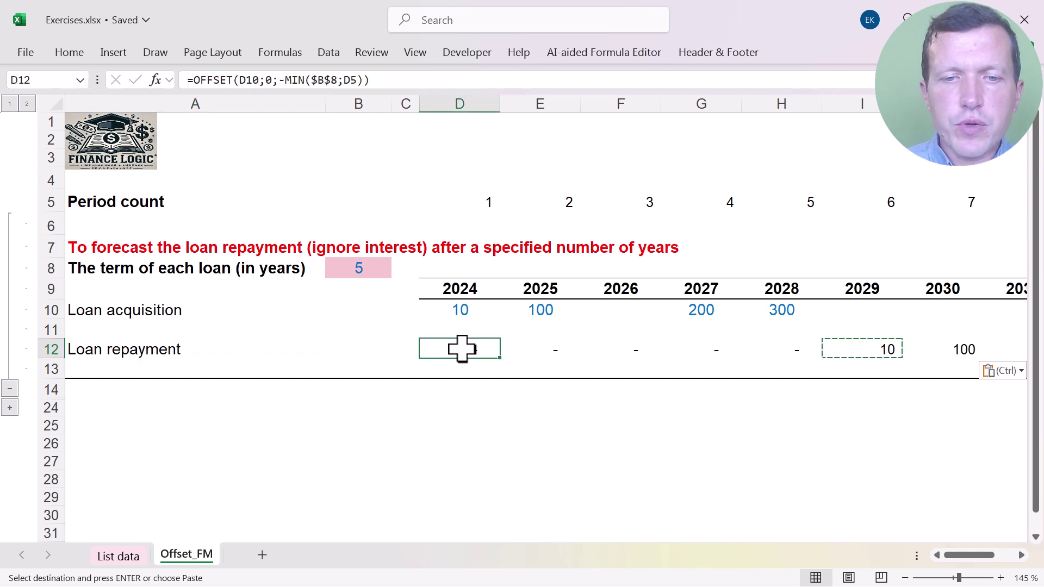
double_click(462, 349)
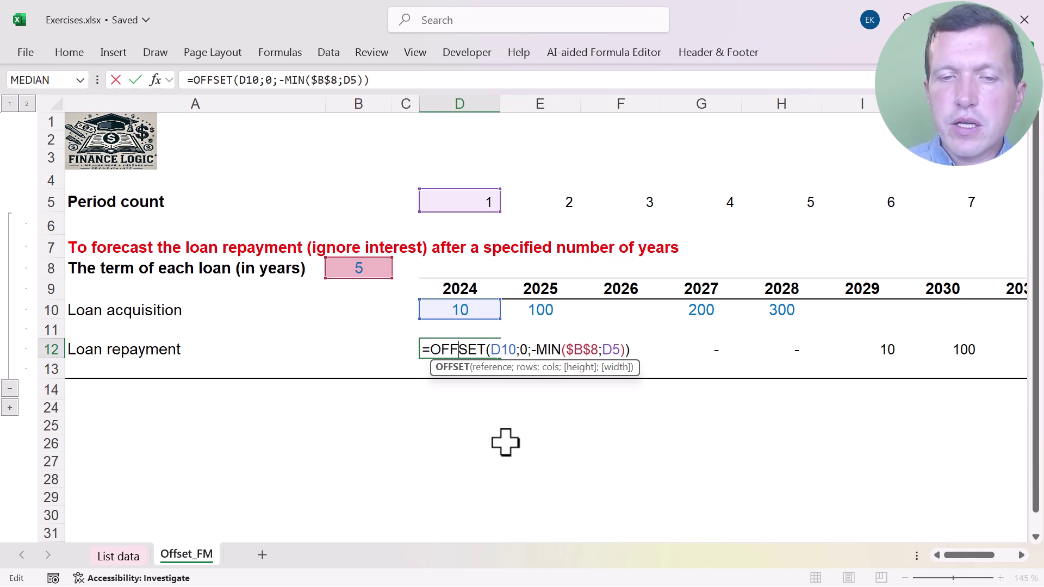
key(Return)
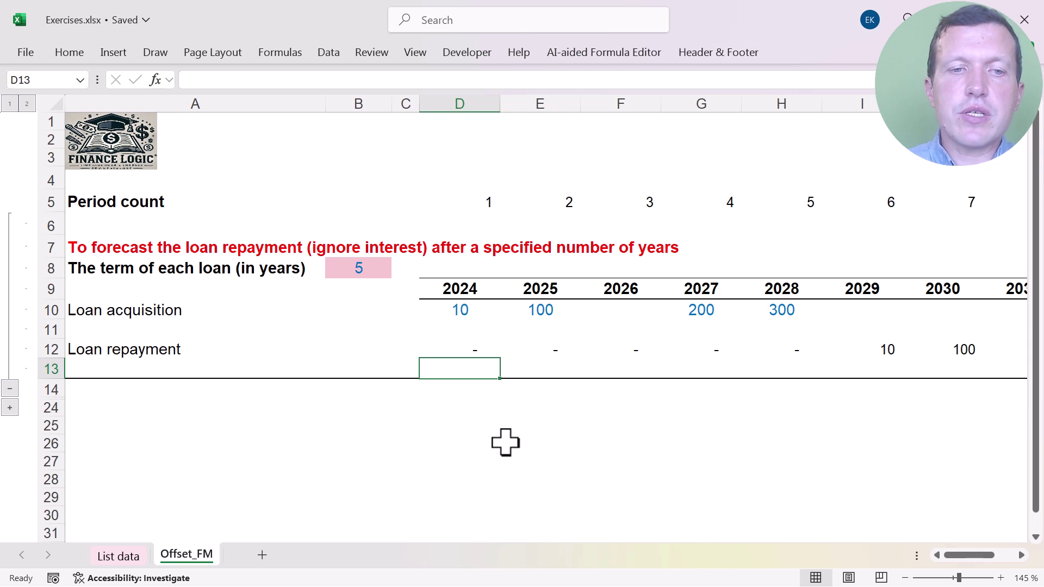
Set the term of each loan to 2 years and check the 2024 to 2026 repayment cells
click(361, 273)
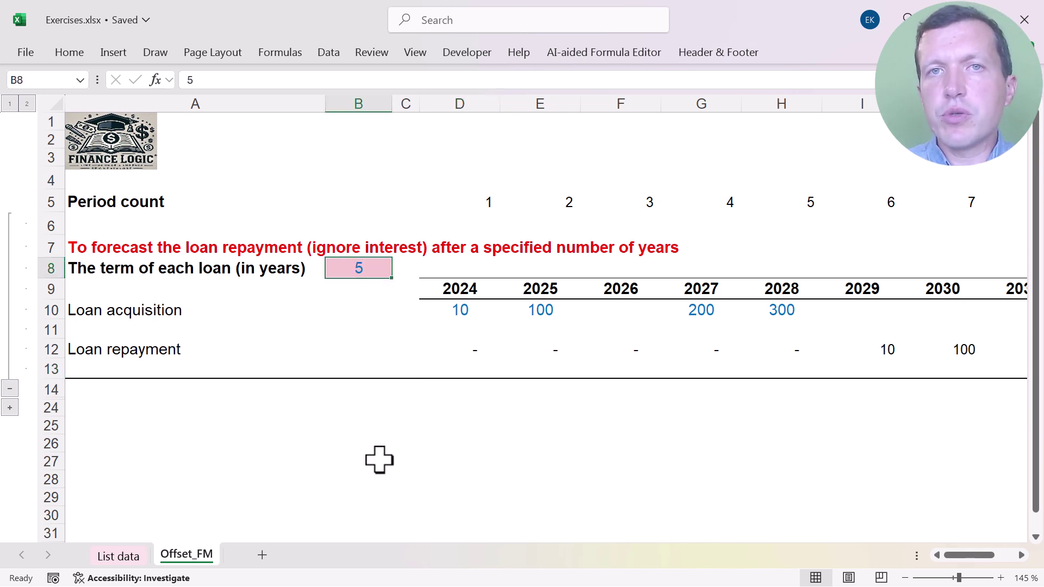
text(2)
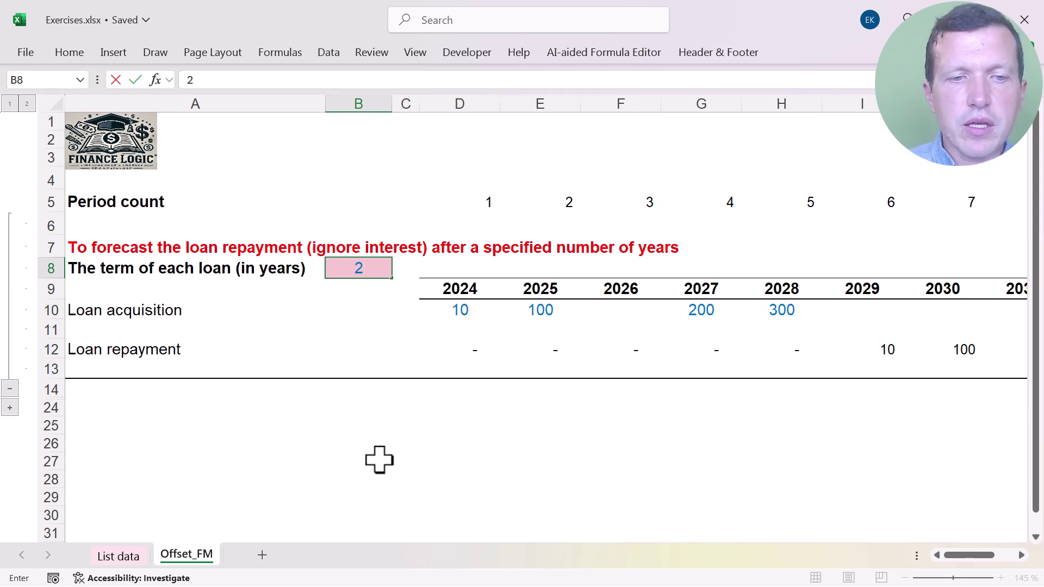
key(Return)
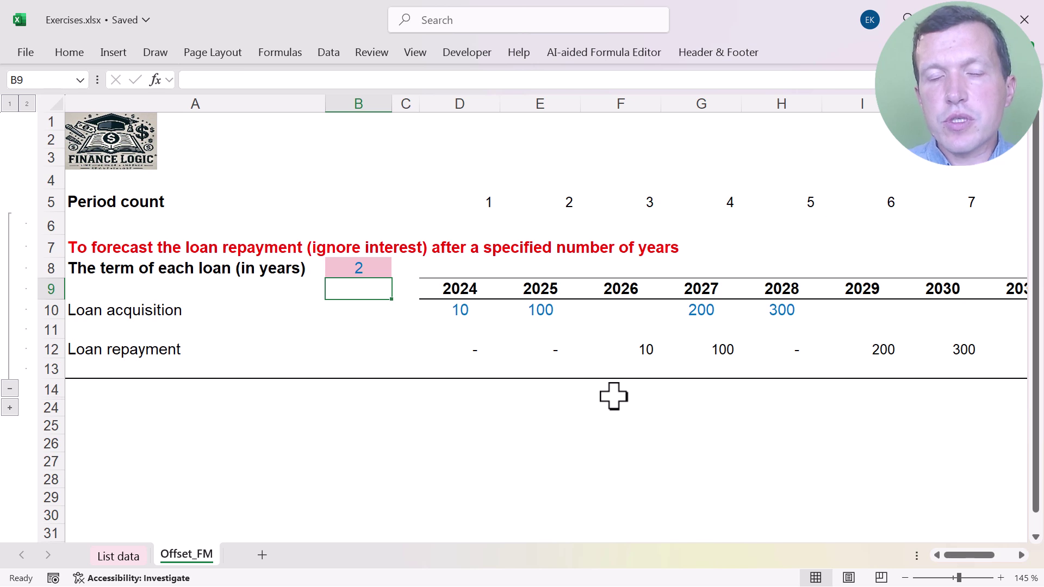
click(623, 352)
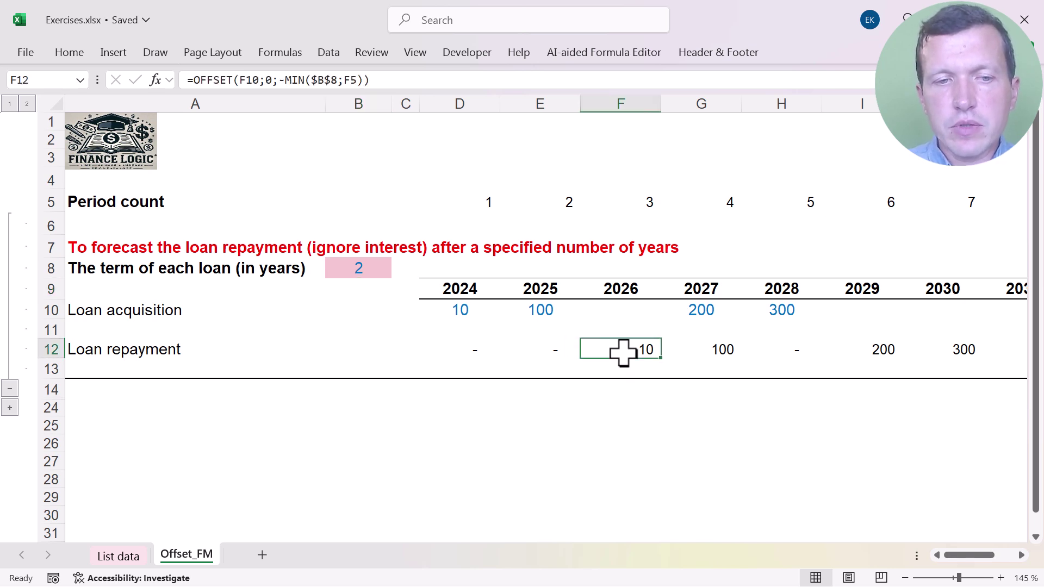
key(Left)
key(Left)
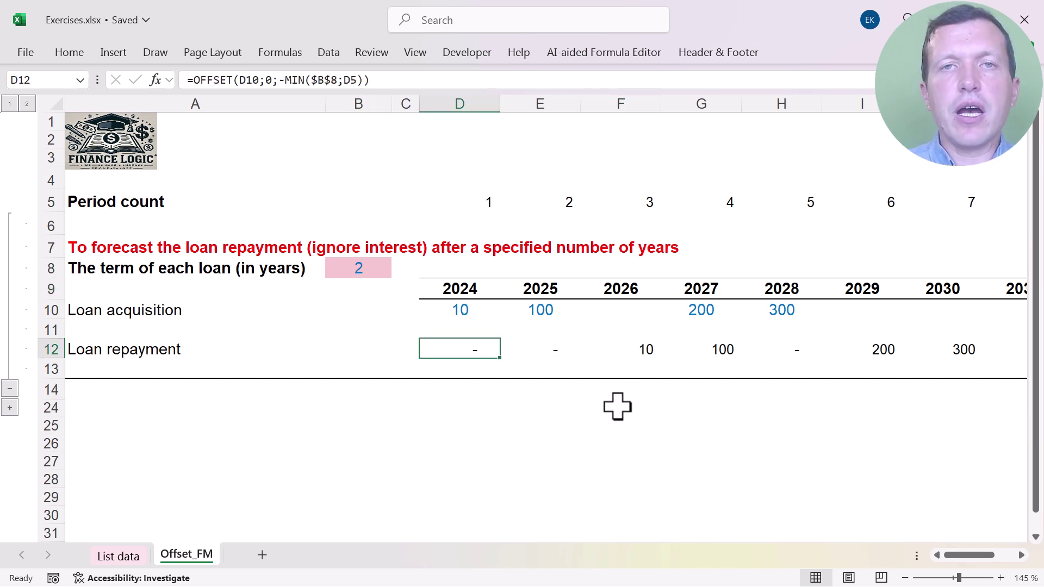
key(Right)
key(Right)
Set the term of each loan to 1 year
key(Left)
key(Left)
key(Left)
key(Up)
key(Up)
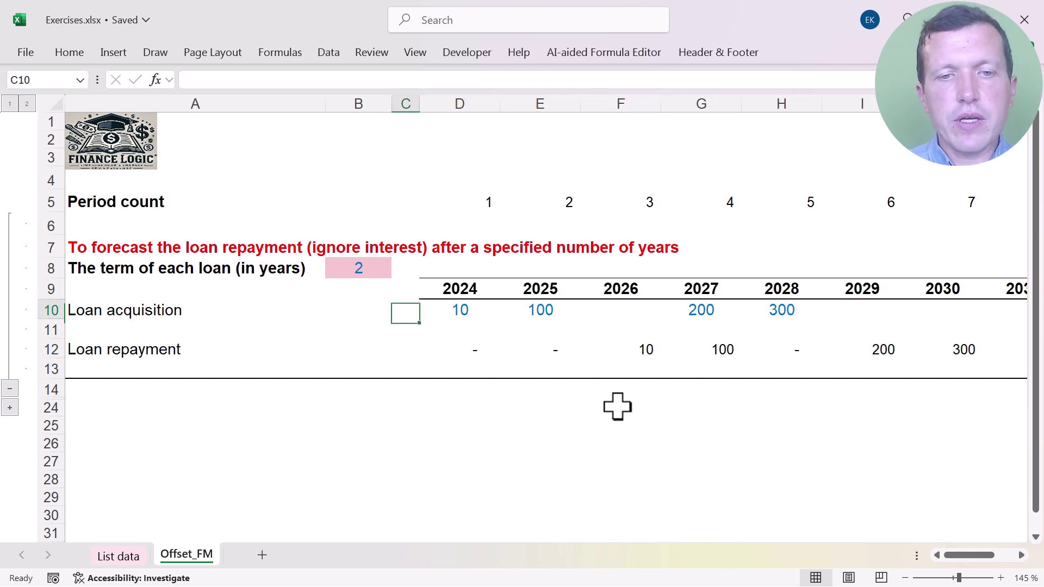
key(Left)
key(Up)
key(Up)
text(1)
key(Return)
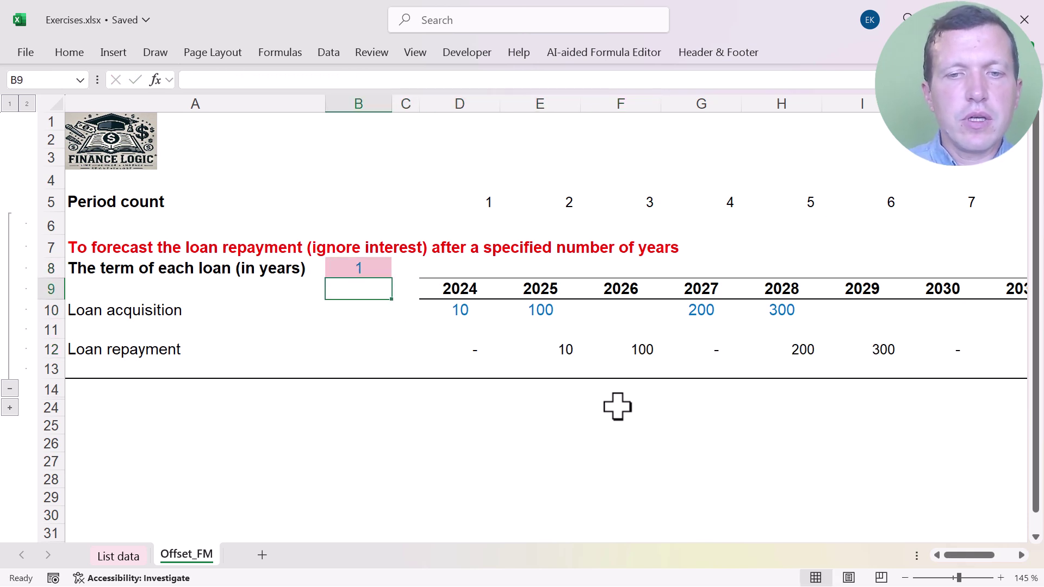
key(Up)
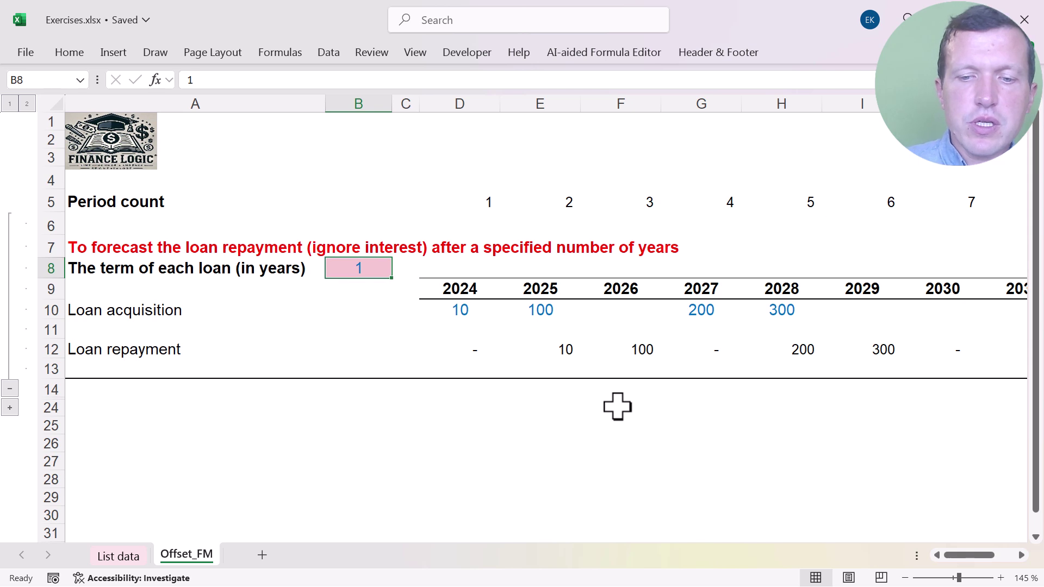
Try a loan term of 0 years and replace it with a term of 5 years
text(0)
key(Return)
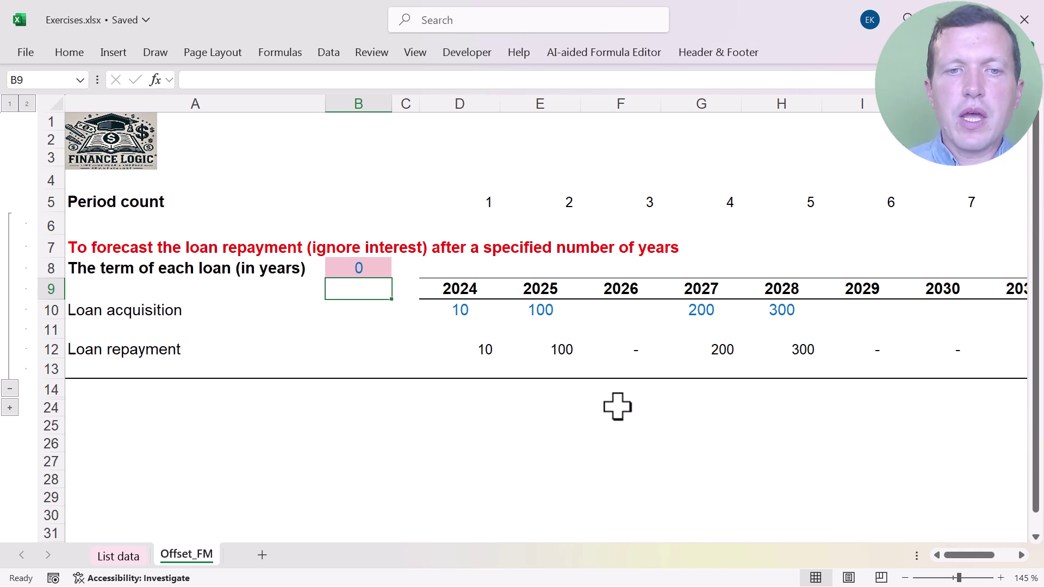
click(385, 270)
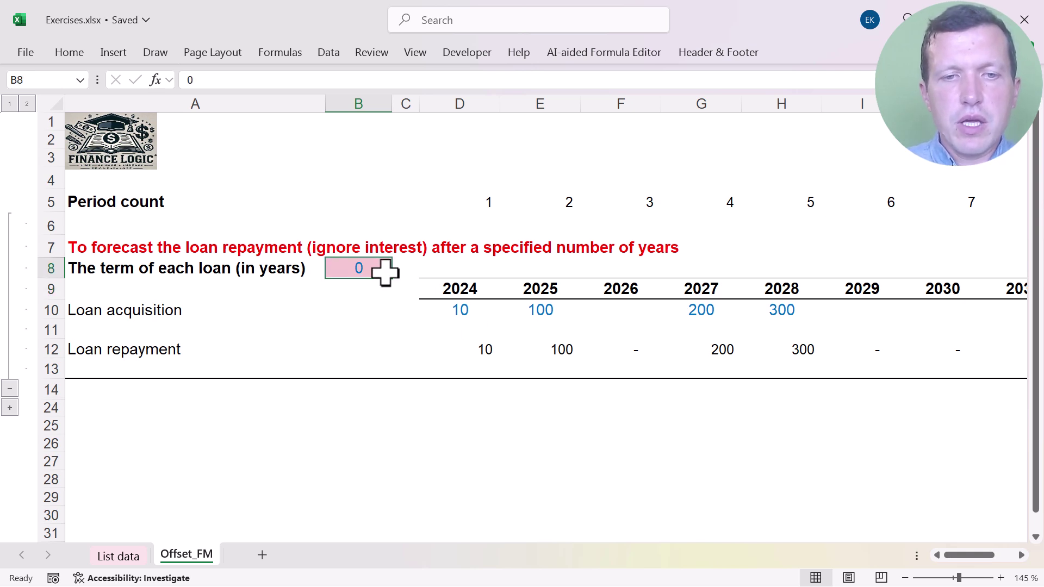
text(5)
key(Return)
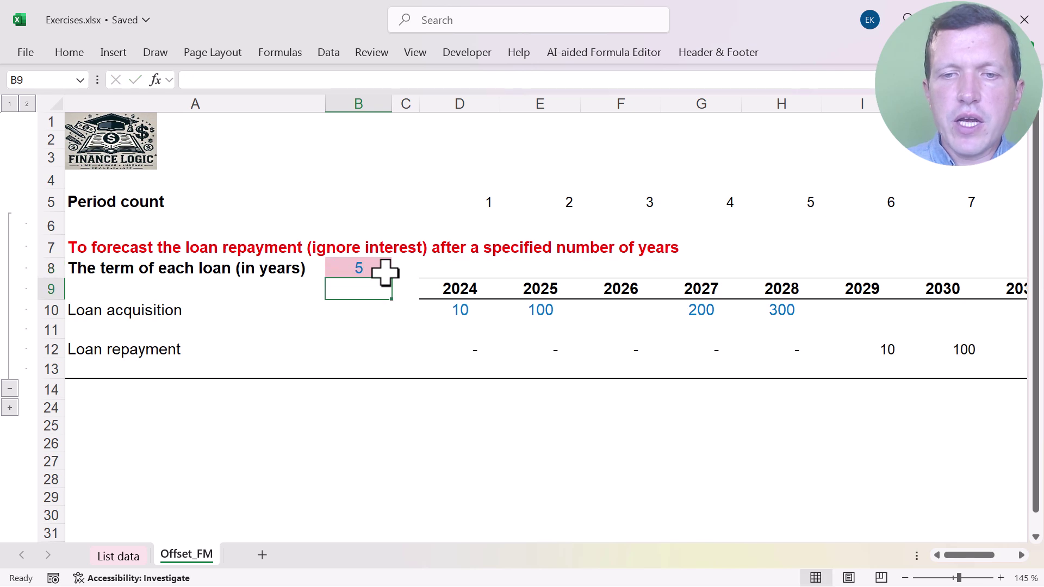
Review the loan acquisition amounts entered for 2024 to 2028
key(Right)
key(Down)
key(Right)
key(Right)
key(Right)
key(Left)
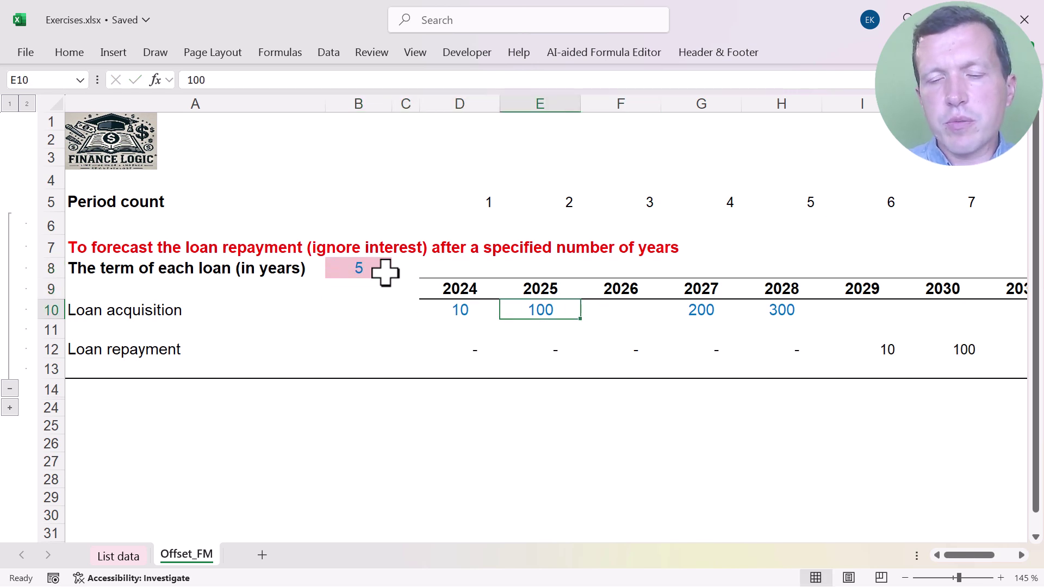
key(Right)
key(Right)
key(Right)
key(Right)
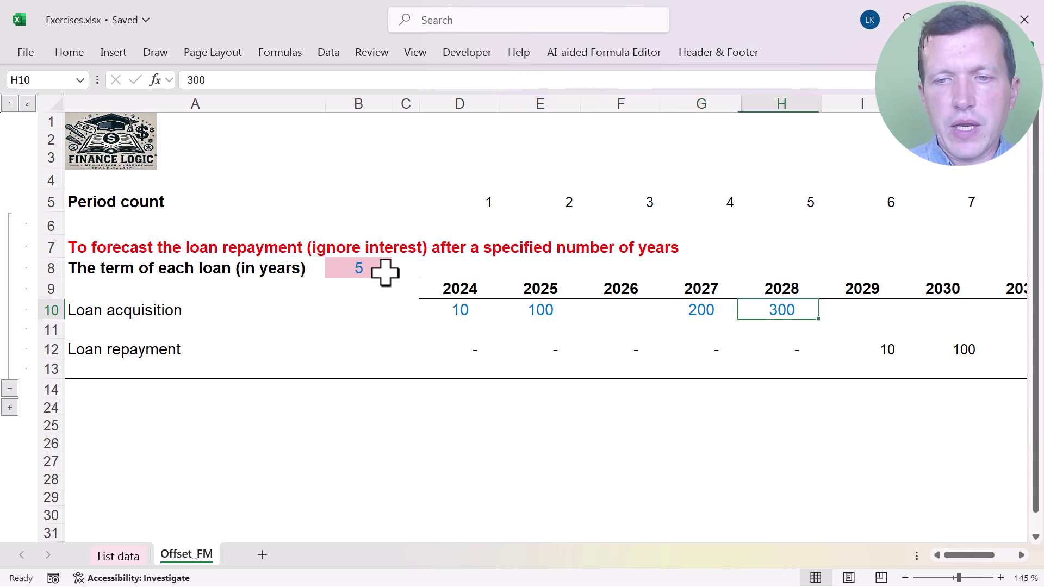
key(Left)
key(Left)
key(Left)
Enter a test loan acquisition of 10000 for 2029
key(Right)
key(Right)
key(Right)
key(Right)
key(Right)
key(Left)
key(Left)
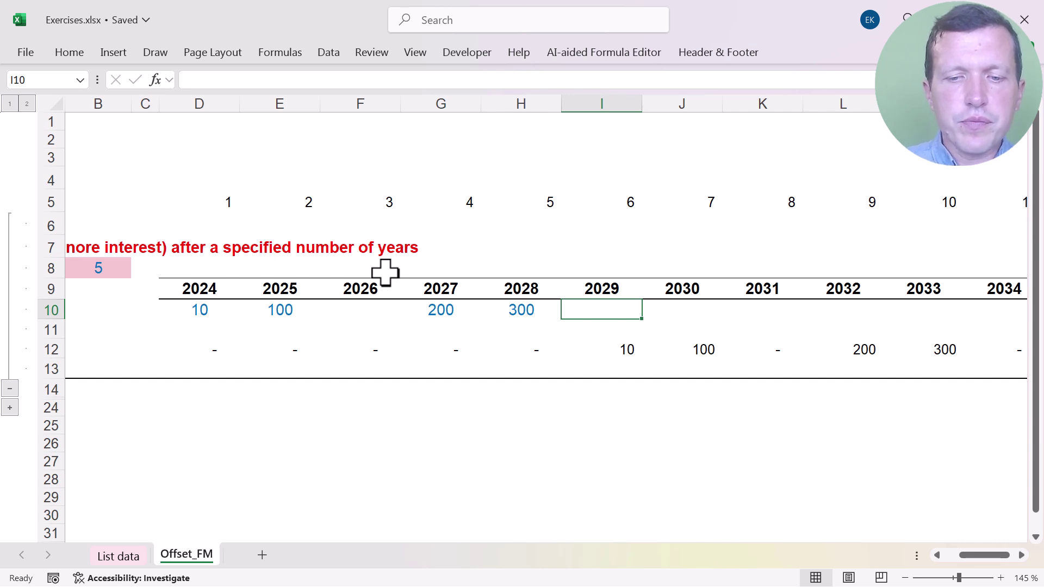
text(10000)
key(Delete)
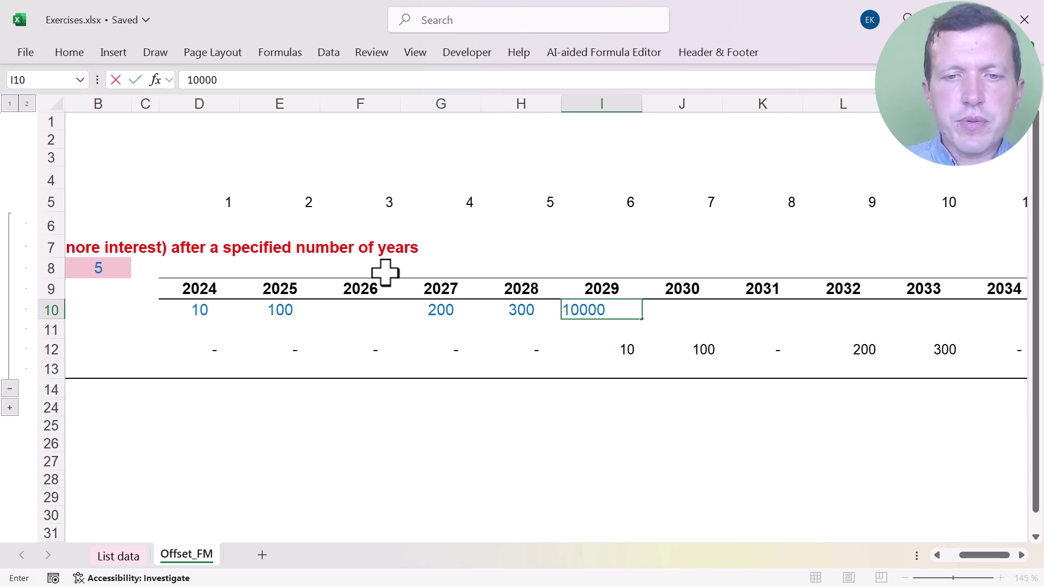
key(Return)
key(Right)
key(Up)
key(Left)
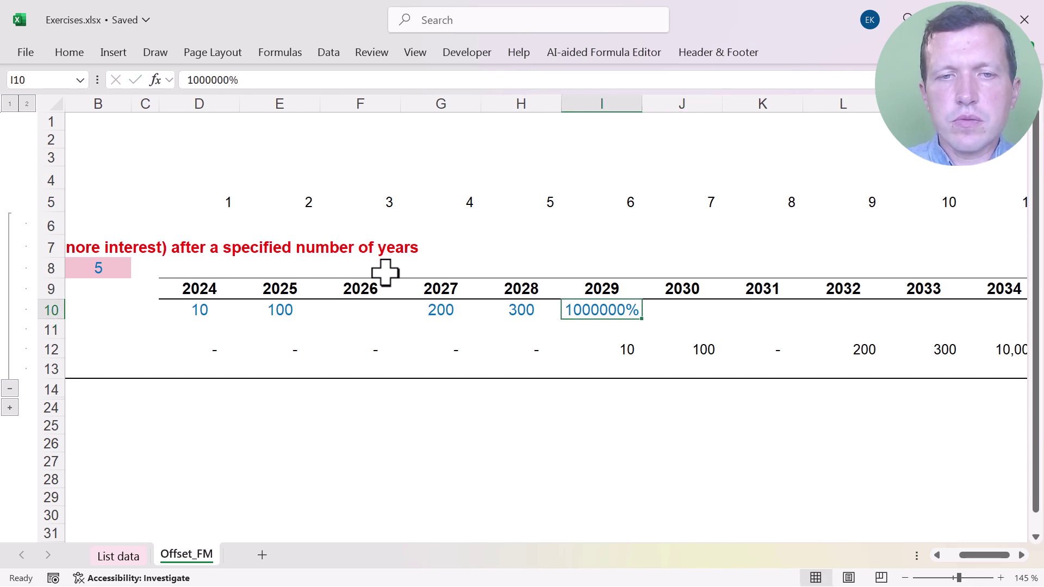
Format the 2029 loan acquisition as a number with a thousands separator and no decimals
click(71, 55)
click(368, 120)
click(641, 361)
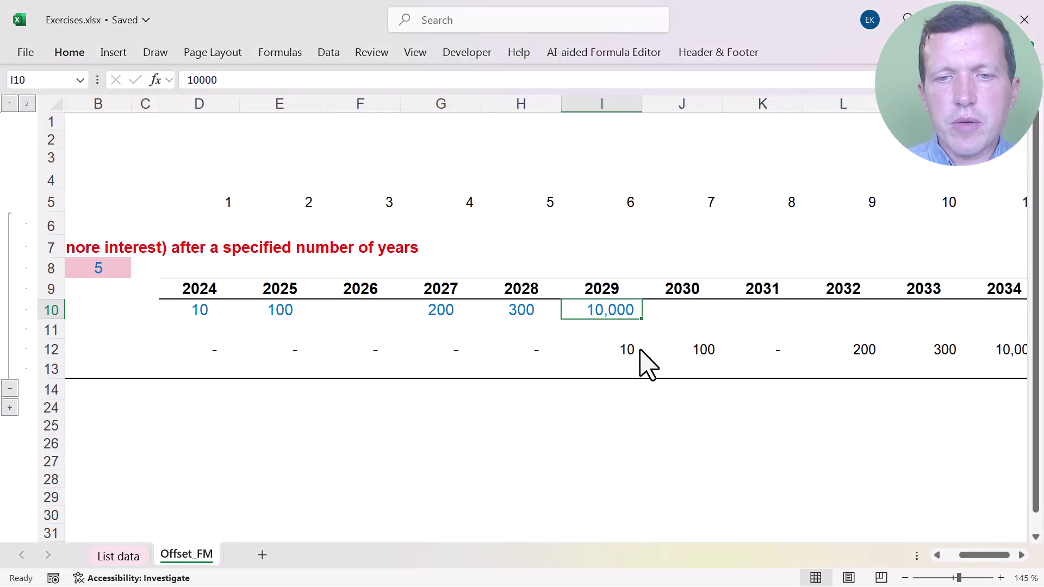
Check the loan repayment cells from 2029 through 2034
click(641, 349)
key(Right)
key(Right)
key(Right)
key(Right)
key(Right)
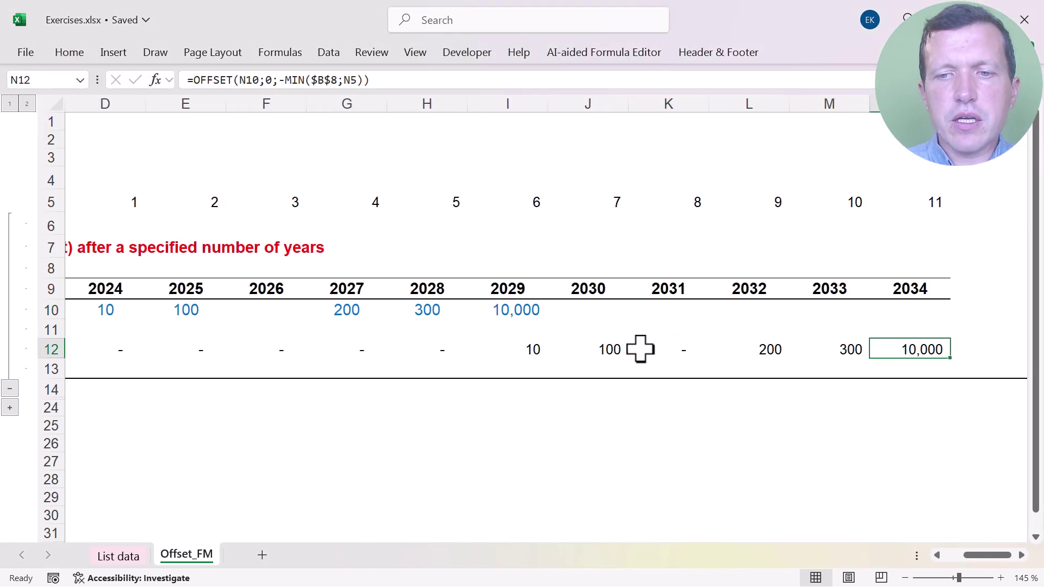
Clear the test loan acquisition amount from the 2029 cell
key(Left)
key(Left)
key(Left)
key(Left)
key(Left)
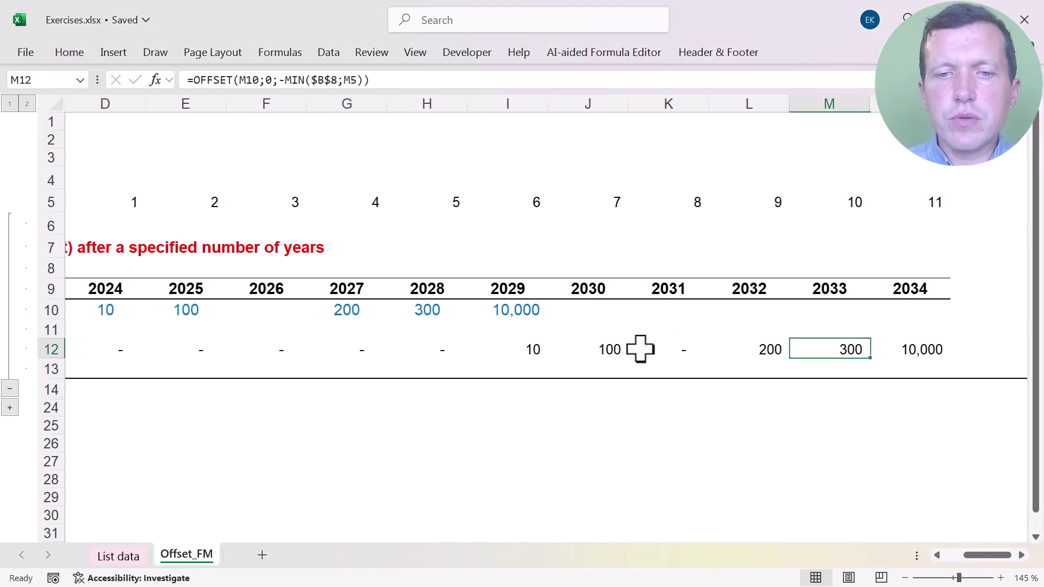
key(Up)
key(Up)
key(Delete)
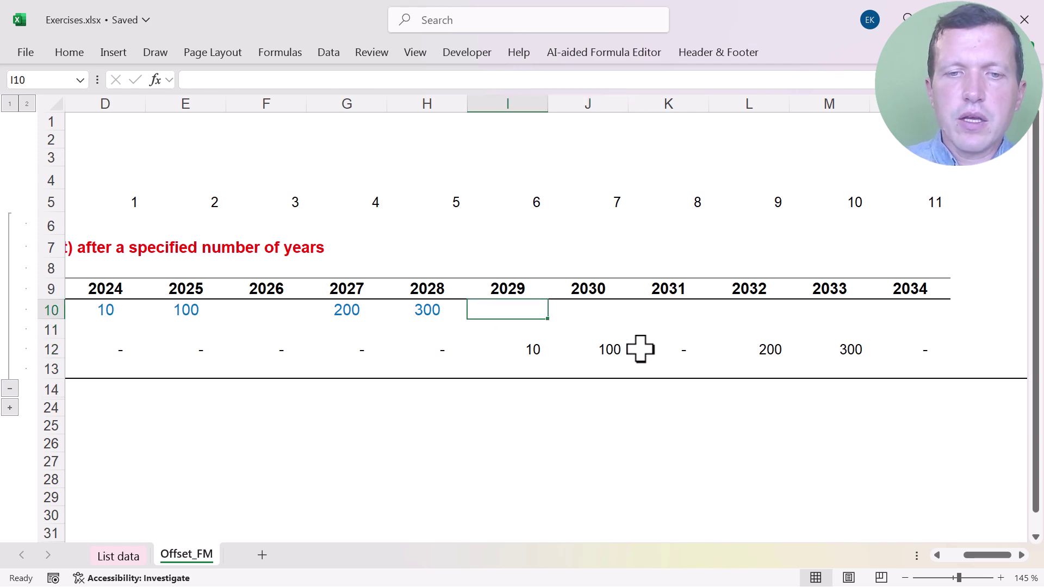
key(Left)
key(Left)
key(Left)
key(Left)
key(Left)
key(Left)
key(Left)
key(Left)
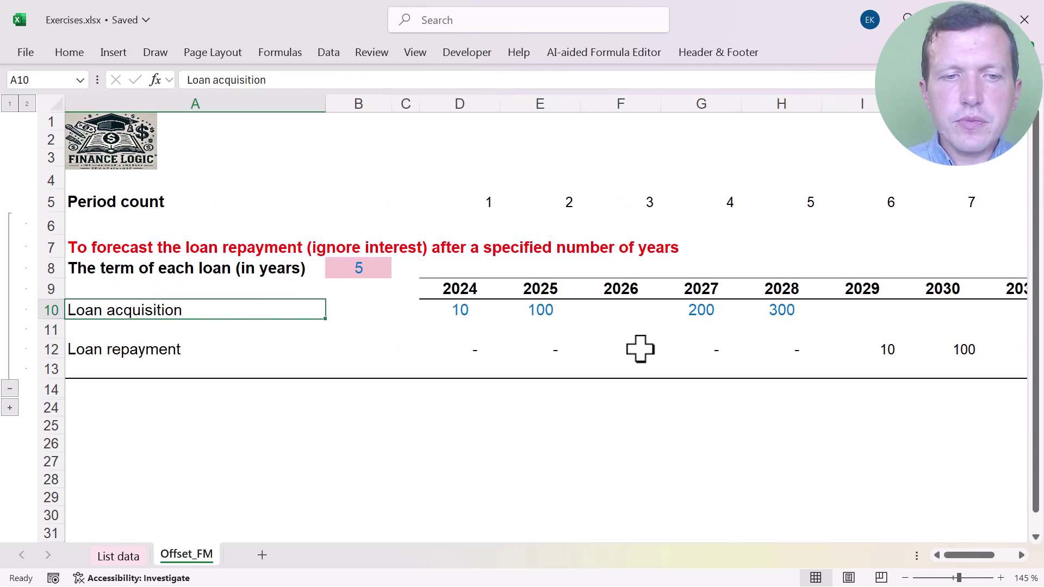
key(Down)
key(Down)
key(Down)
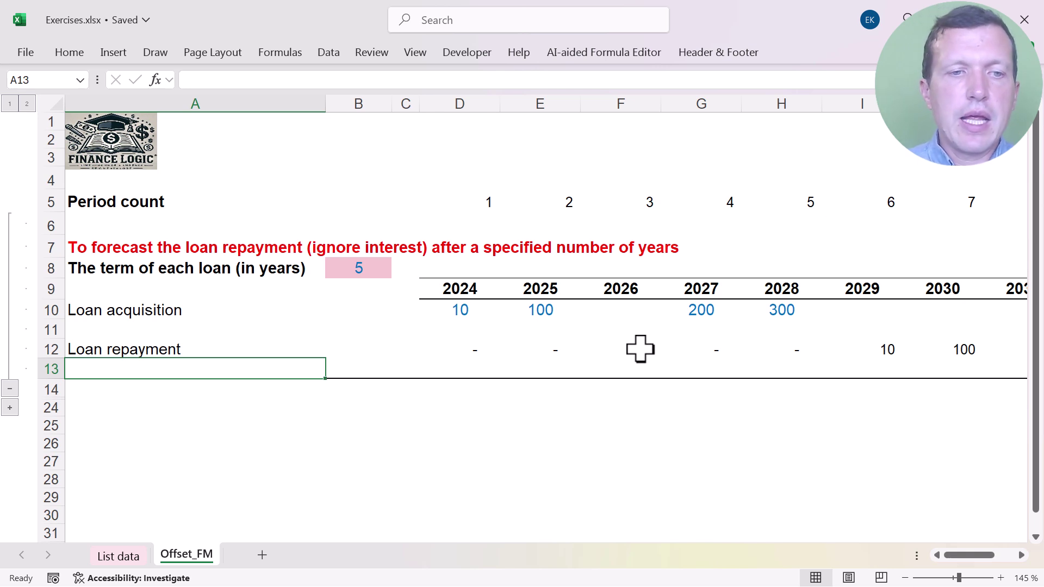
Collapse the rows of the first repayment exercise and expand the exercise on repayment through a series of annual payments
click(9, 389)
click(11, 244)
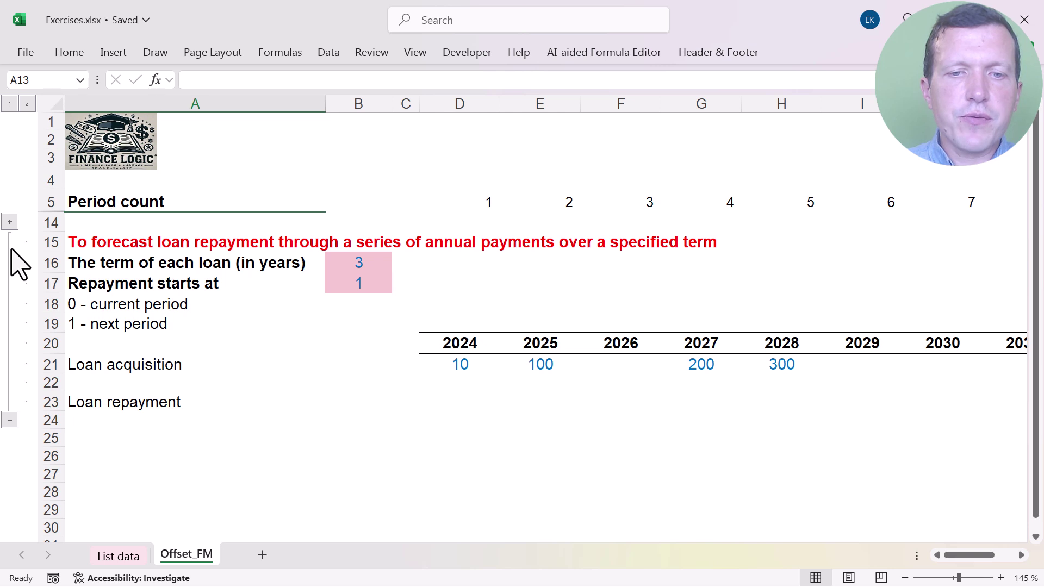
click(380, 435)
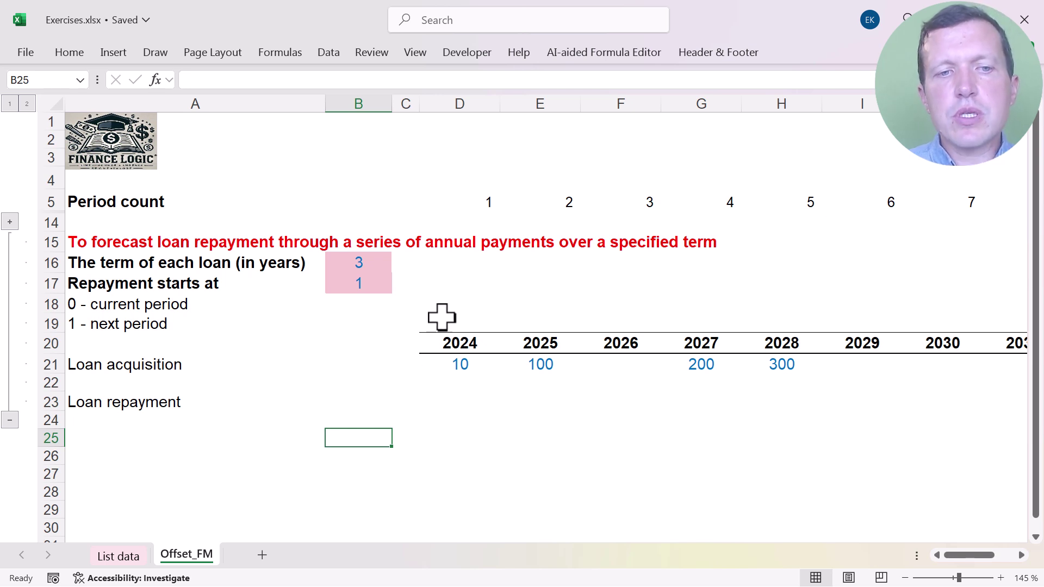
Examine the loan term, the repayment start options, the 2024 loan acquisition and the empty repayment cells through 2029
click(373, 262)
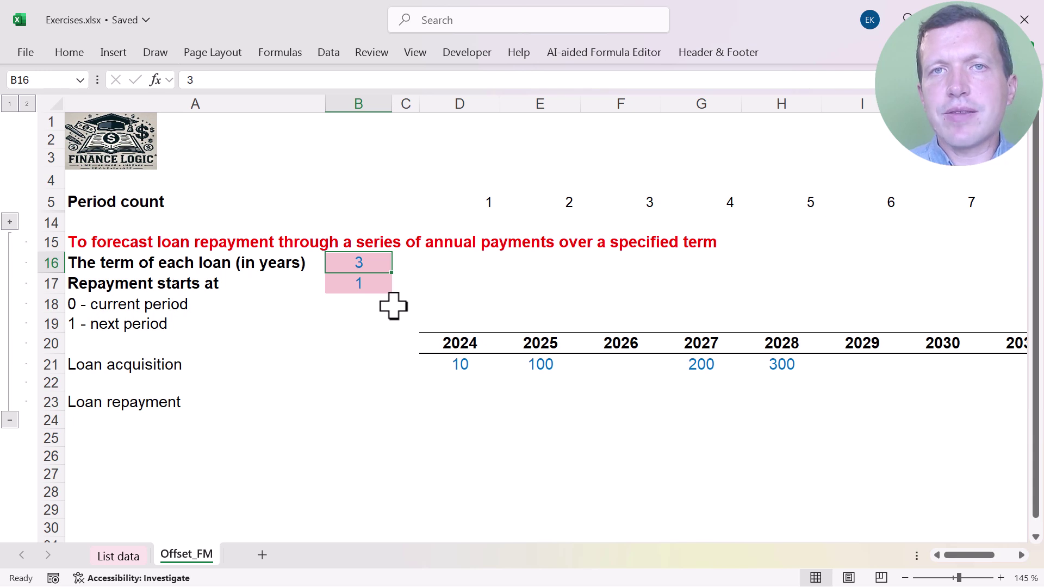
click(98, 299)
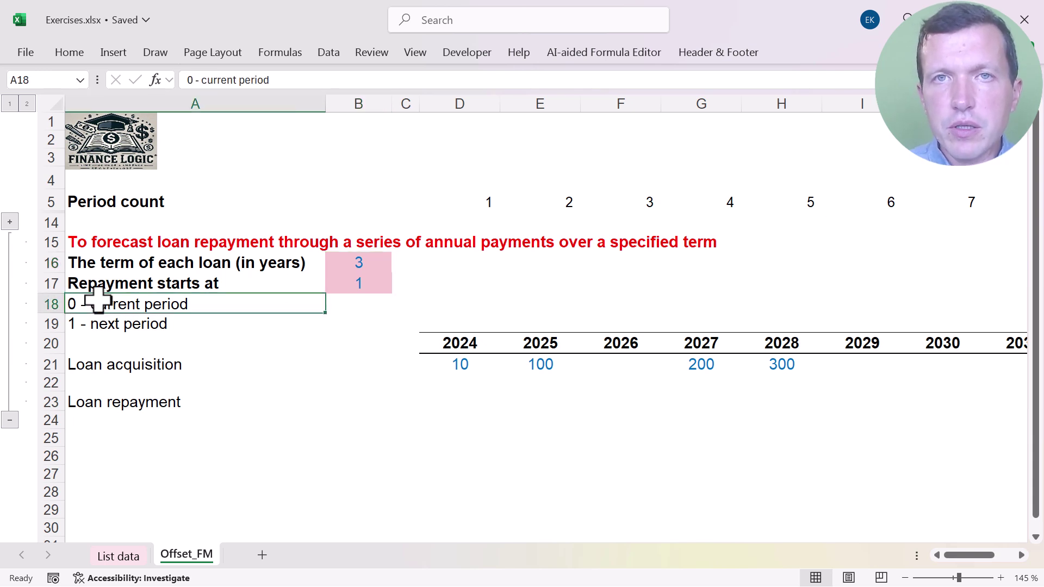
click(108, 322)
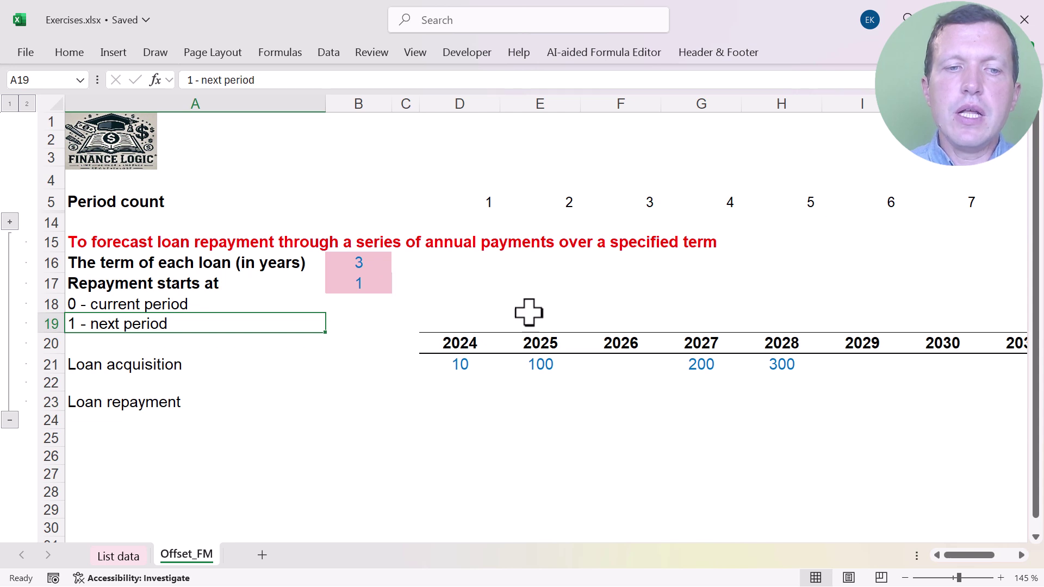
click(451, 363)
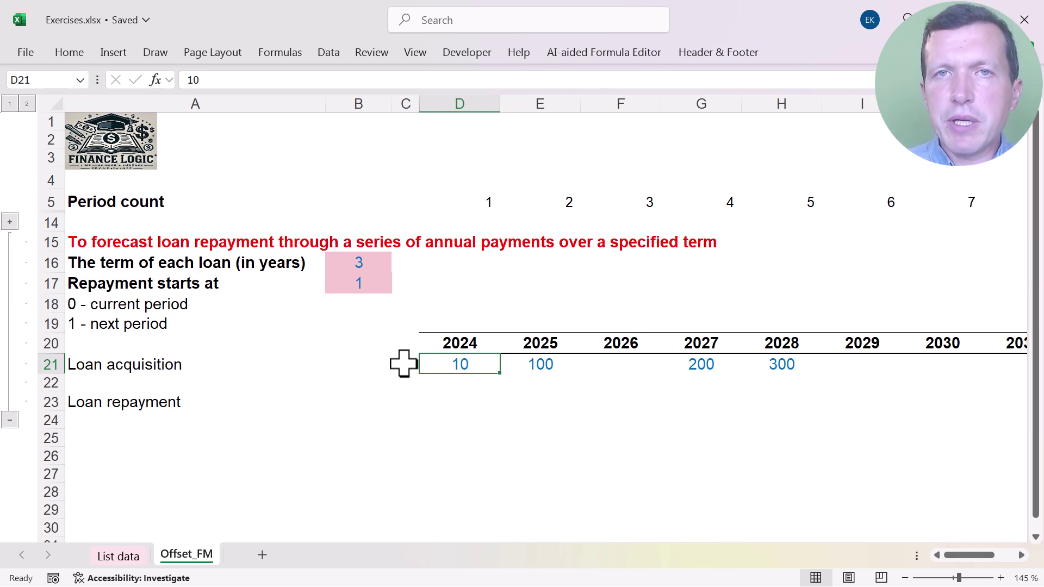
click(181, 261)
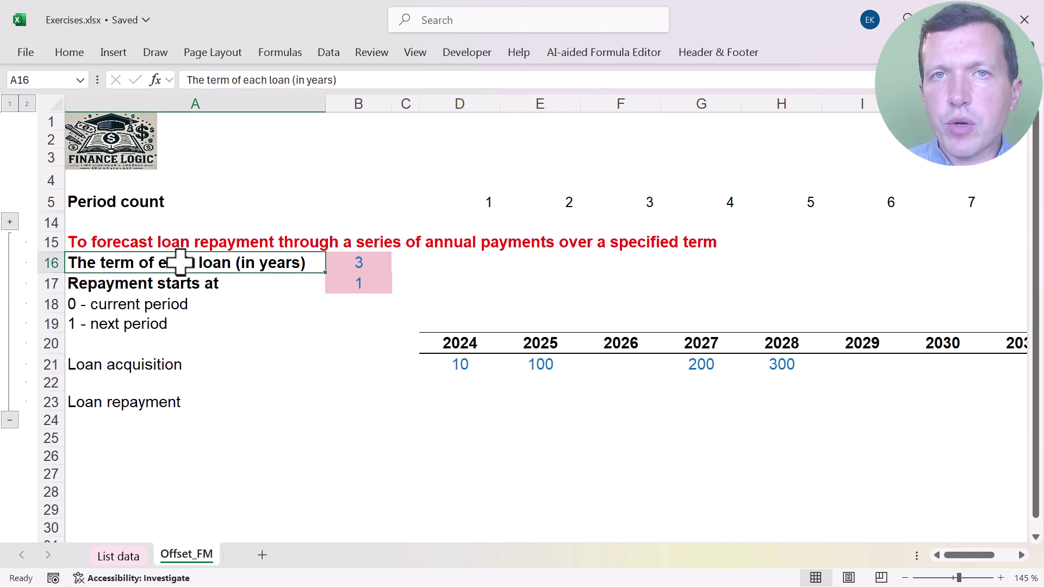
click(459, 365)
click(526, 396)
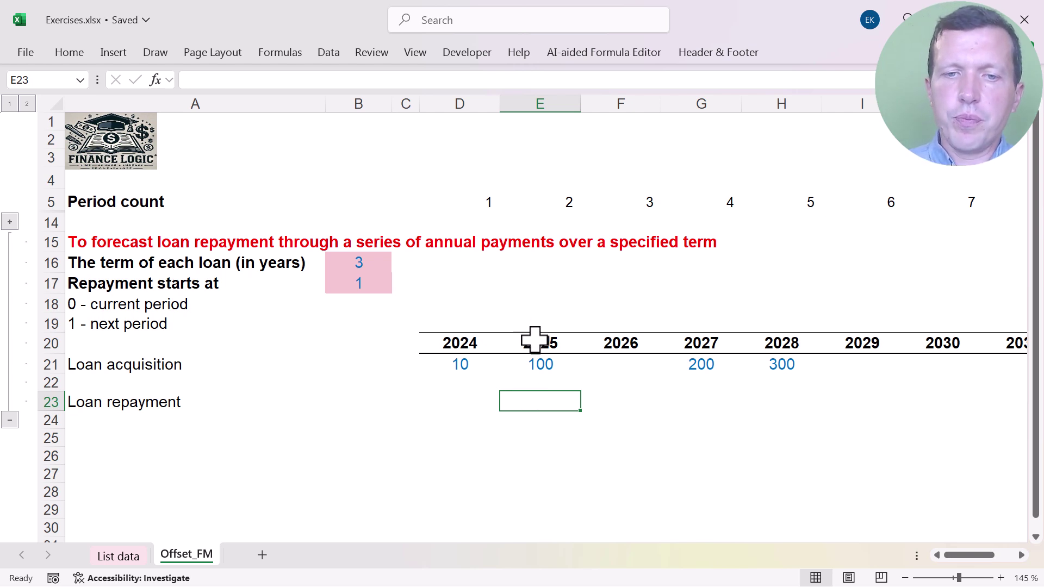
key(Right)
key(Right)
key(Right)
key(Right)
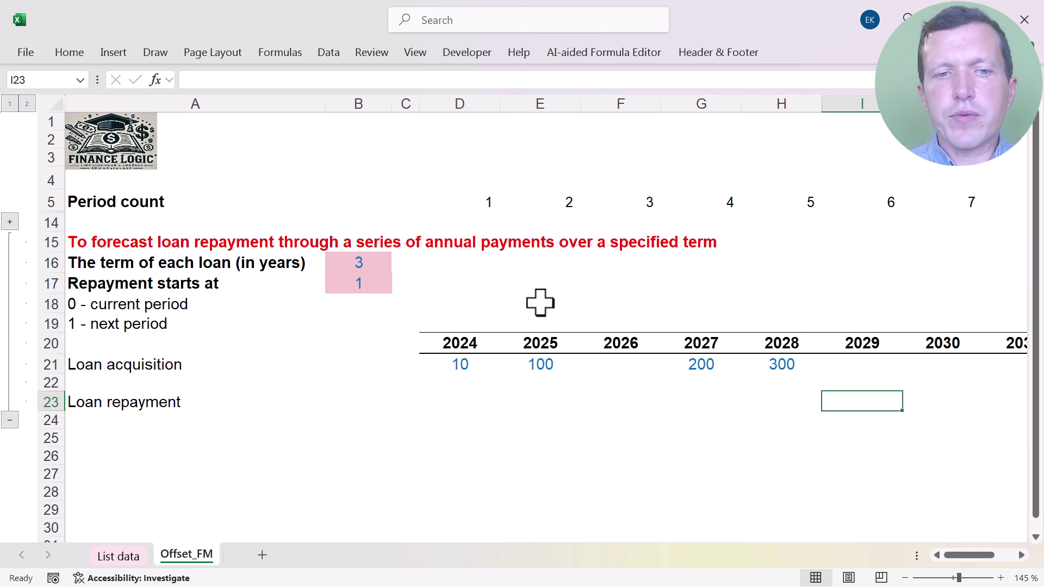
Compare the loan term with the 2029 repayment cell and highlight the 2026 to 2028 loan acquisition cells
click(345, 263)
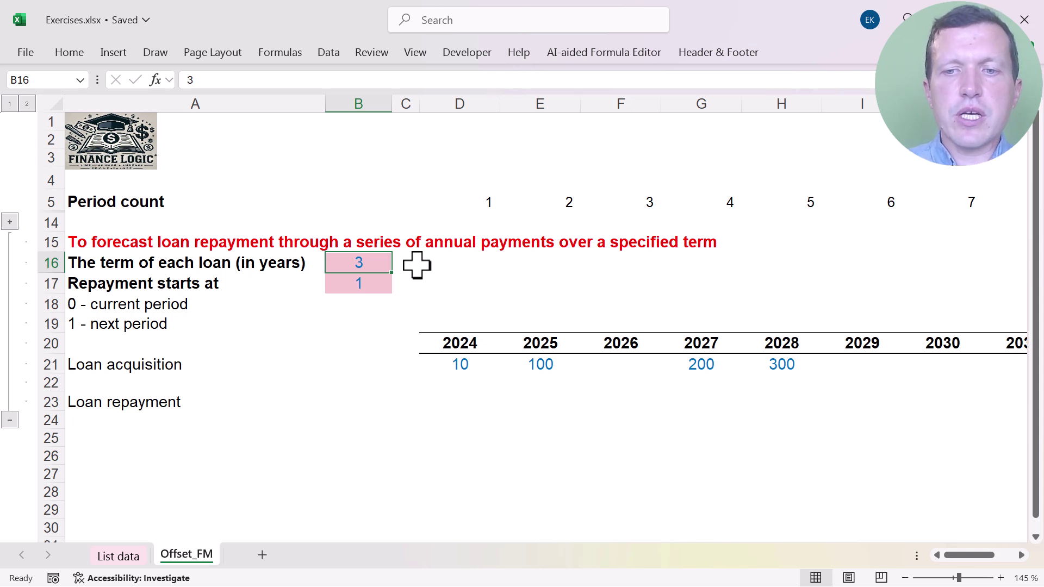
click(867, 401)
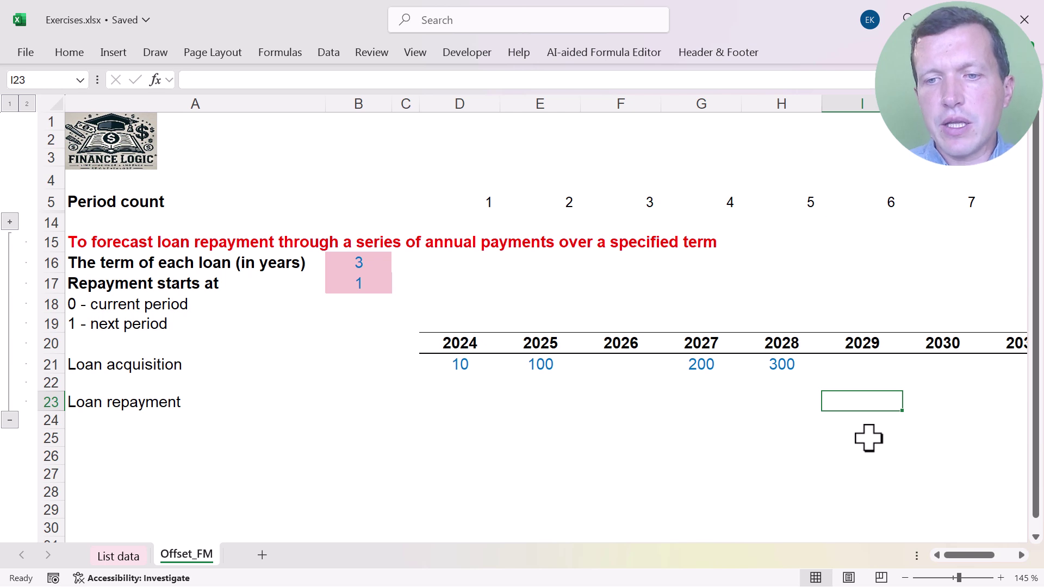
key(Up)
key(Up)
key(Left)
key(shift+Left)
key(shift+Left)
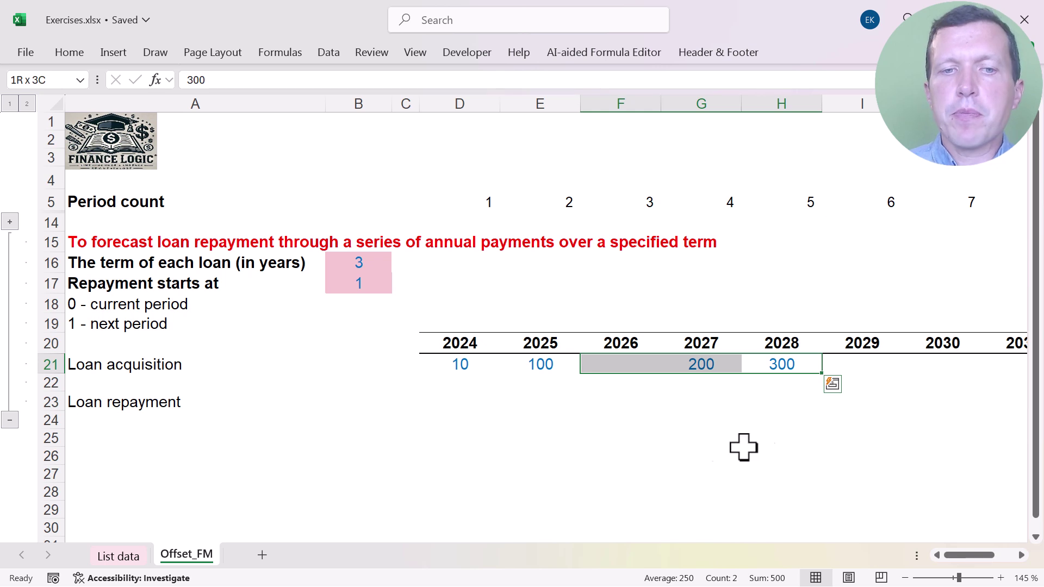
Examine the loan term and repayment start inputs, moving on to the 2029 loan repayment cell
drag(371, 263, 381, 284)
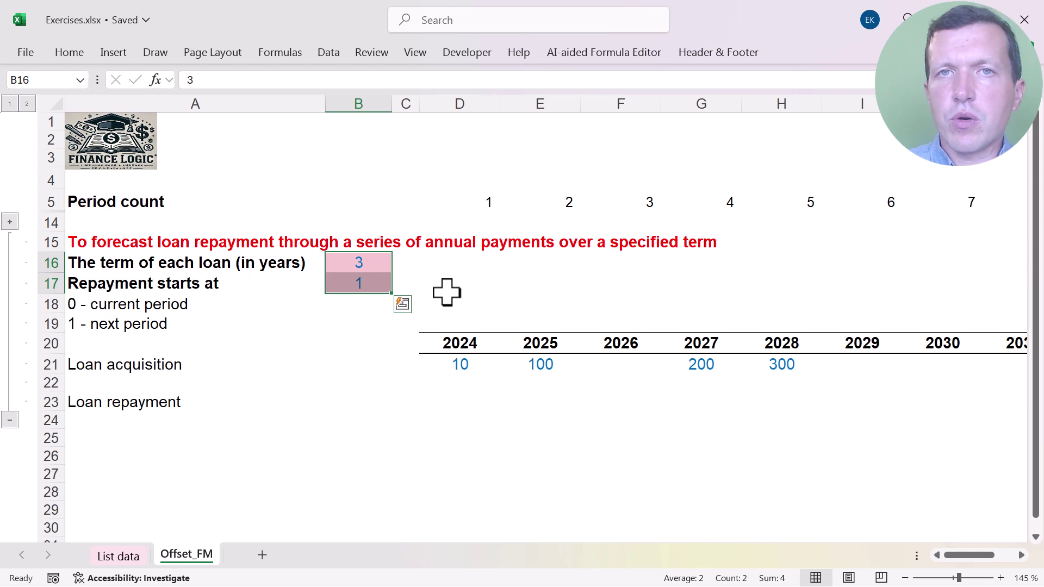
key(Right)
key(Right)
key(Right)
key(Right)
key(Right)
key(Right)
key(Right)
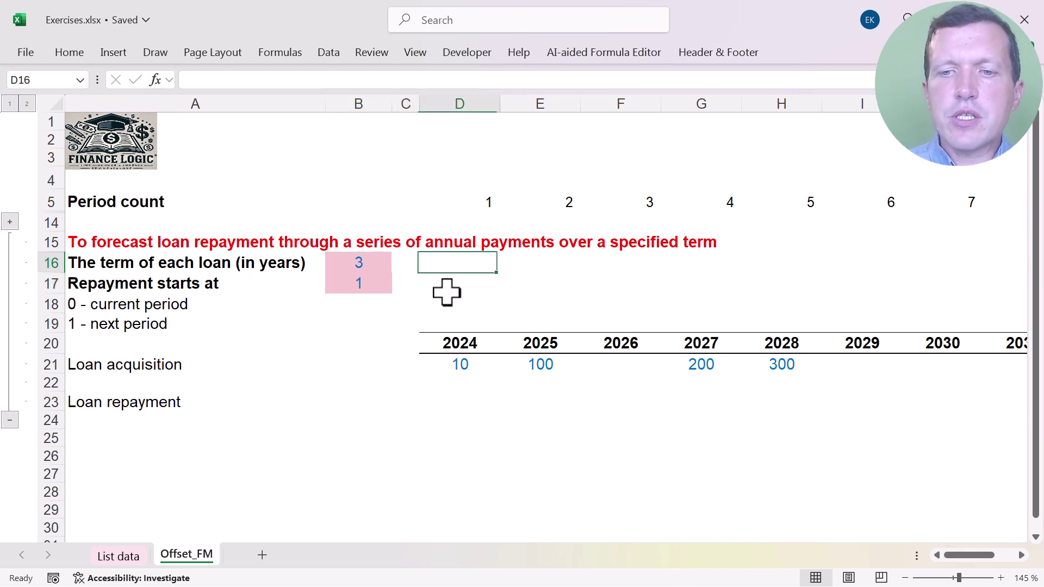
key(Down)
key(Down)
key(Down)
key(Down)
key(Down)
key(Down)
key(Down)
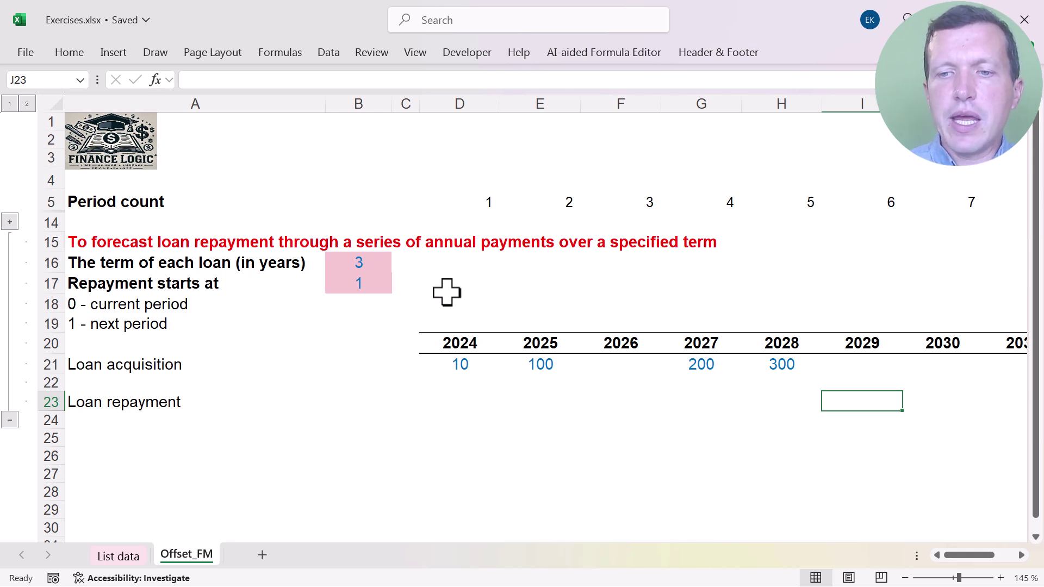
Highlight the 2029 to 2031 loan acquisition cells that feed the 2032 repayment
key(Right)
key(Right)
key(Right)
key(Up)
key(Up)
key(Left)
key(shift+Left)
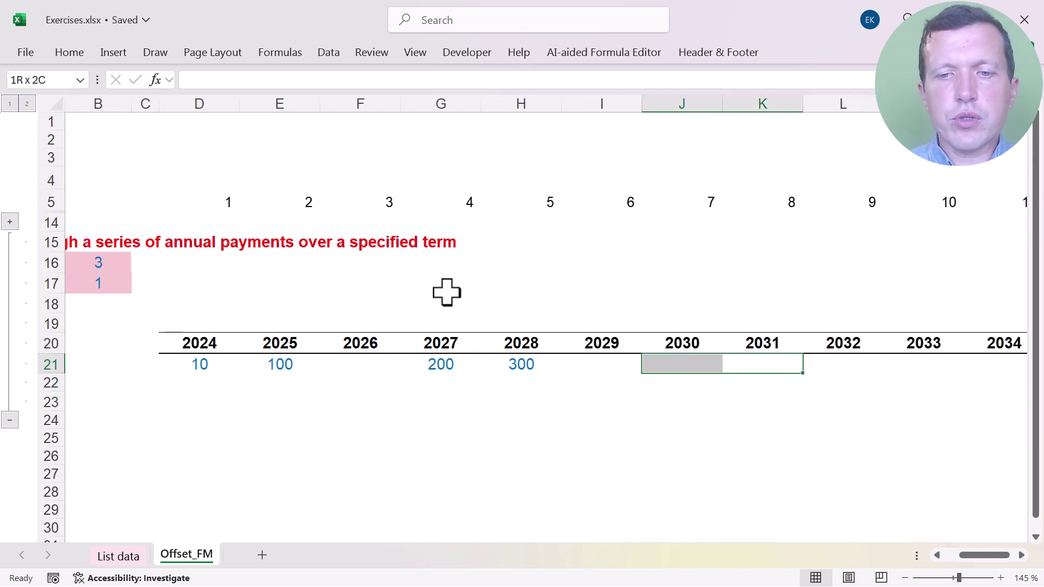
key(shift+Left)
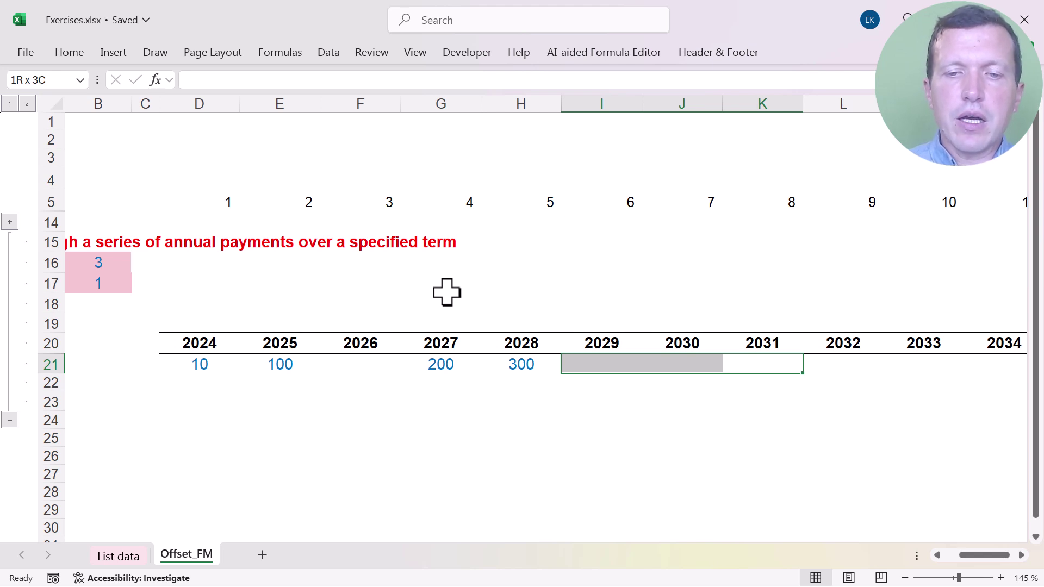
key(Left)
key(Left)
key(Left)
key(Left)
key(Left)
key(Left)
key(Left)
key(Left)
key(Left)
key(Left)
In the 2029 loan repayment cell I23, begin a SUM(OFFSET( formula with I21 as the reference and 0 rows
key(Right)
key(Right)
key(Right)
key(Right)
key(Down)
key(Right)
key(Right)
key(Right)
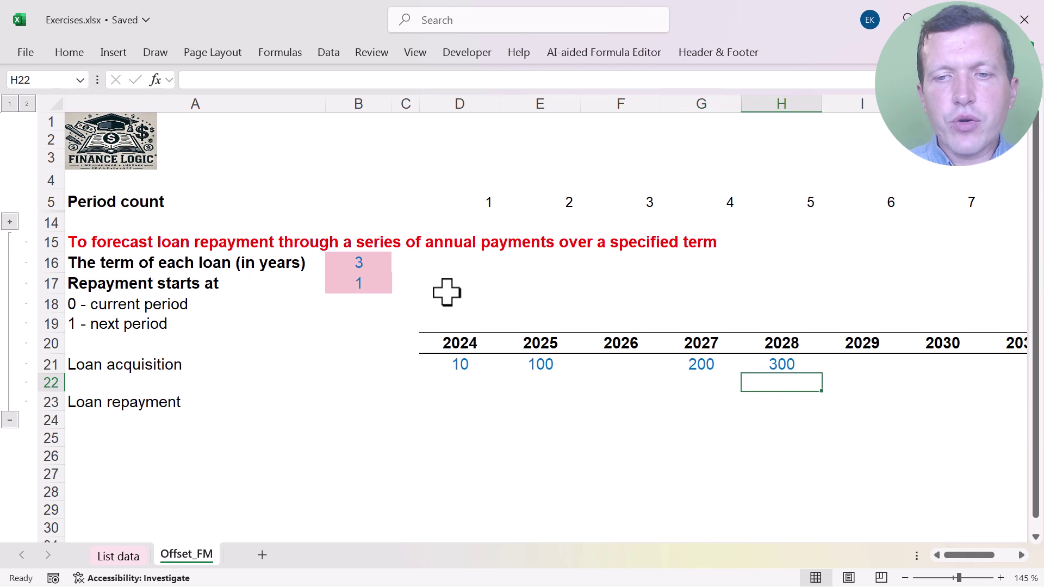
key(Right)
key(Down)
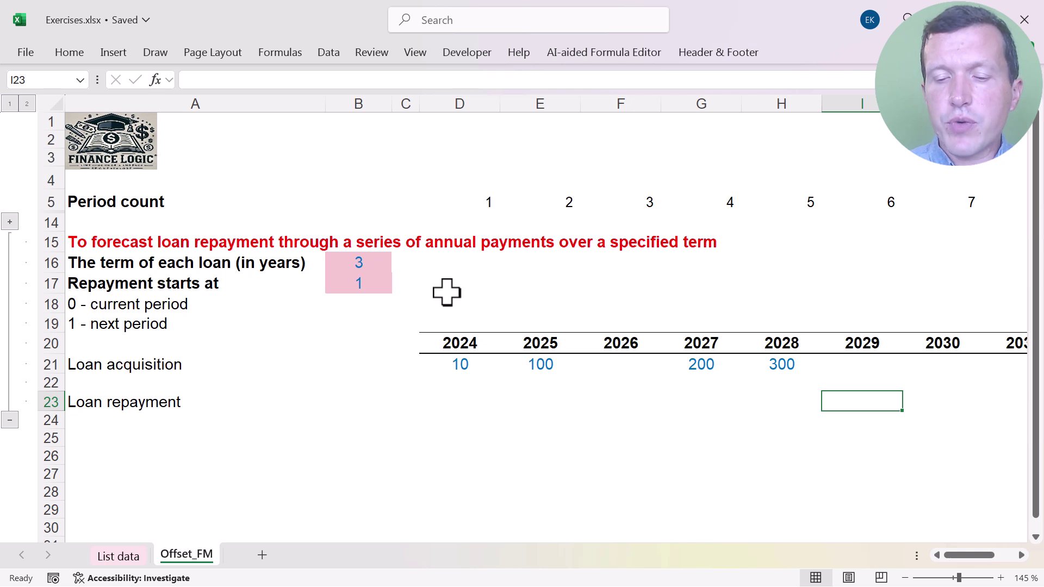
text(=sum)
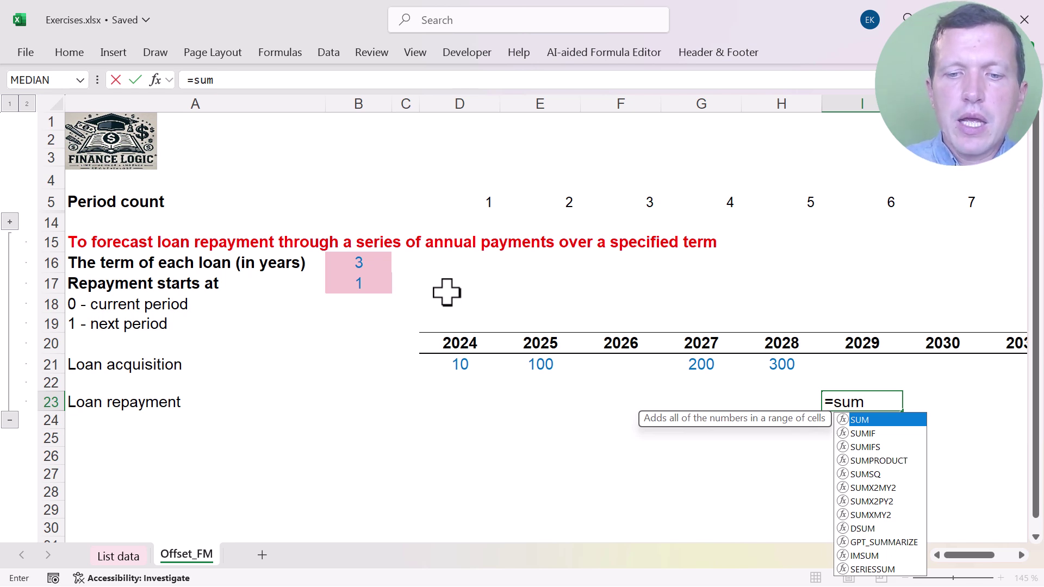
text(()
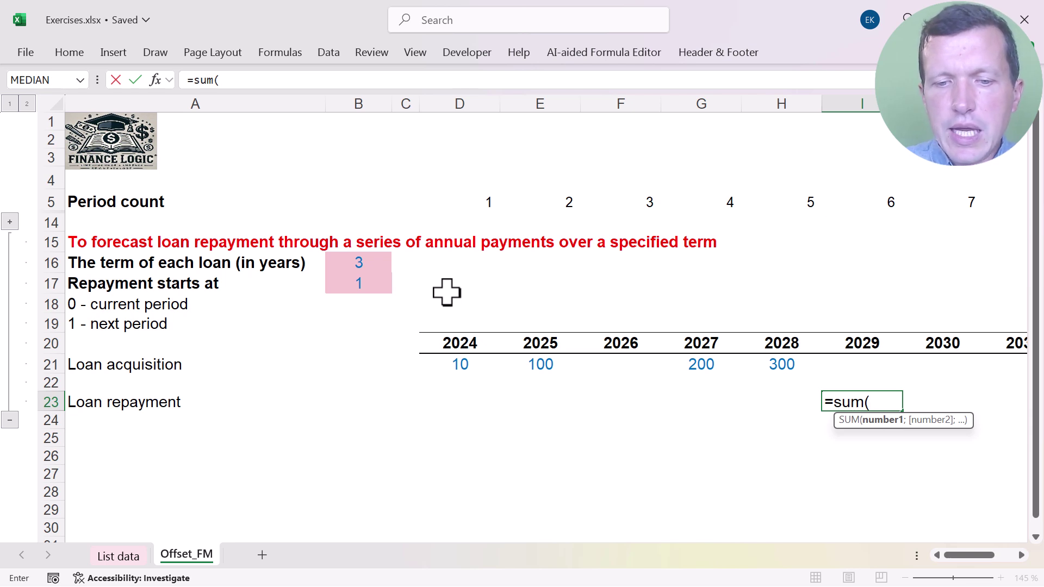
text(offset()
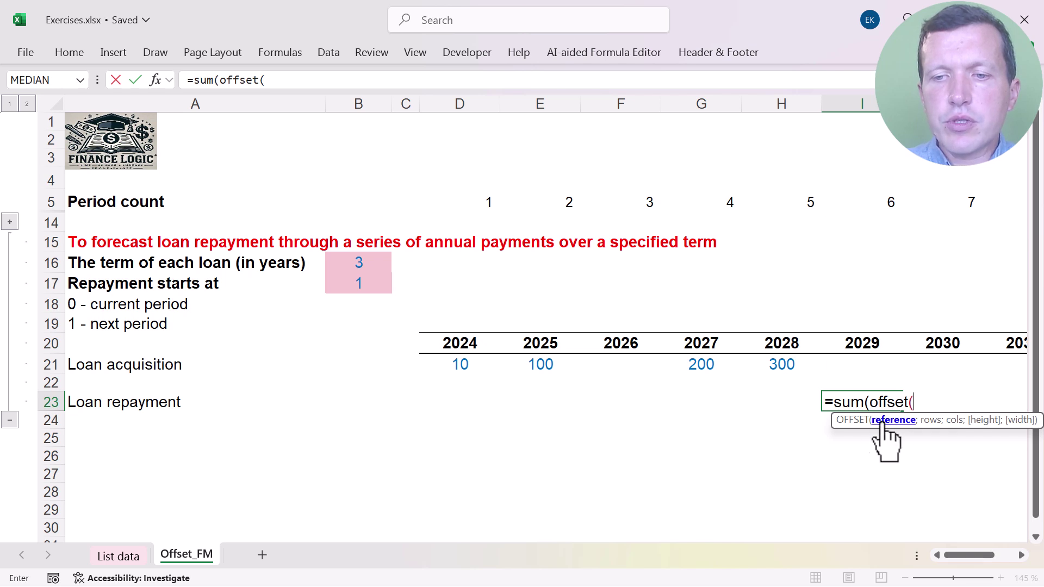
click(876, 365)
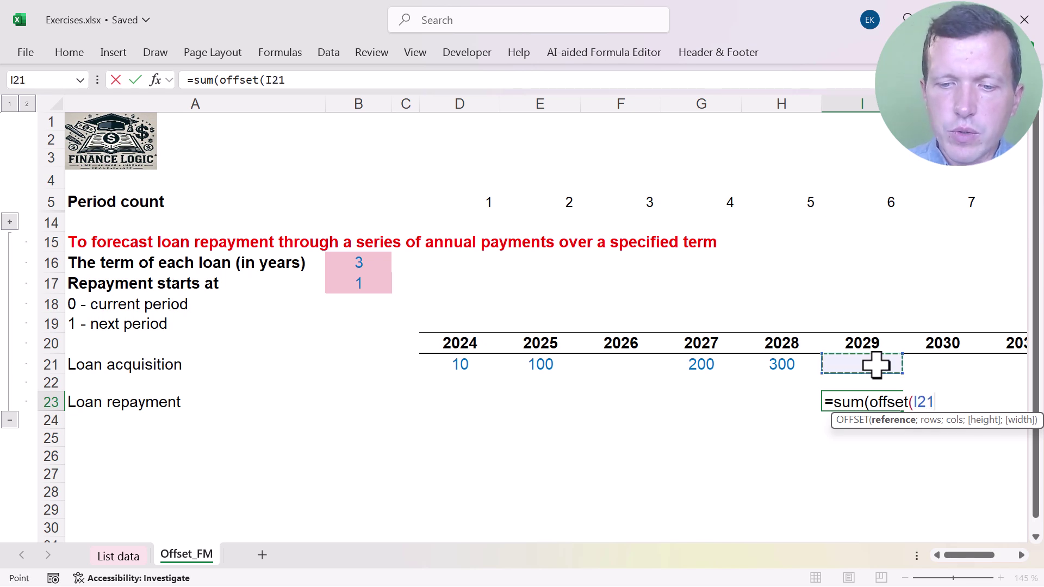
text(;)
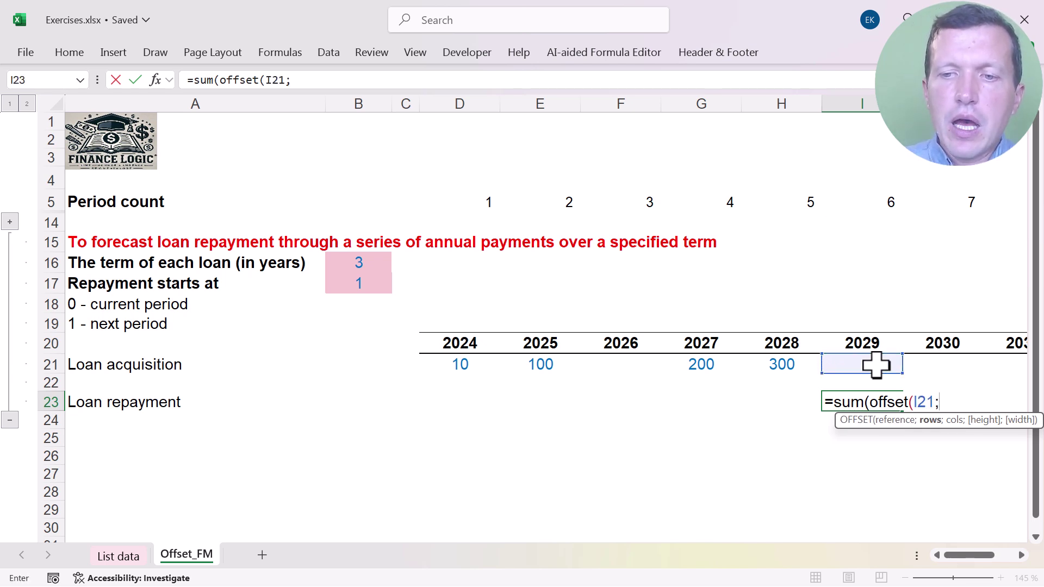
text(0)
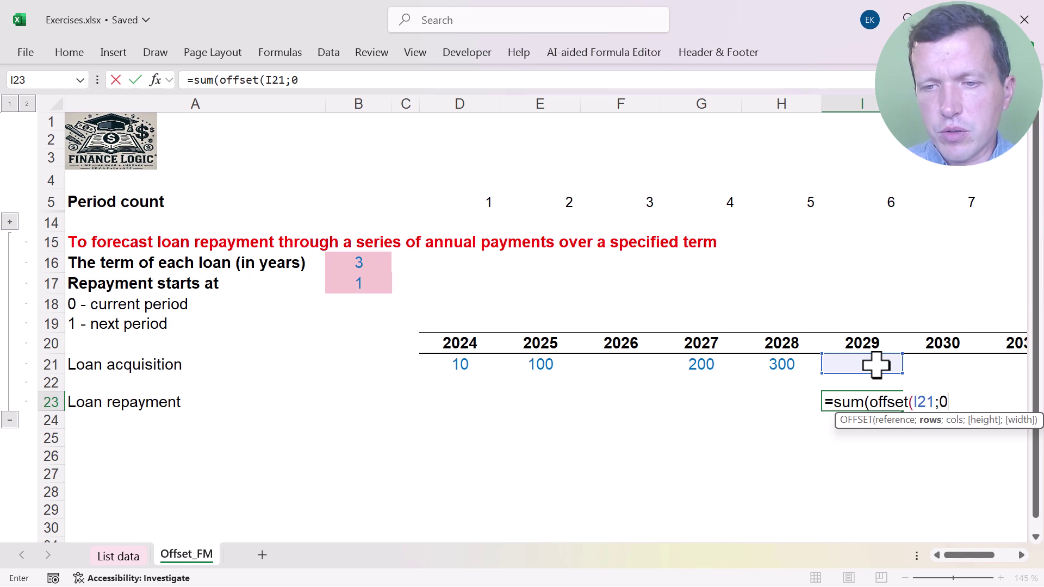
text(;)
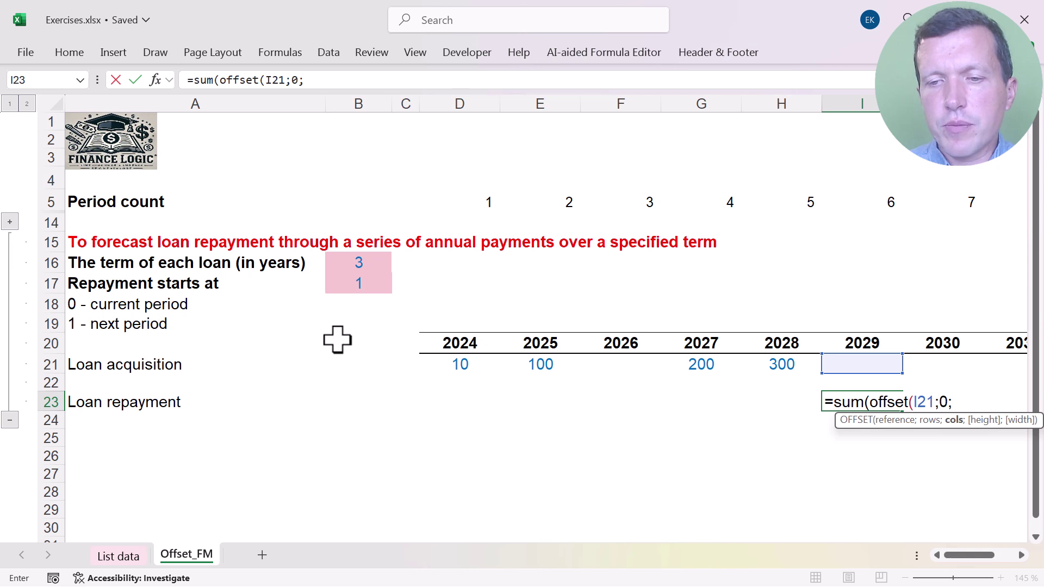
Set the OFFSET column shift to minus the absolute repayment start cell, -$B$17, and the height to 1
text(-)
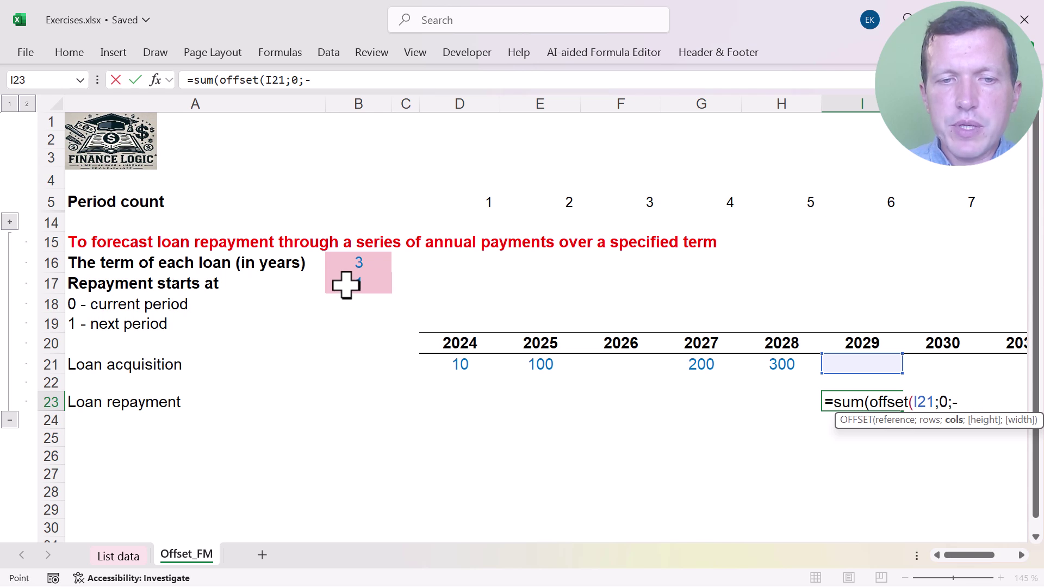
click(345, 285)
key(F4)
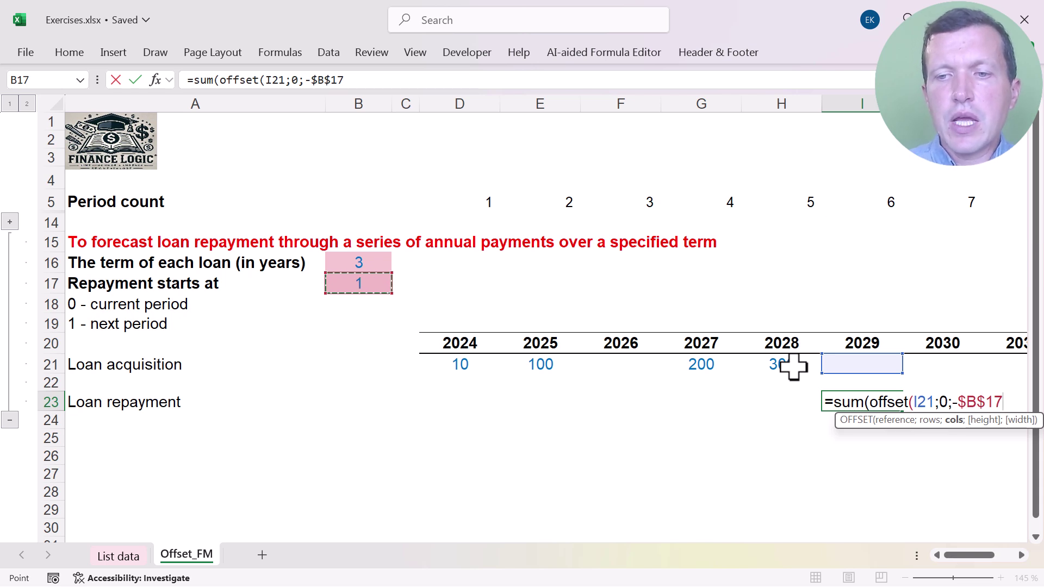
text(;)
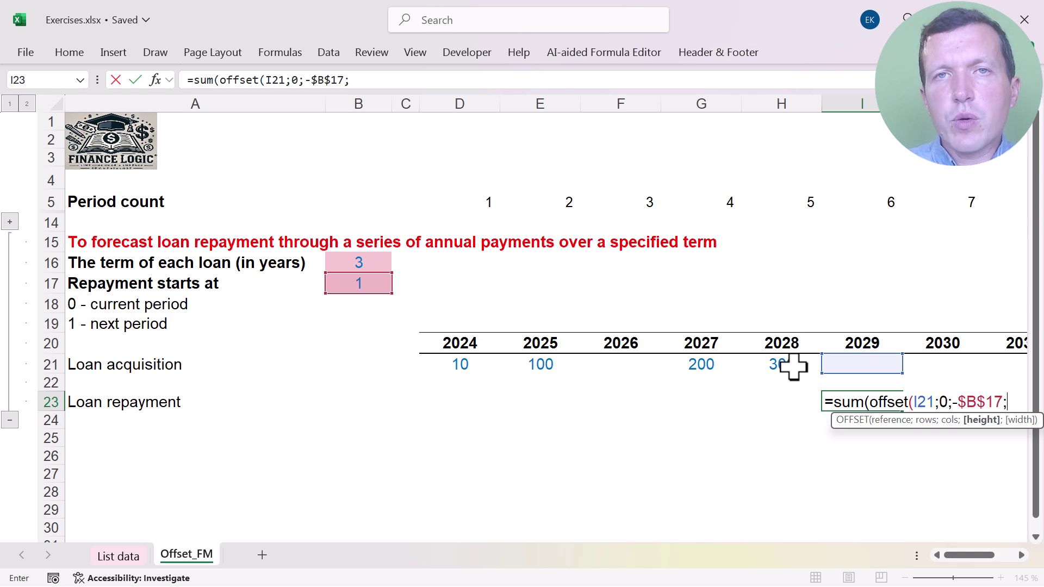
text(1)
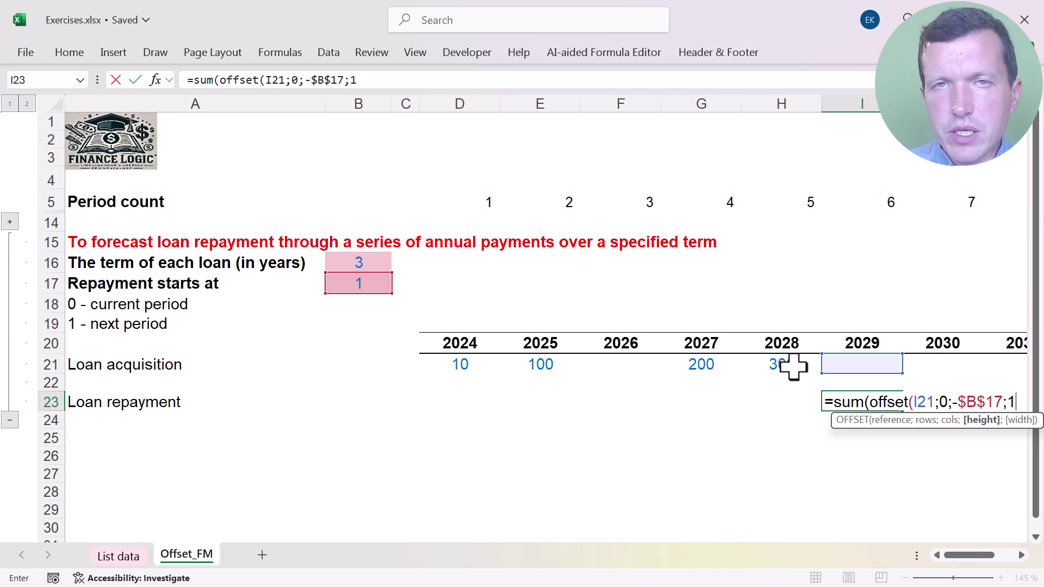
text(;)
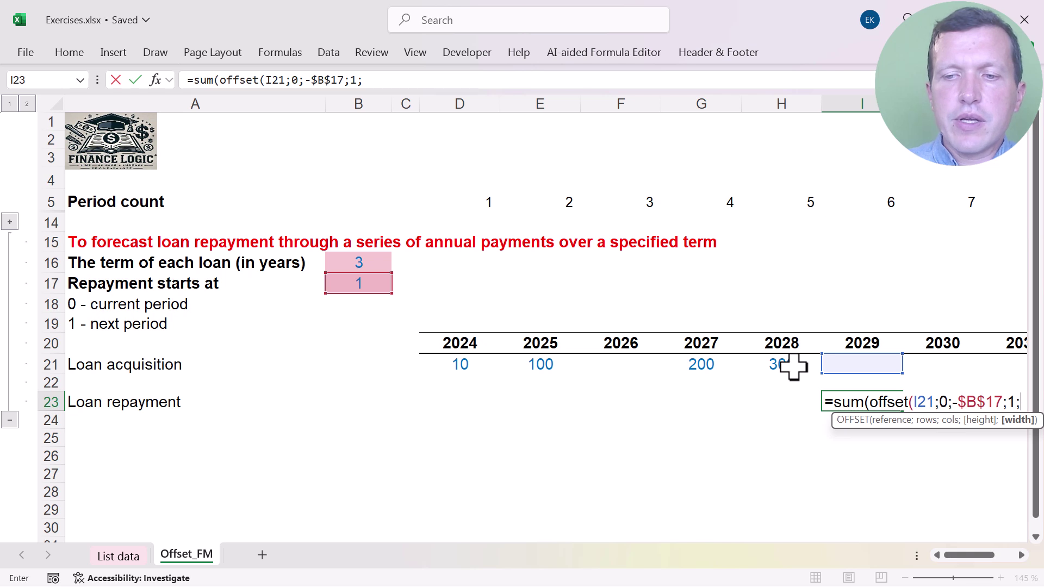
Set the OFFSET width to minus the absolute loan term cell, -$B$16, and complete the 2029 repayment formula
text(-)
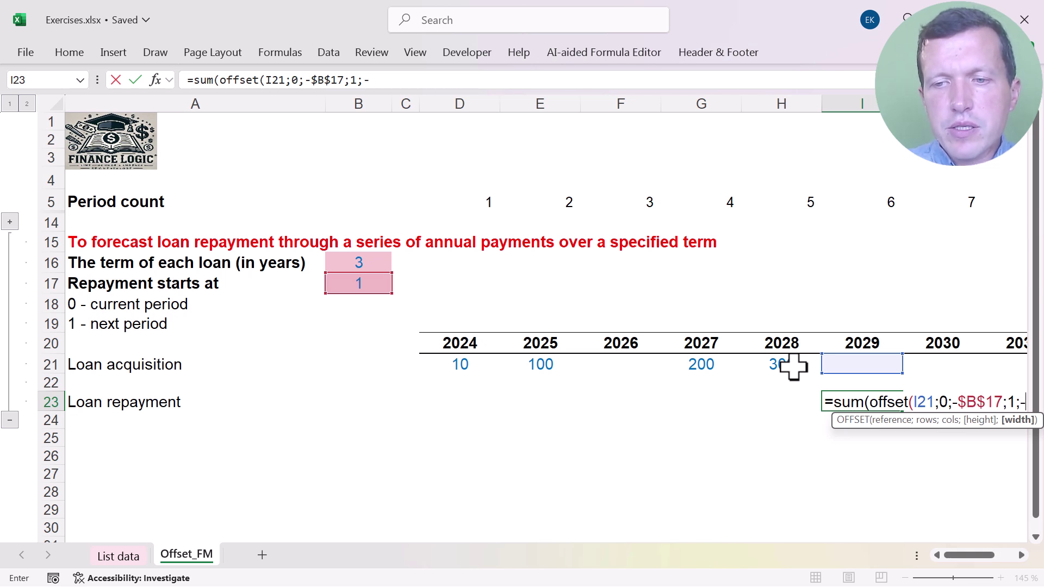
click(369, 260)
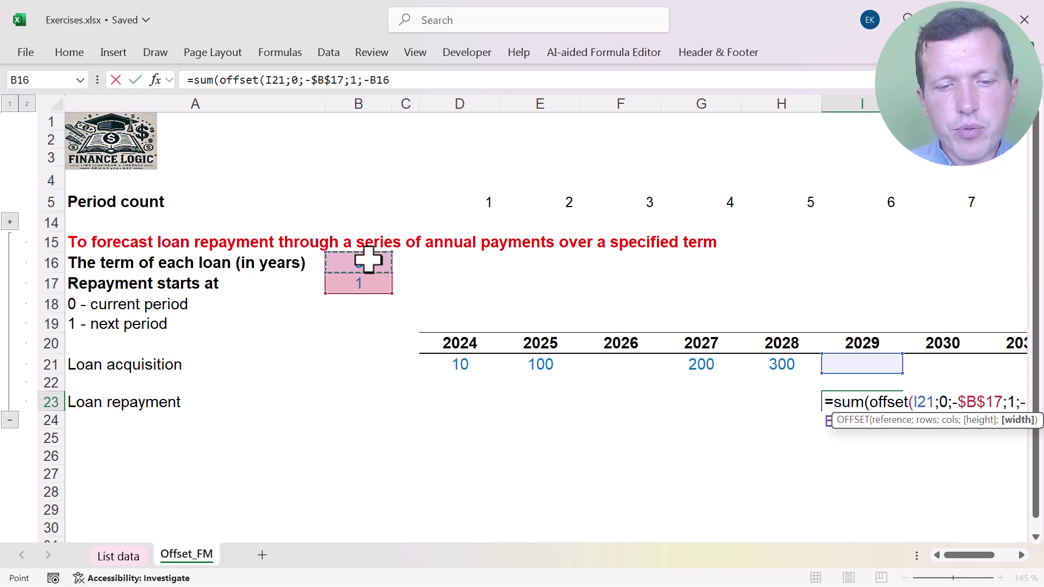
key(F4)
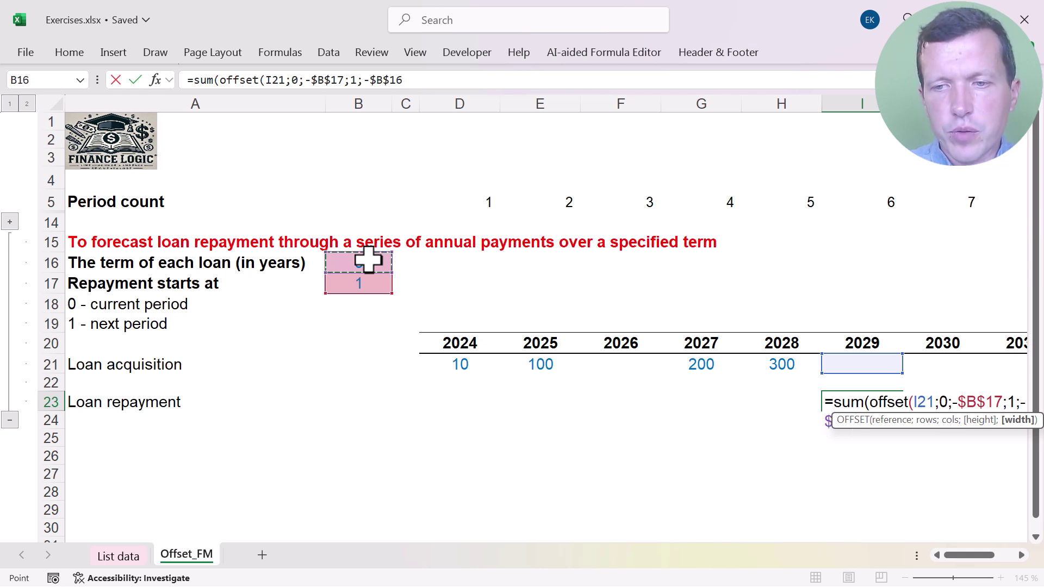
click(1022, 555)
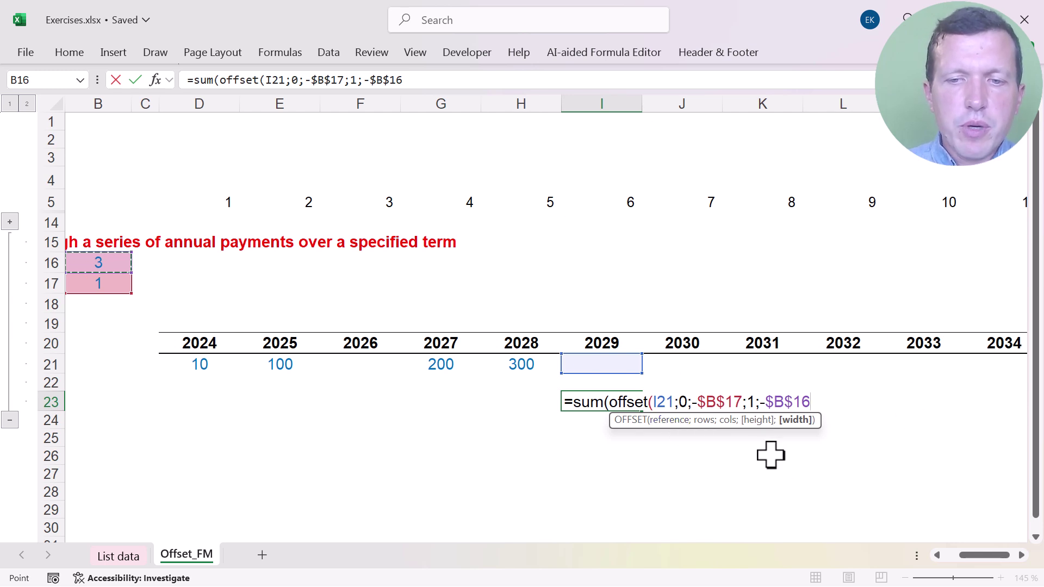
text())
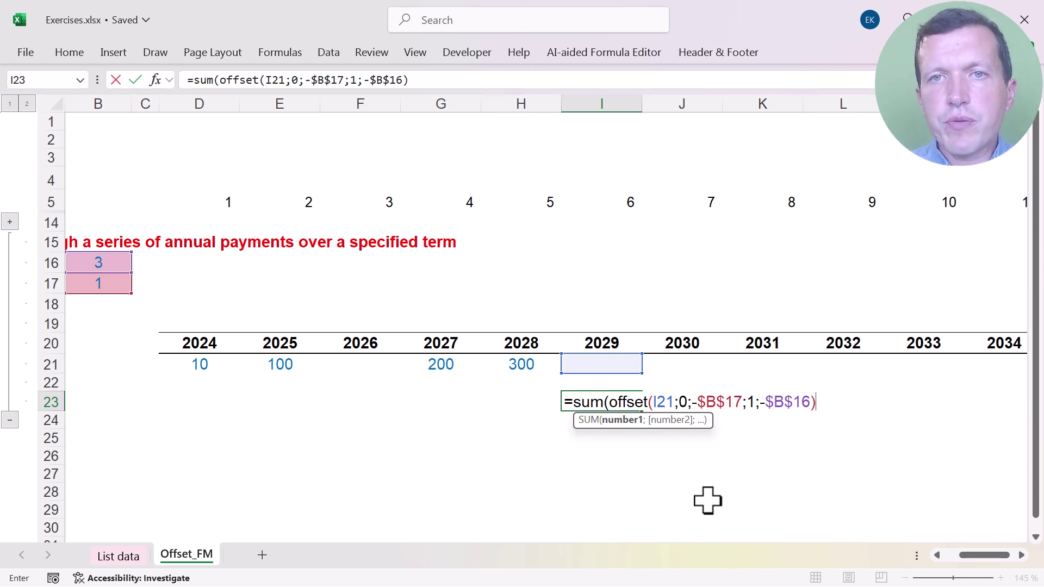
text())
key(Return)
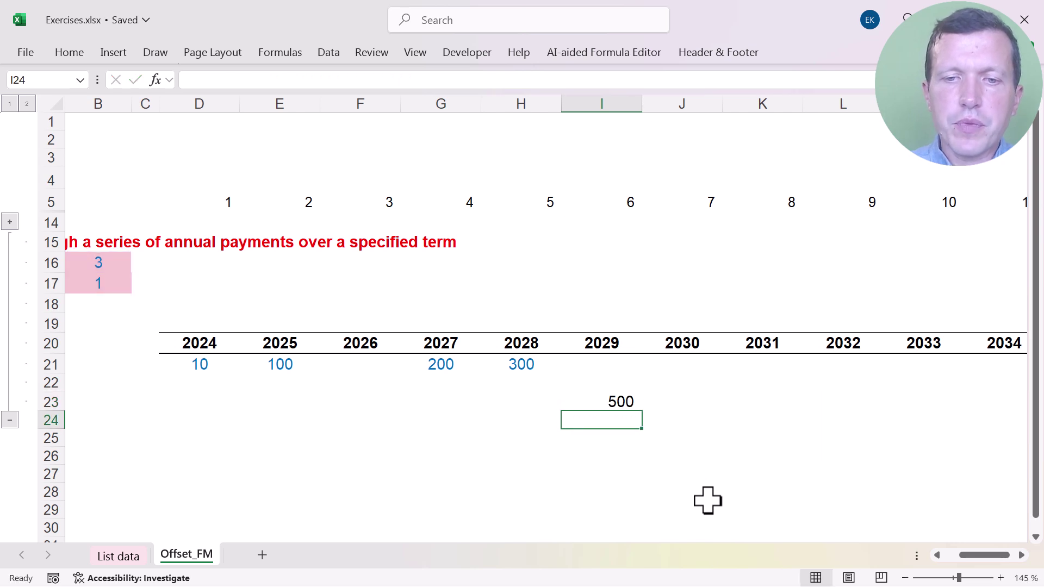
Review the cell references in the 2029 loan repayment formula
click(625, 402)
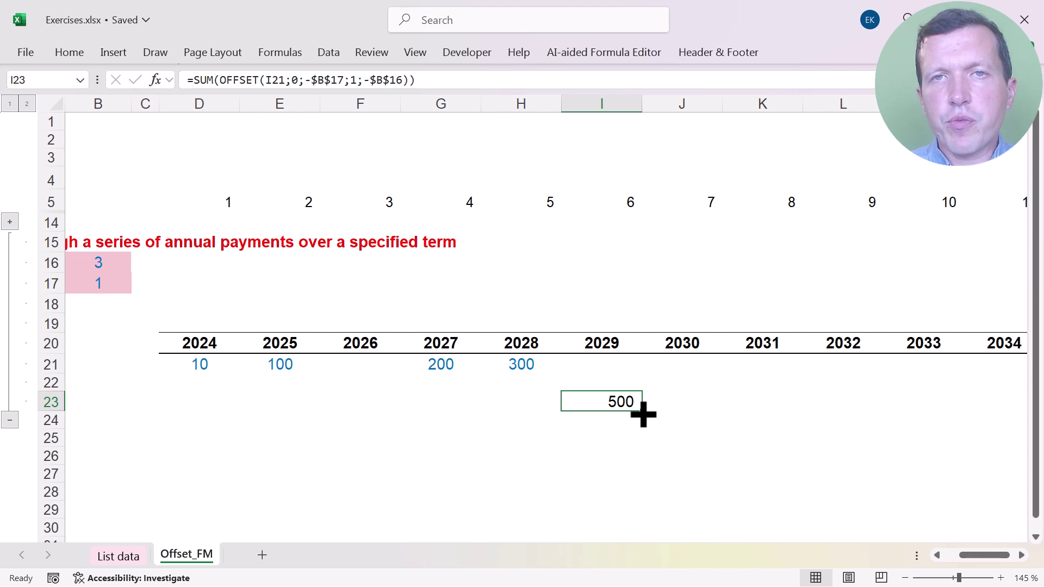
double_click(626, 402)
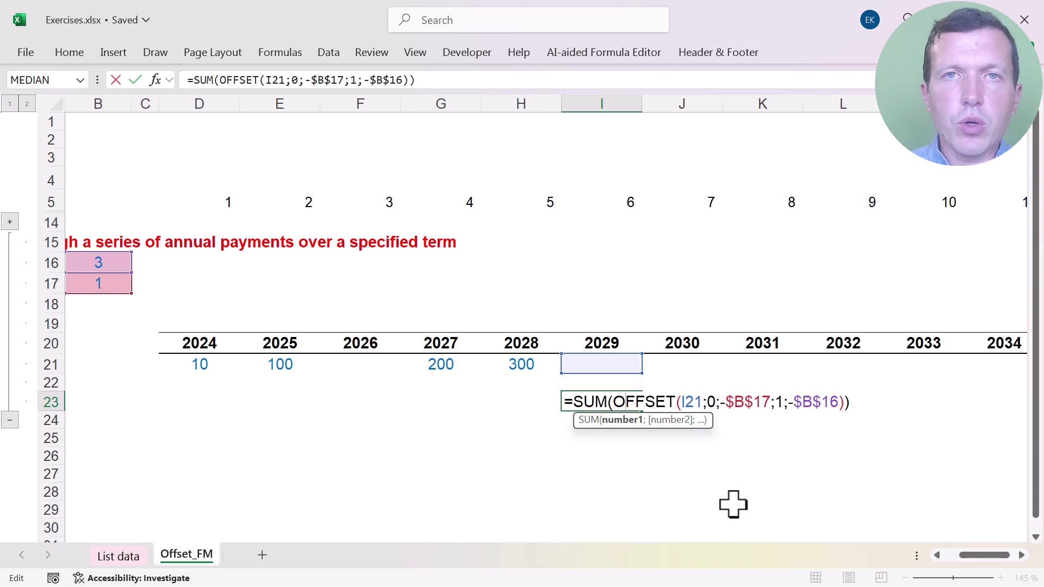
key(Return)
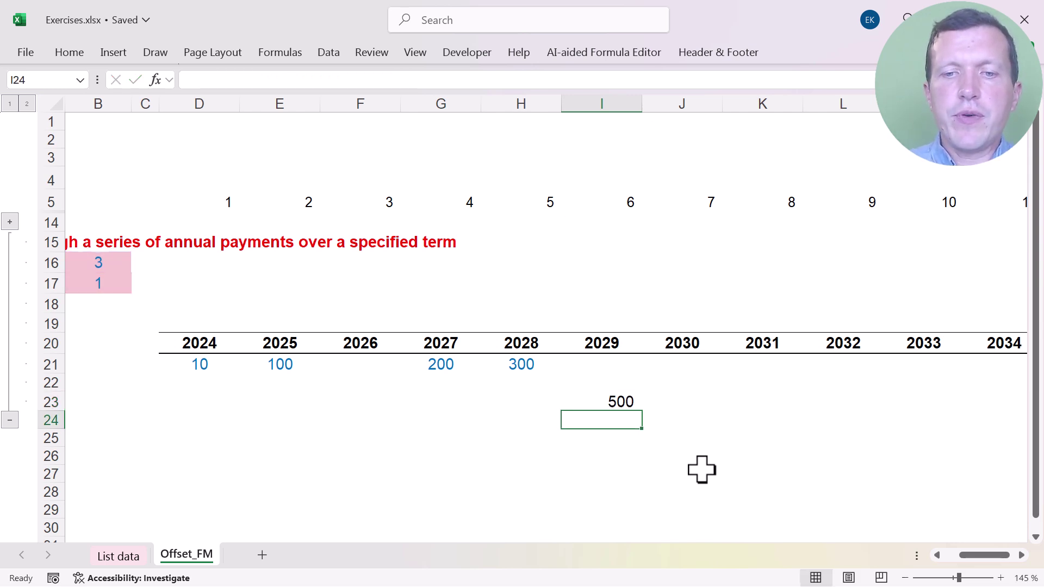
Extend the 2029 loan repayment formula across 2030 to 2033 and check the copied formulas
click(630, 402)
drag(642, 414, 782, 415)
click(707, 401)
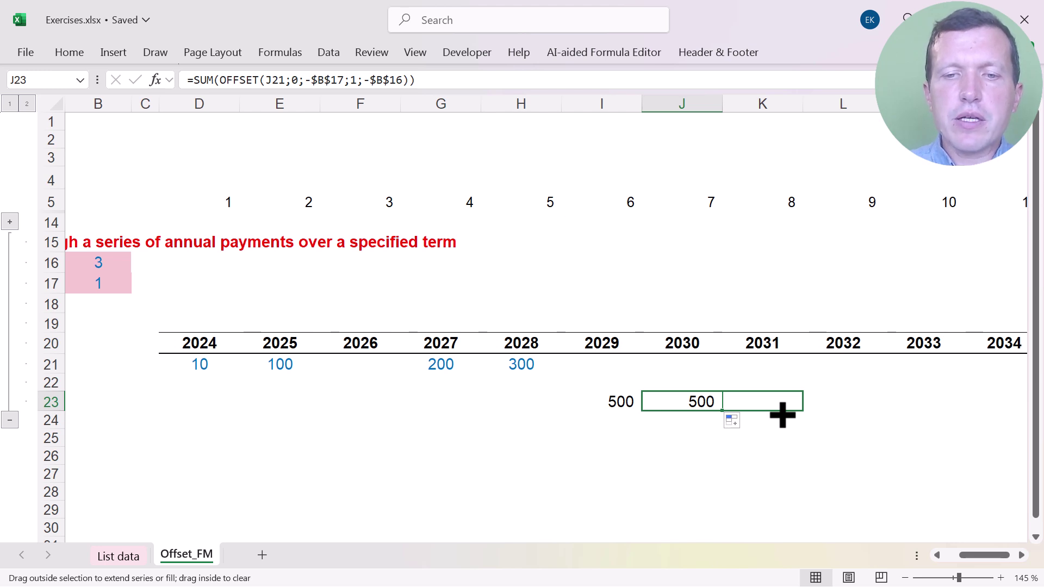
drag(783, 414, 986, 417)
click(779, 404)
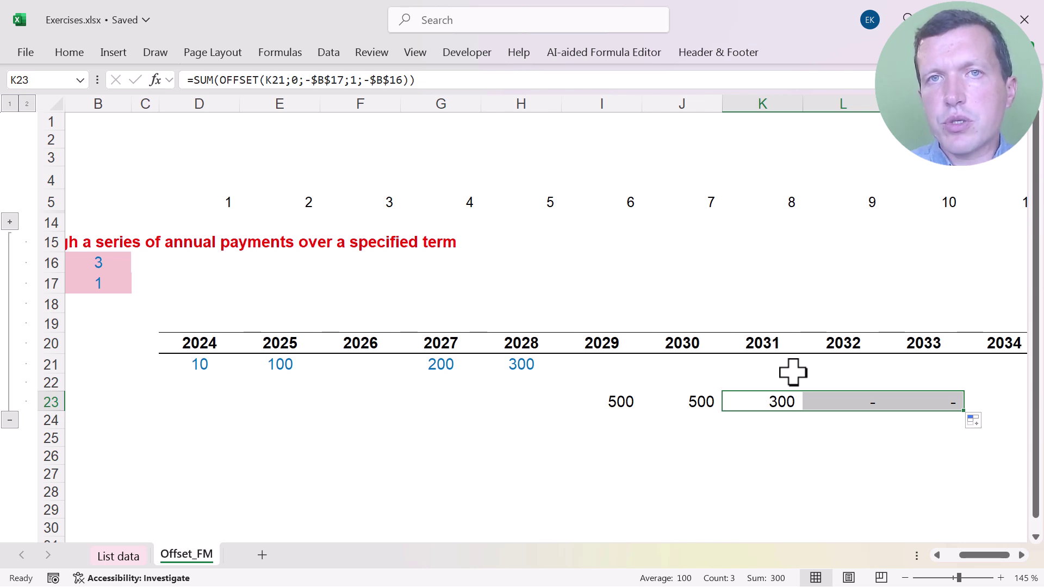
Divide the 2029 loan repayment SUM formula in I23 by the absolute loan term cell, $B$16
click(625, 401)
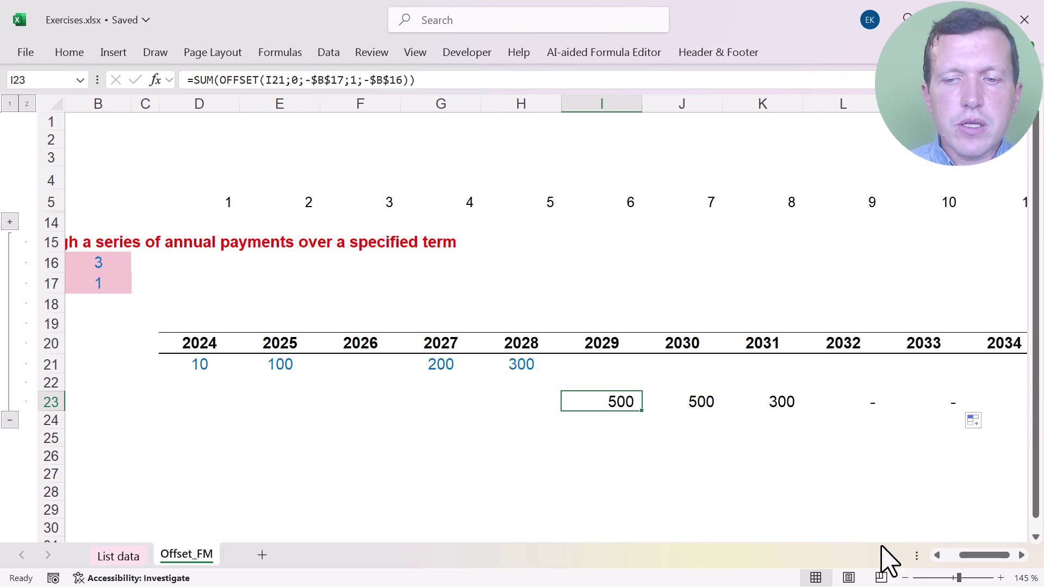
drag(978, 566, 958, 563)
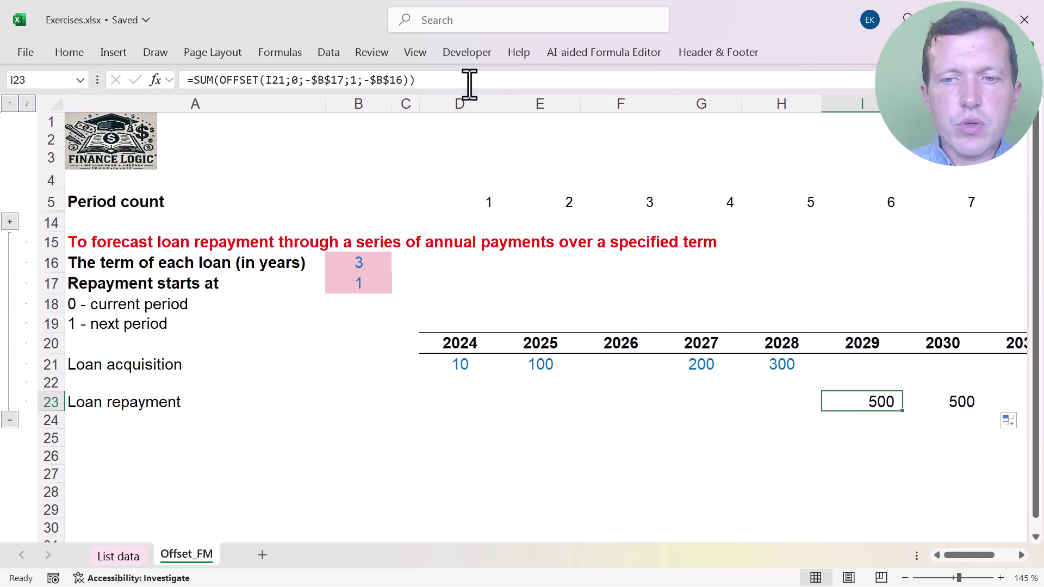
double_click(881, 402)
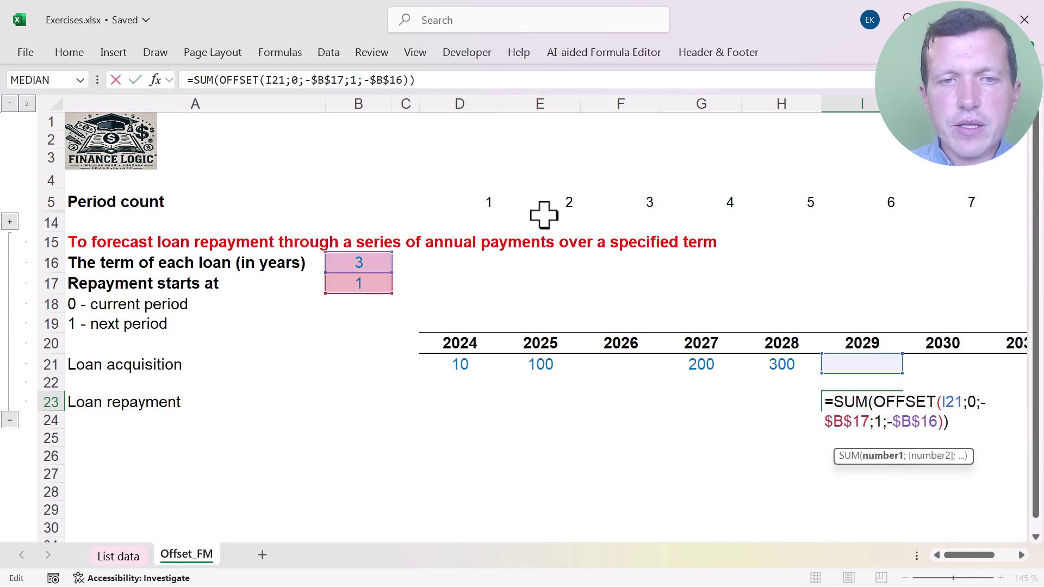
click(445, 82)
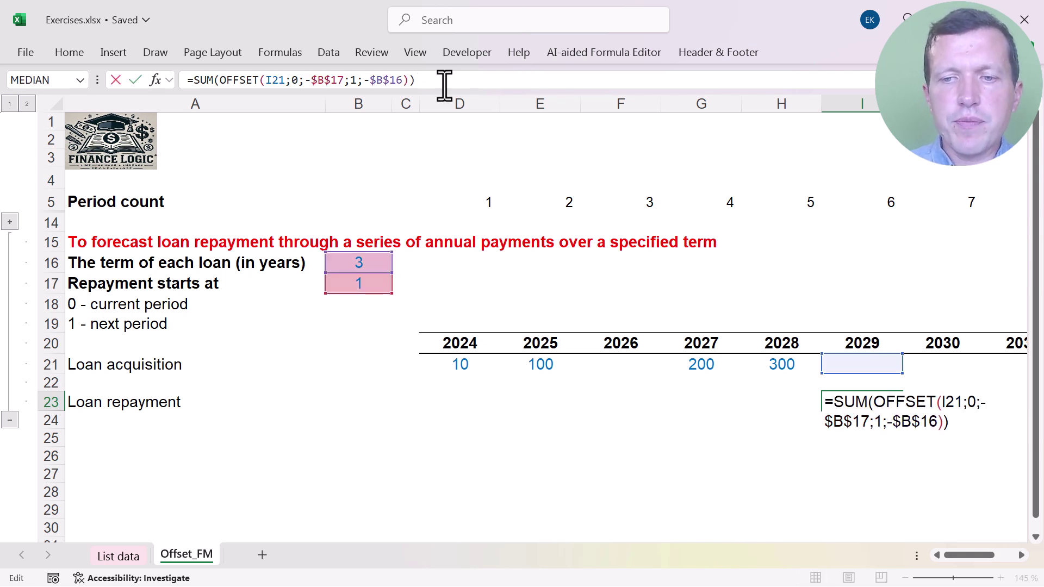
text(/)
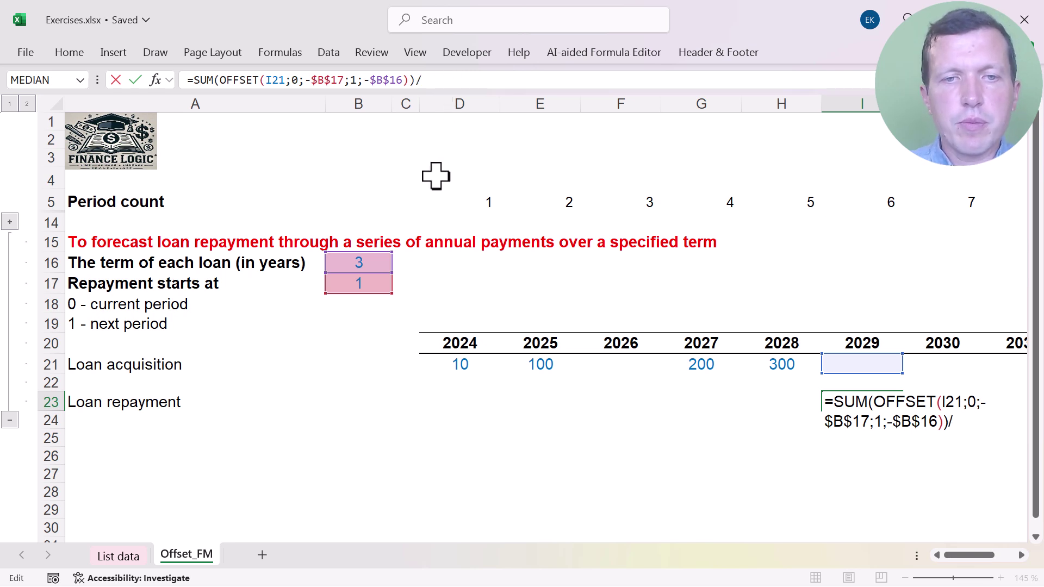
click(356, 262)
key(F4)
key(Return)
Copy the 2029 repayment formula into the 2030 to 2034 loan repayment cells, J23 to N23
key(Up)
key(ctrl+c)
key(Right)
key(shift+Right)
key(shift+Right)
key(shift+Right)
key(shift+Right)
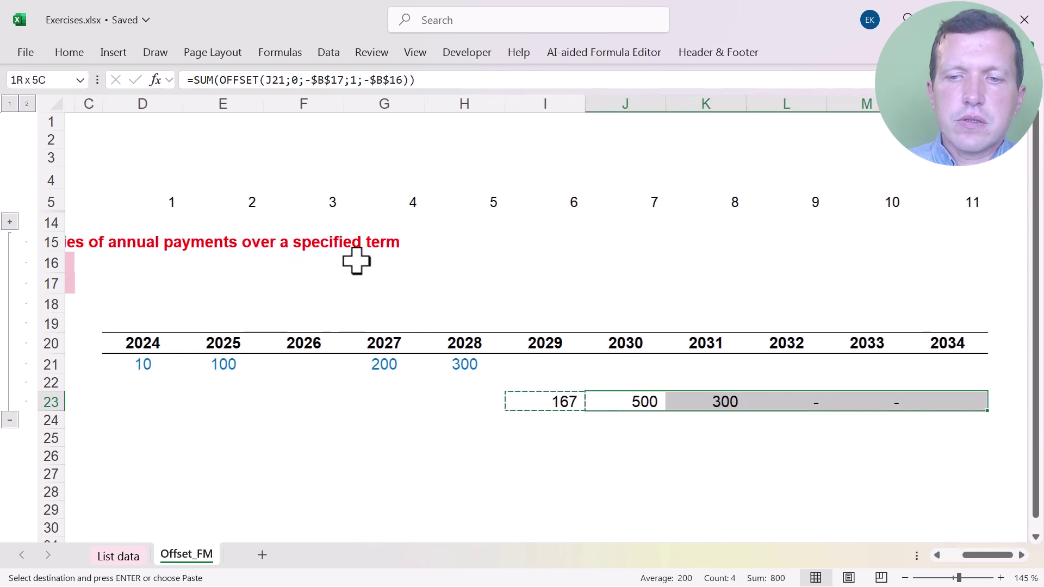
key(ctrl+v)
key(Left)
key(Right)
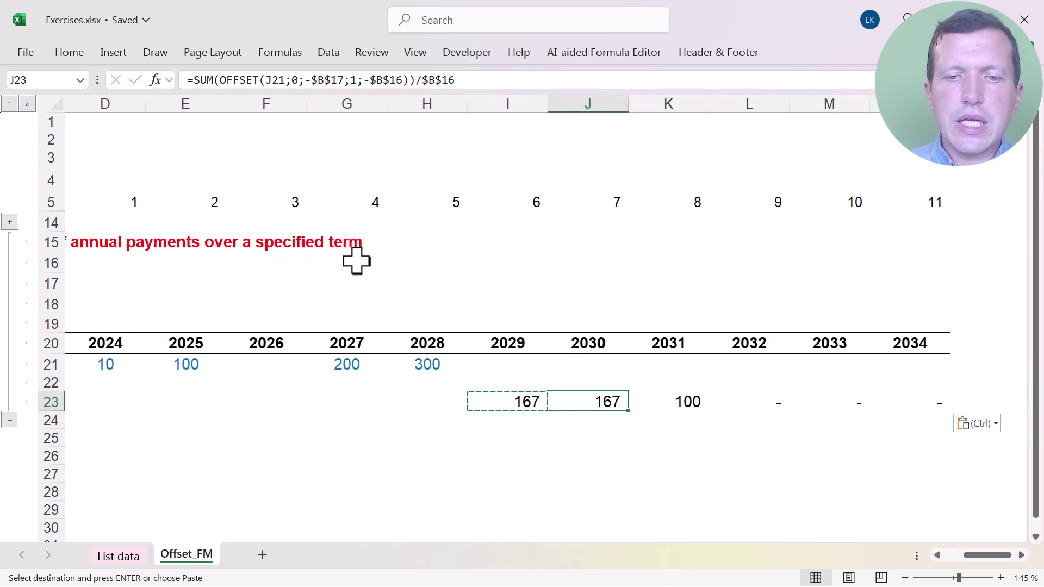
Fill the 2029 repayment formula back across the earlier years to 2024 (D23) and select the 2024 repayment cell
click(506, 402)
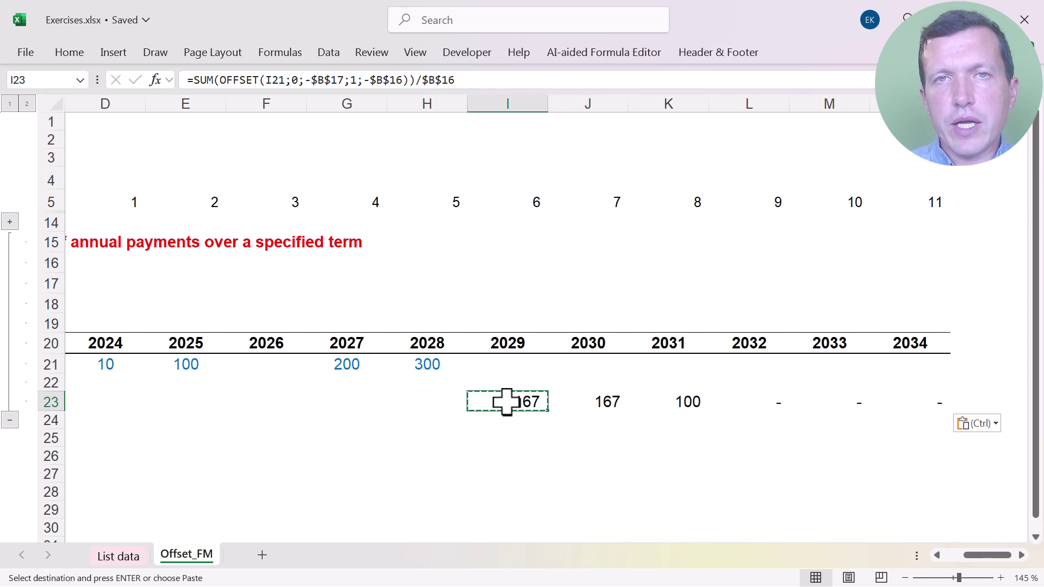
drag(548, 414, 189, 407)
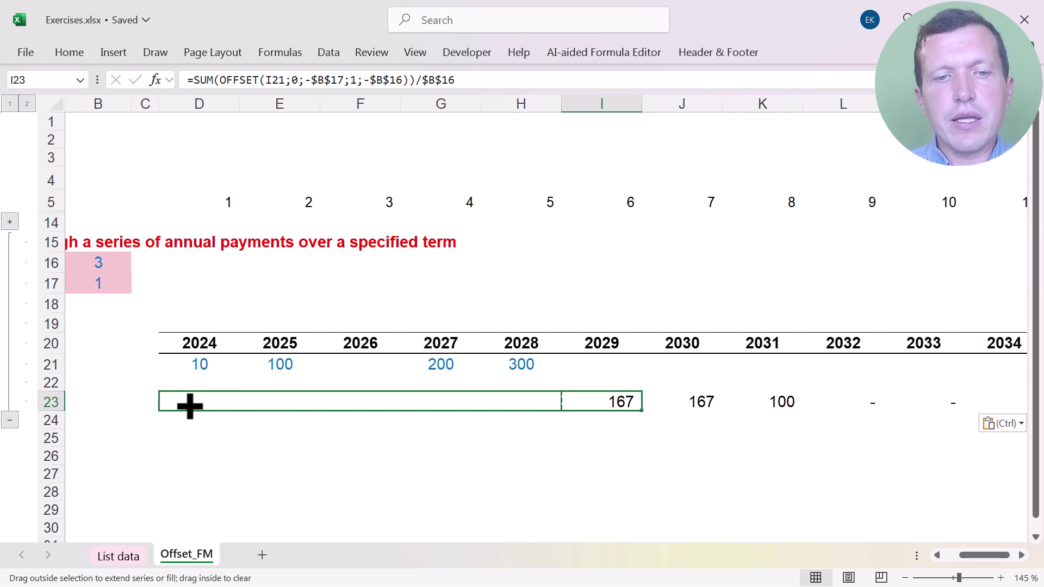
drag(189, 407, 191, 403)
click(239, 404)
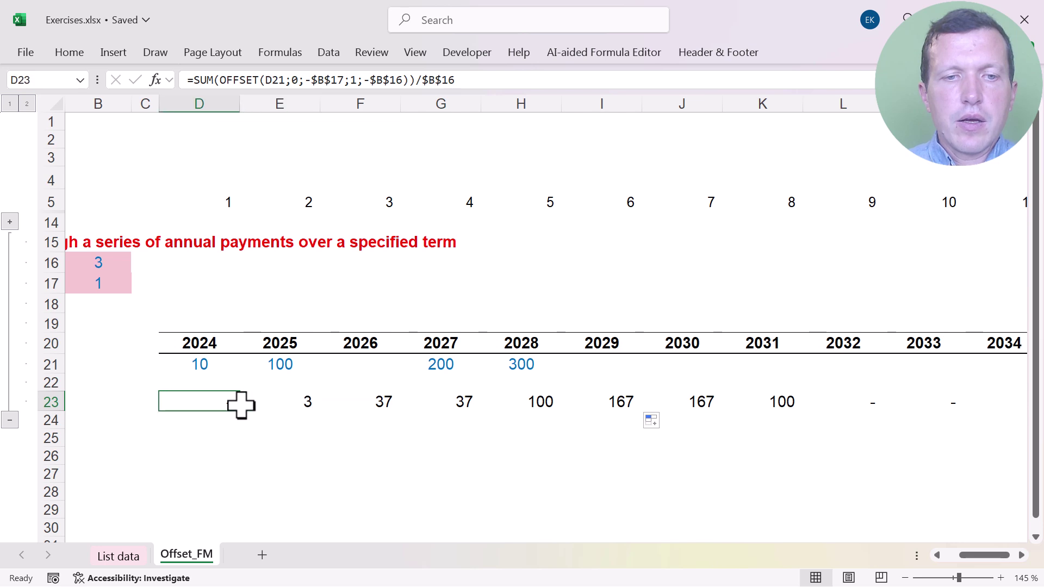
Display the 2025 loan repayment in E23 with two decimal places
key(Home)
key(Right)
key(Right)
key(Right)
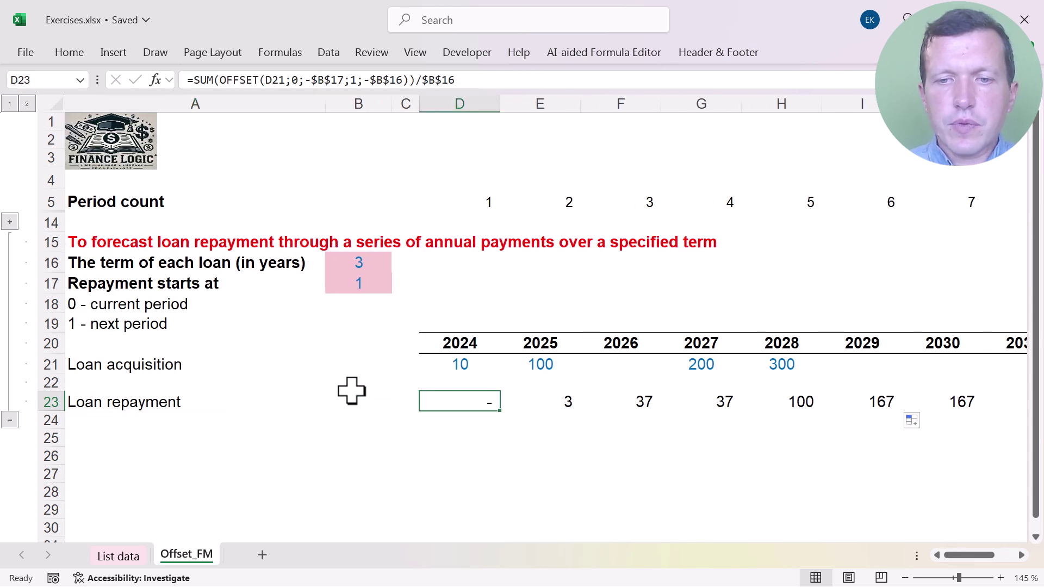
click(553, 403)
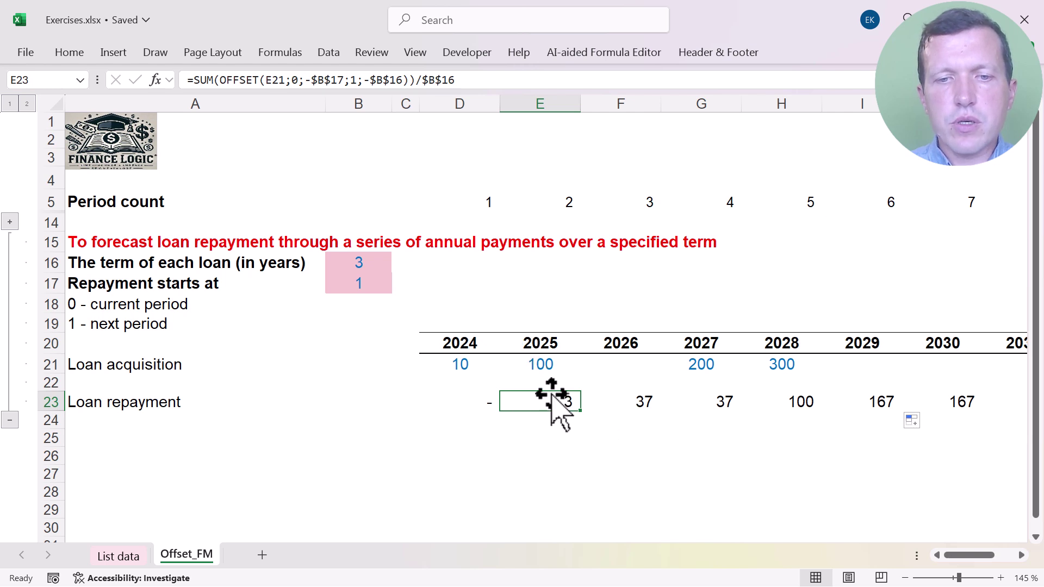
click(465, 366)
click(542, 399)
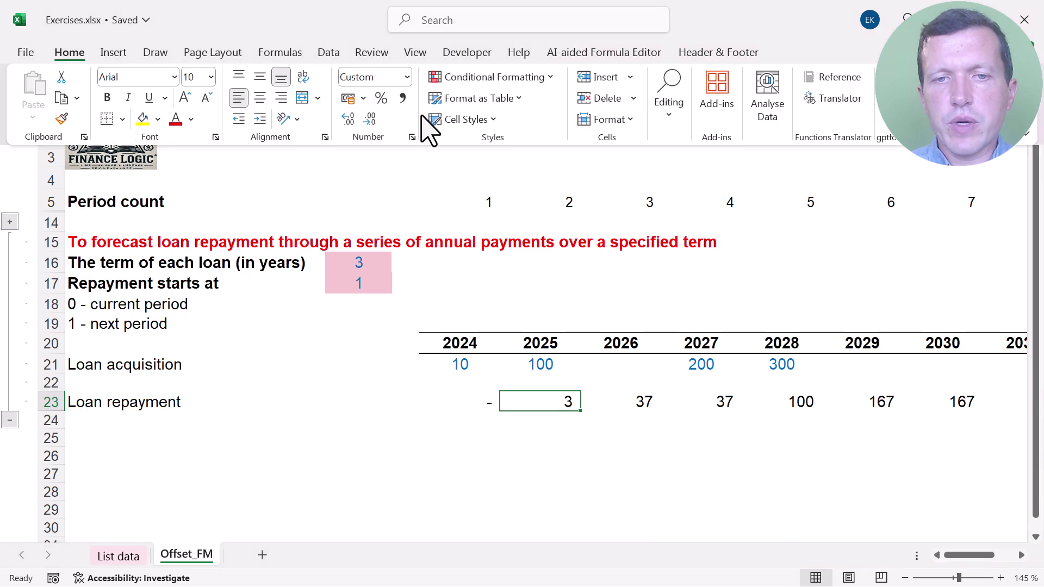
click(348, 118)
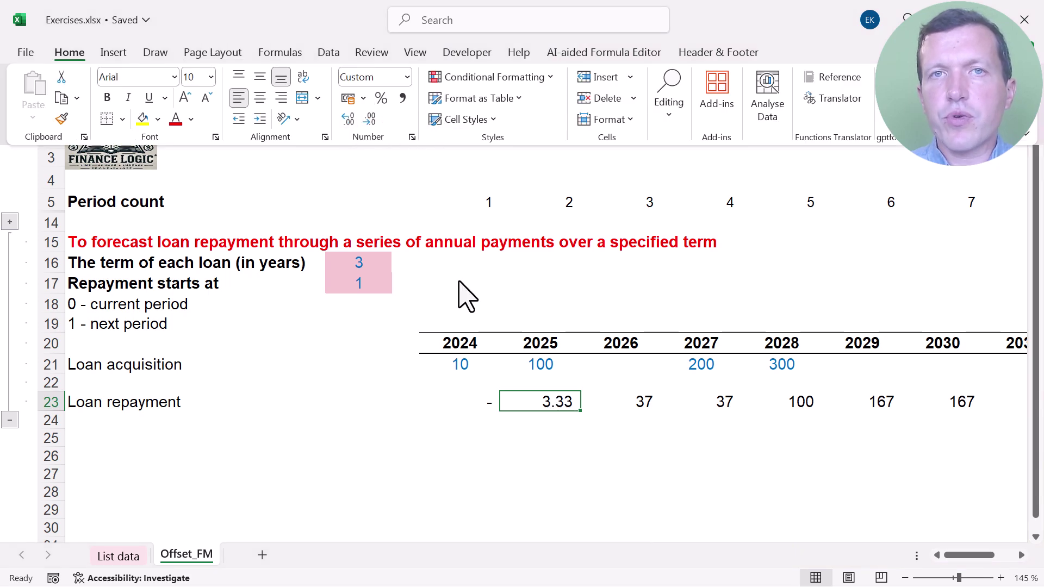
Check the 2025 loan acquisition in E21 against the 2026 loan repayment in F23
click(608, 423)
click(553, 372)
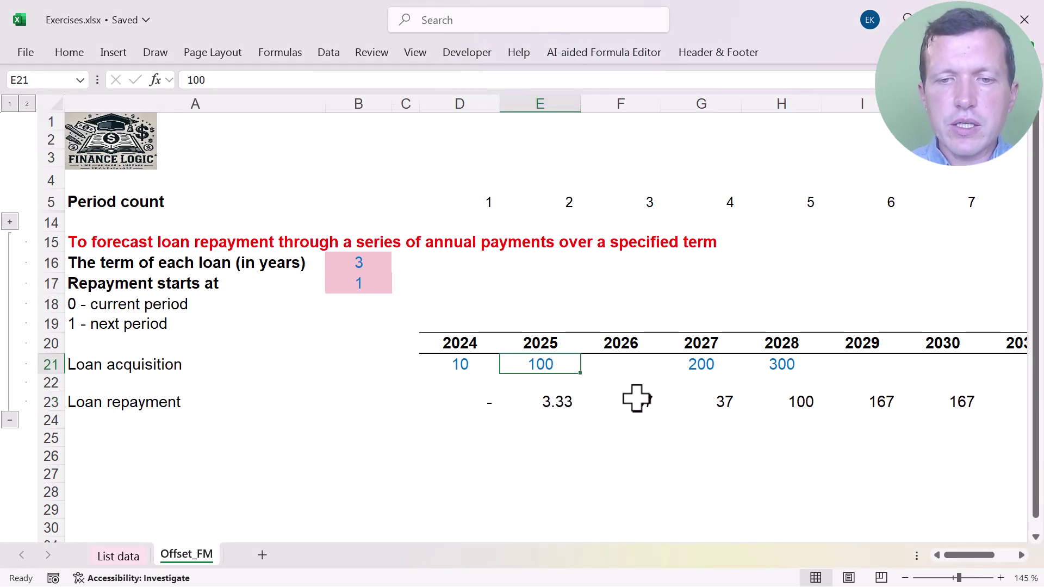
click(646, 401)
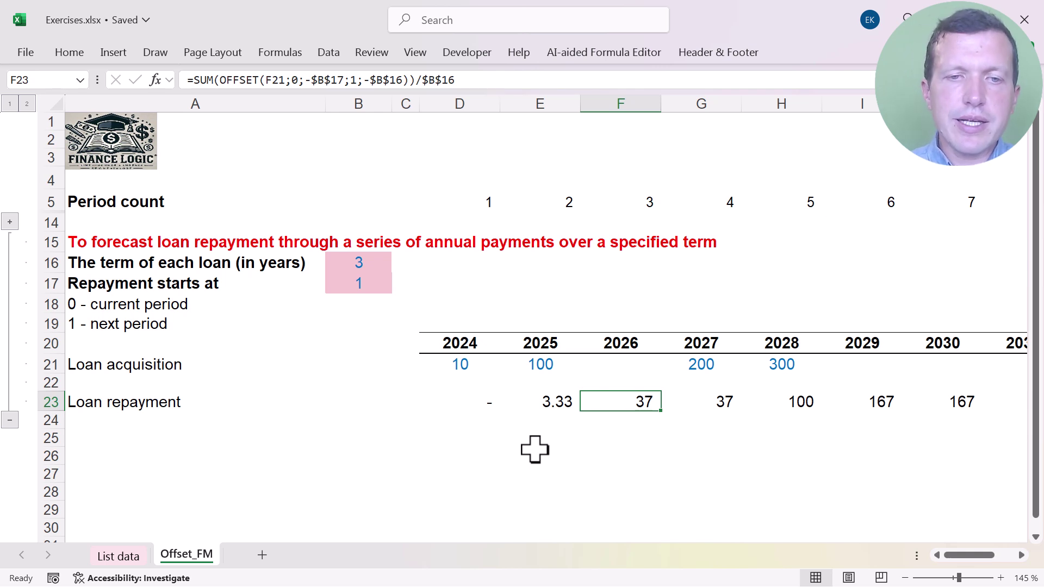
Set the term of each loan in B16 to 5 years
click(365, 266)
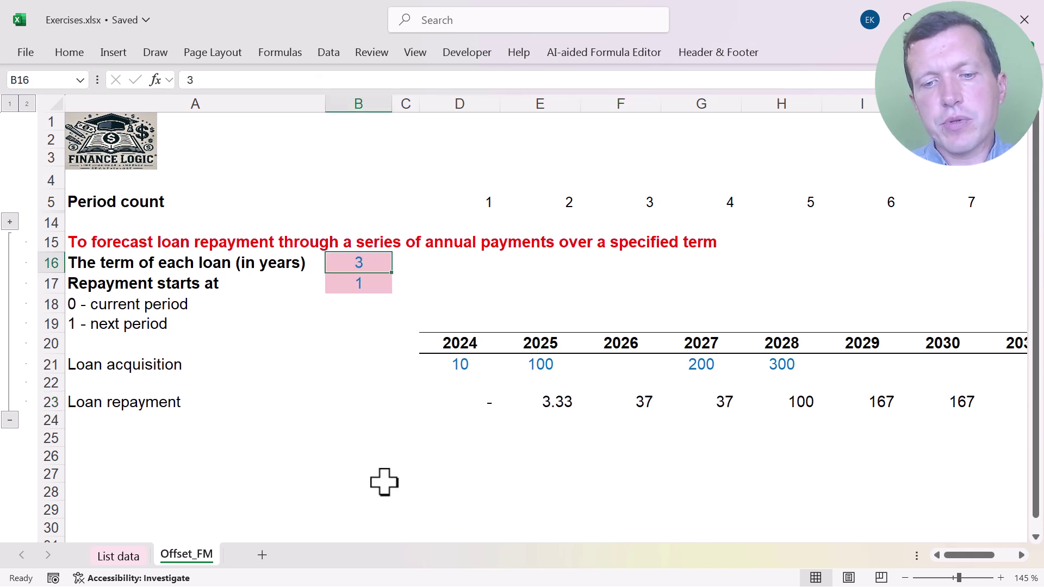
text(5)
key(Return)
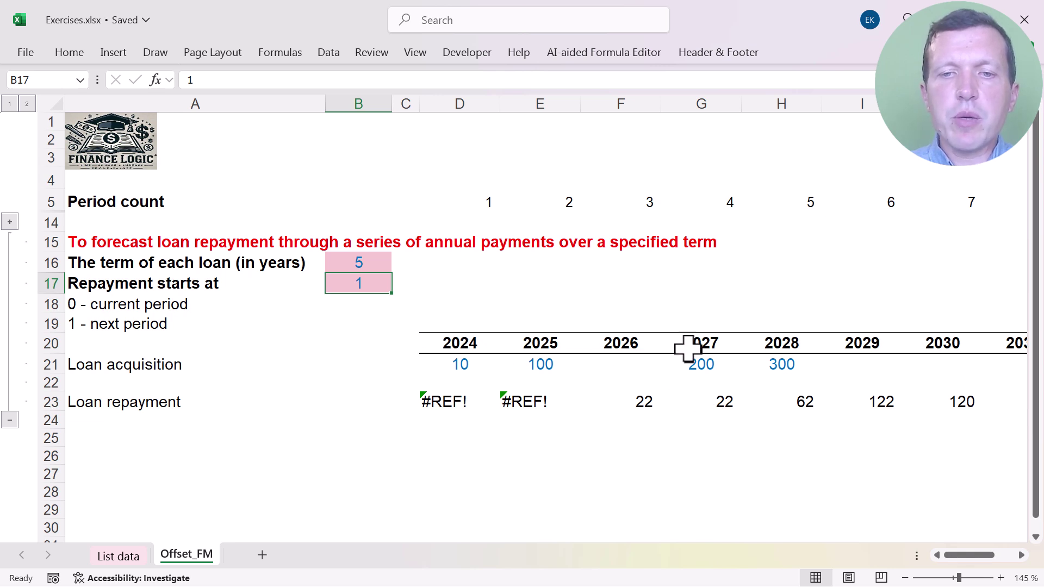
In the 2027 loan repayment formula in G23, limit the OFFSET width to the loan term or period count with -MIN($B$16;G5)
click(612, 200)
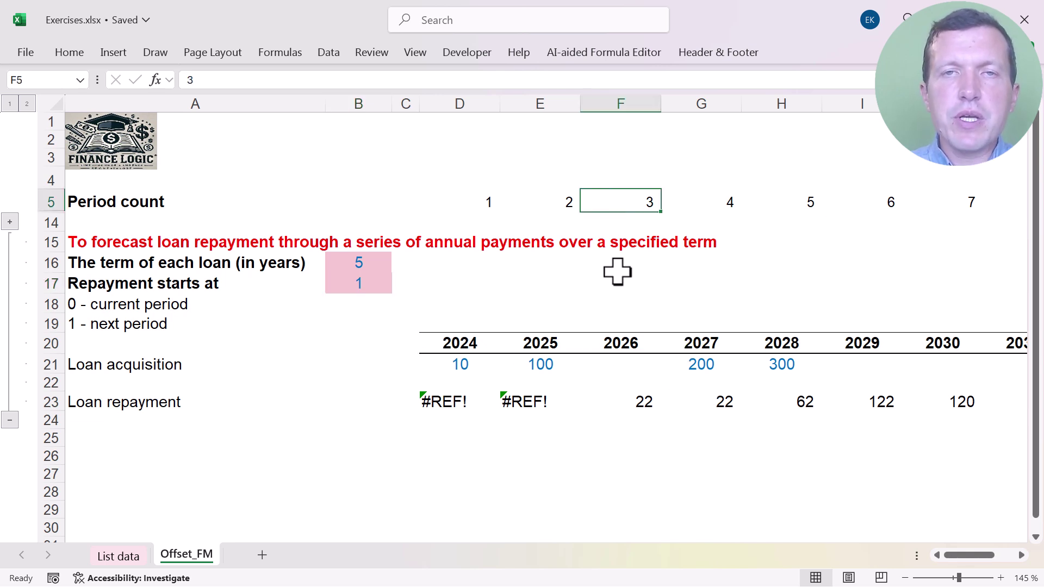
click(701, 419)
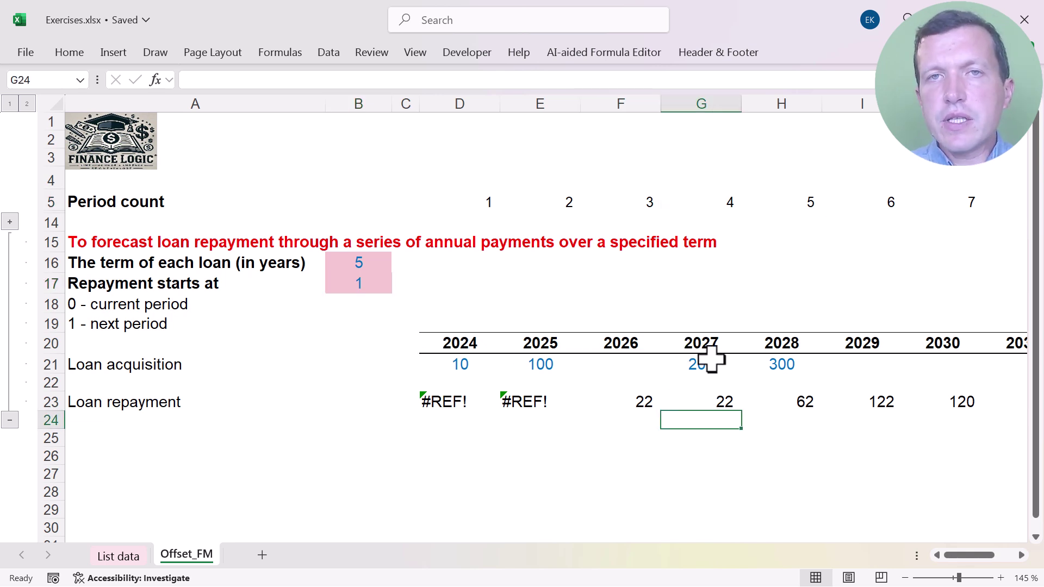
click(709, 403)
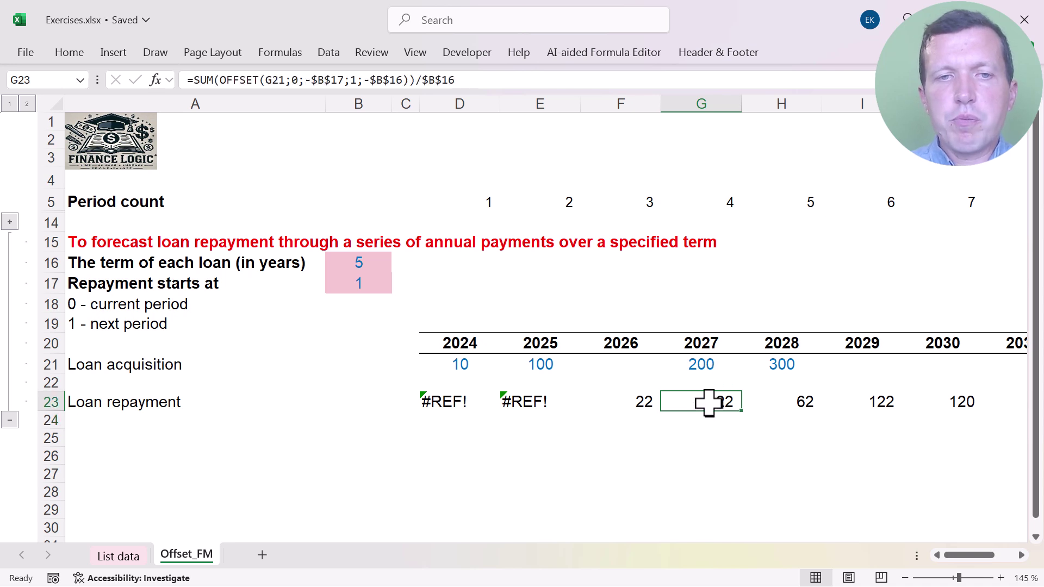
click(370, 79)
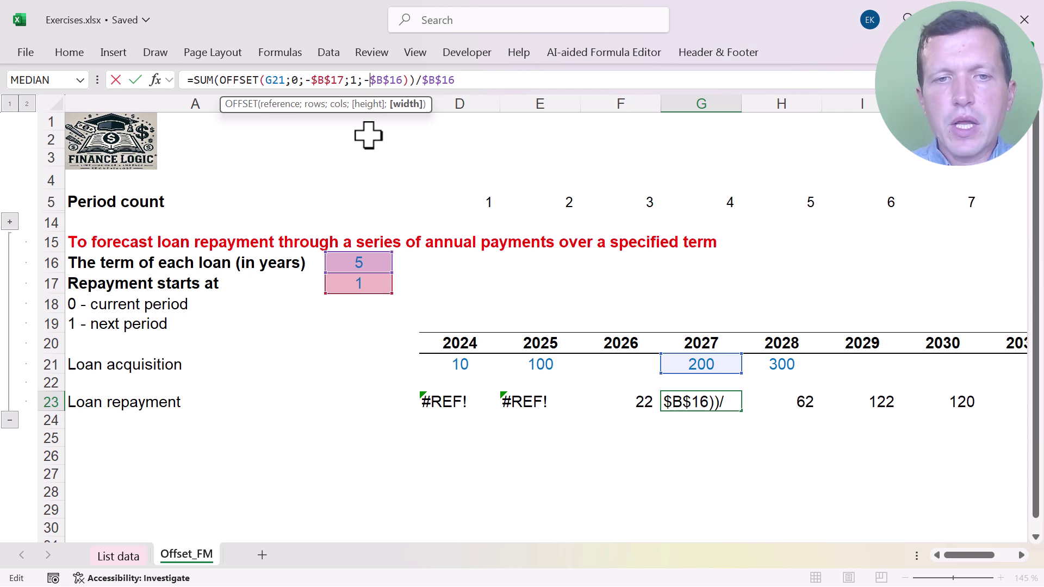
text(ыш)
key(BackSpace)
key(BackSpace)
text(Min)
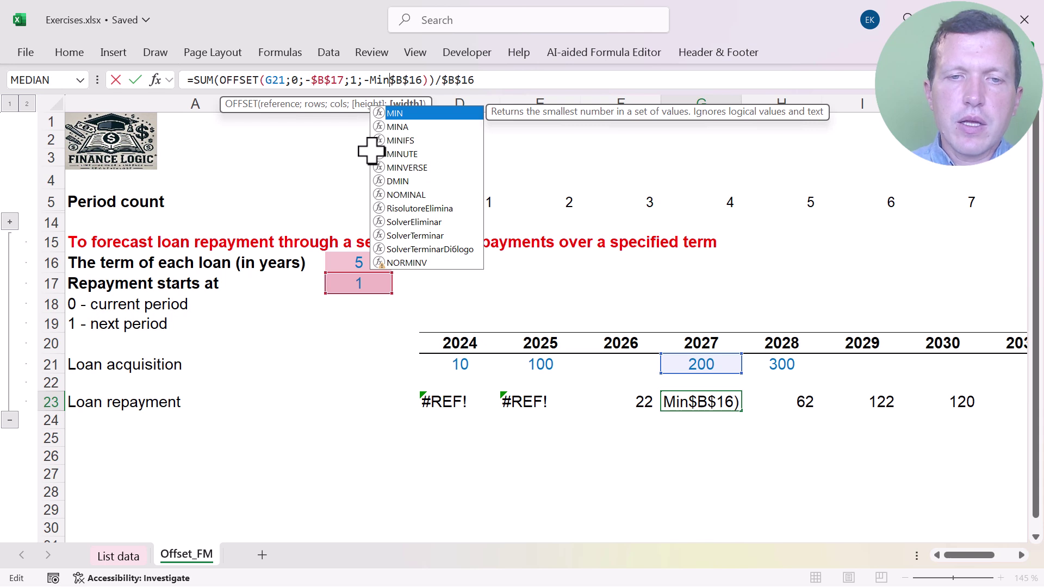
text(($B$16)
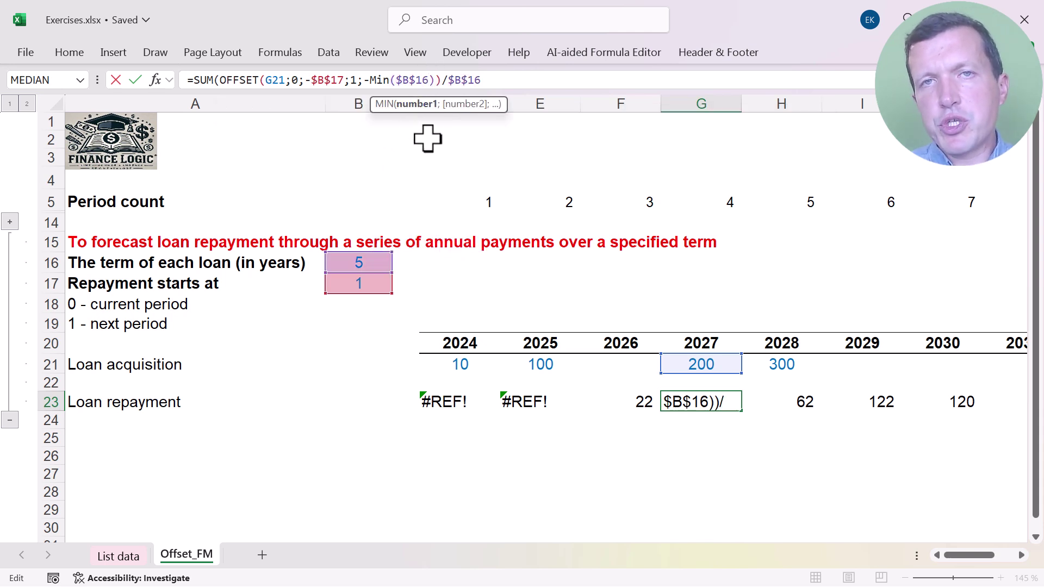
text(;)
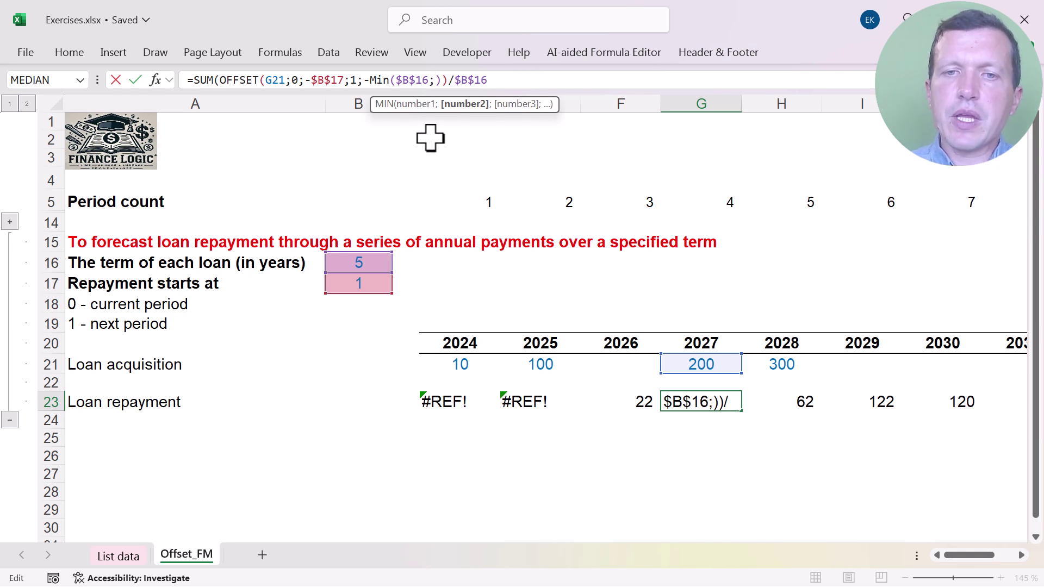
click(705, 205)
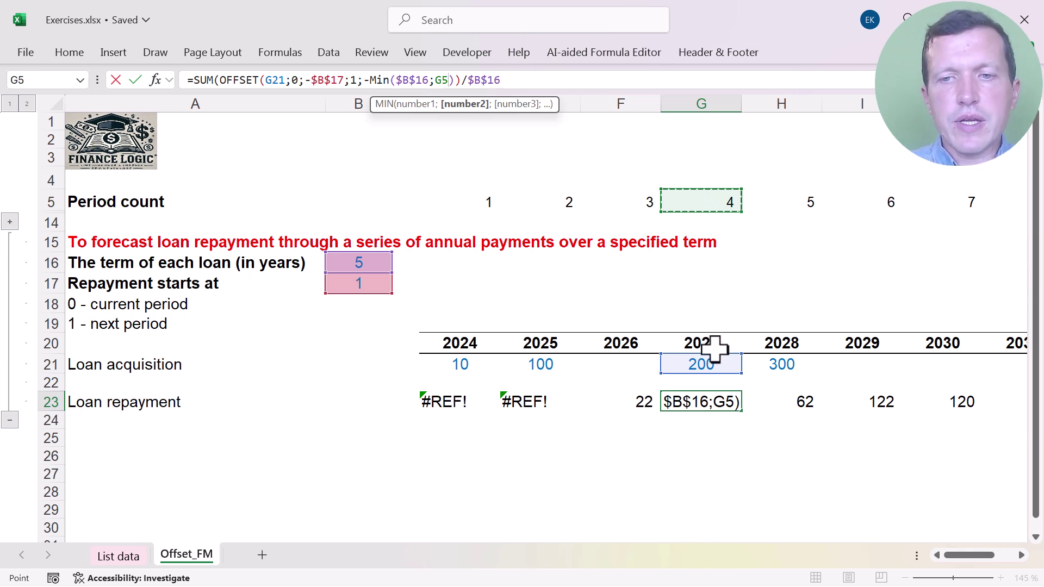
Review the MIN arguments and commit the 2027 repayment formula with the suggested correction: =SUM(OFFSET(G21;0;-$B$17;1;-MIN($B$16;G5))/$B$16)
click(417, 104)
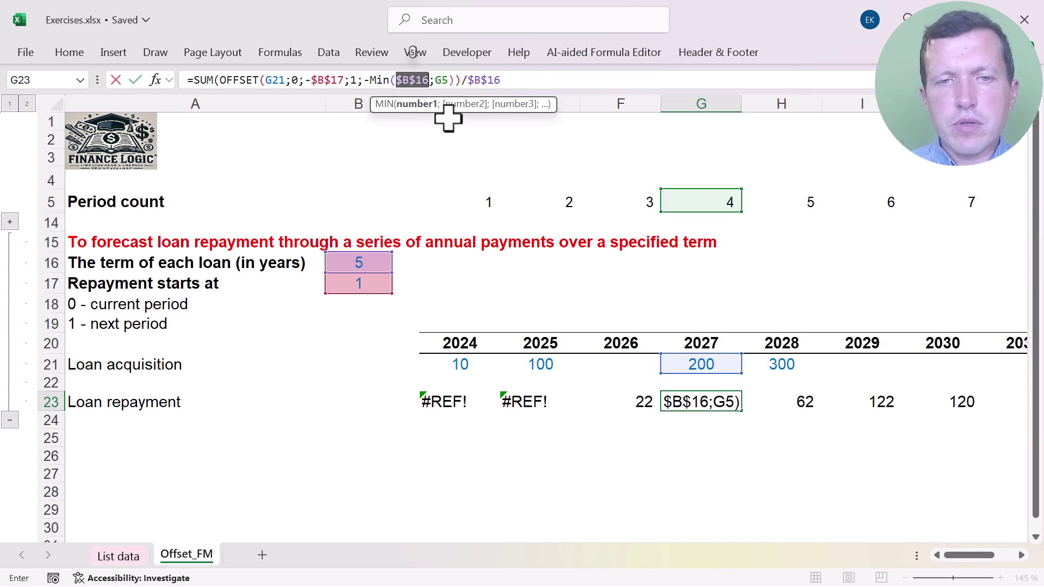
drag(450, 113, 617, 95)
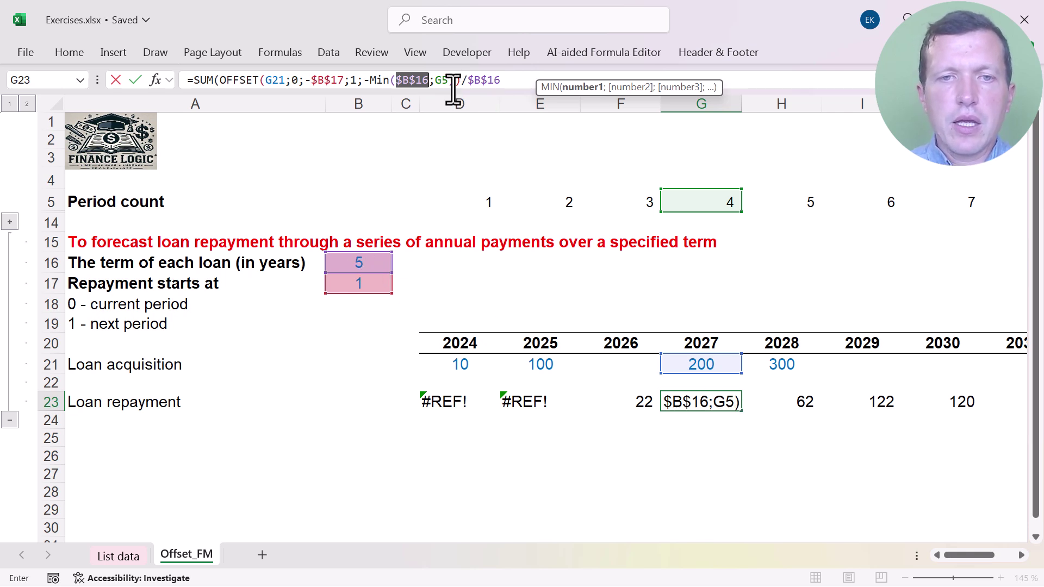
click(509, 82)
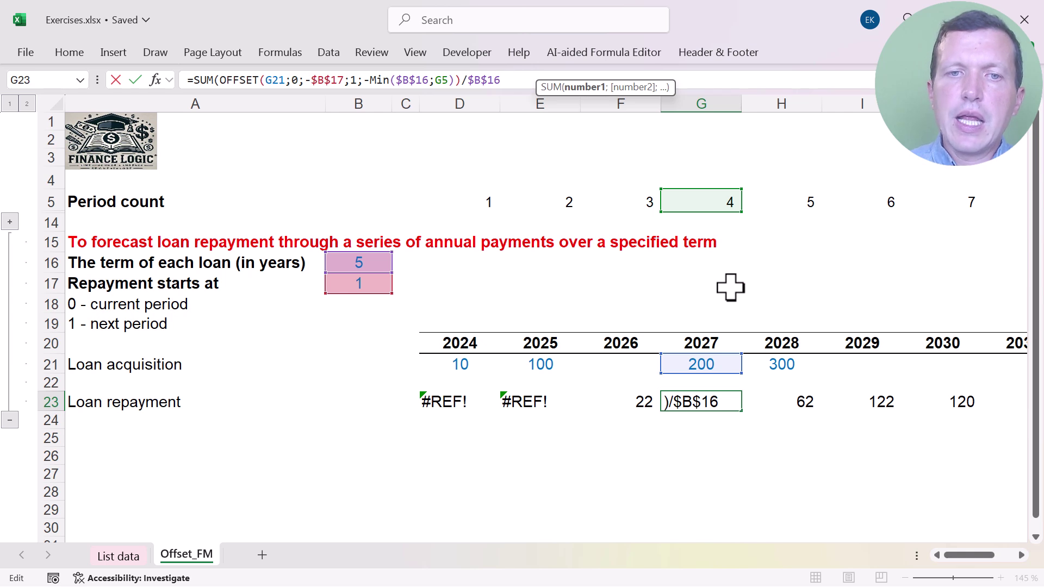
key(Return)
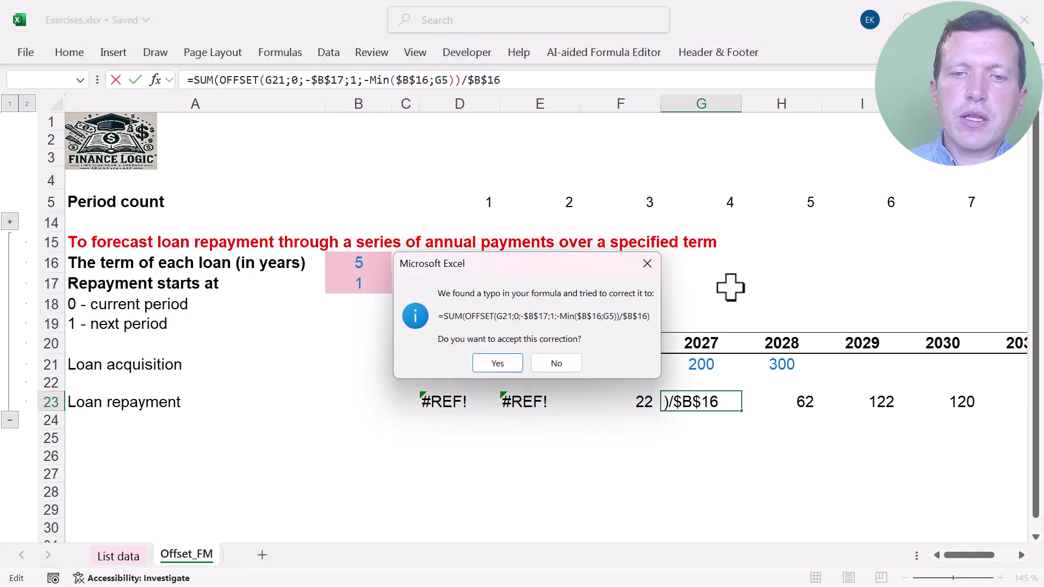
key(Return)
Copy the 2027 repayment formula back to 2024 and forward to 2034, covering D23 to N23
click(699, 401)
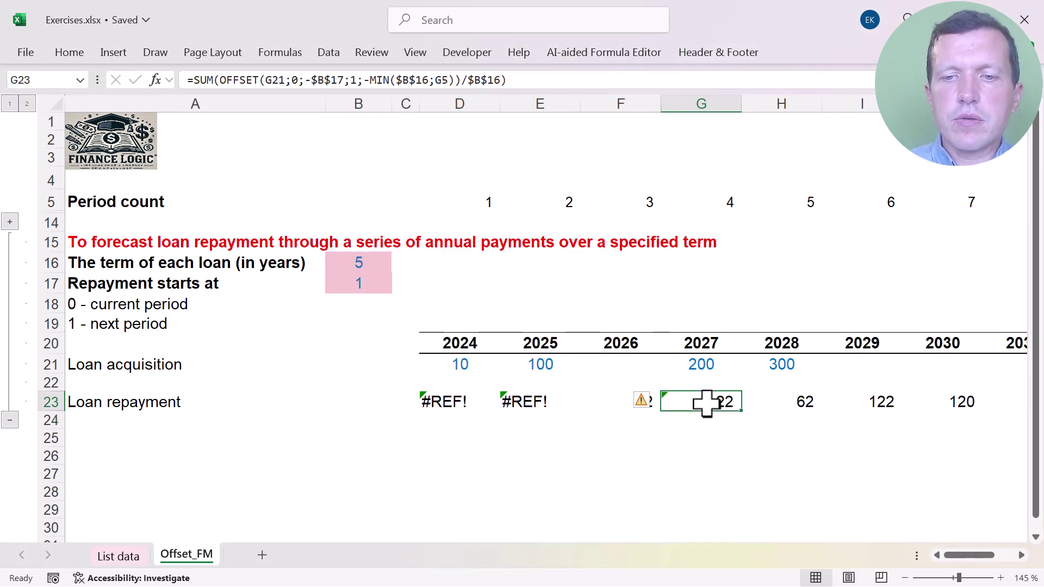
drag(741, 410, 436, 409)
click(699, 401)
drag(741, 410, 964, 395)
click(699, 437)
Check the 2025 loan repayment in E23 against the 2024 loan acquisition in D21
key(Left)
key(Left)
key(Left)
key(Left)
key(Left)
key(Left)
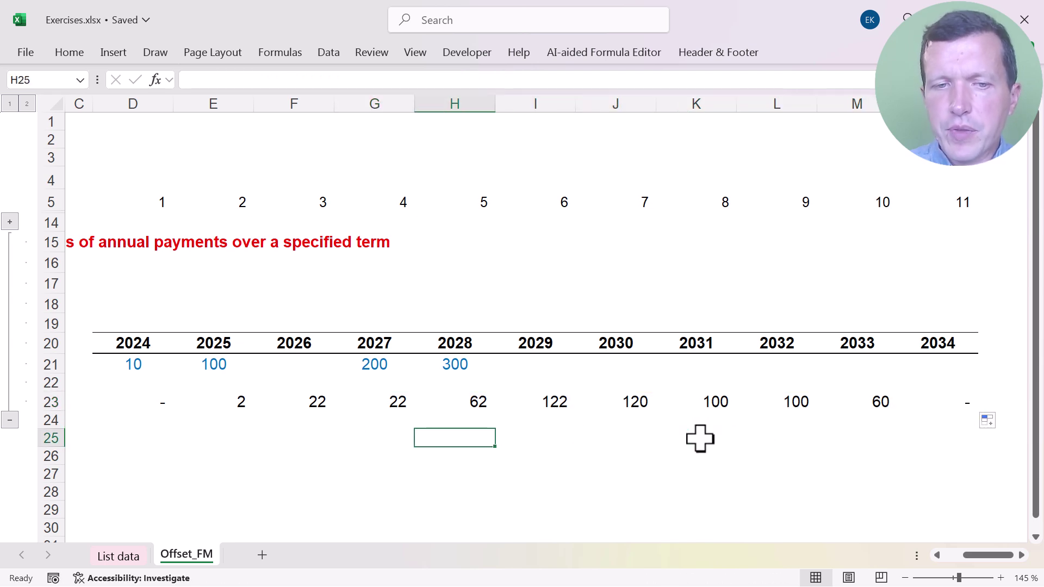
key(Left)
key(Left)
key(Left)
key(Right)
key(Right)
key(Up)
key(Right)
key(Up)
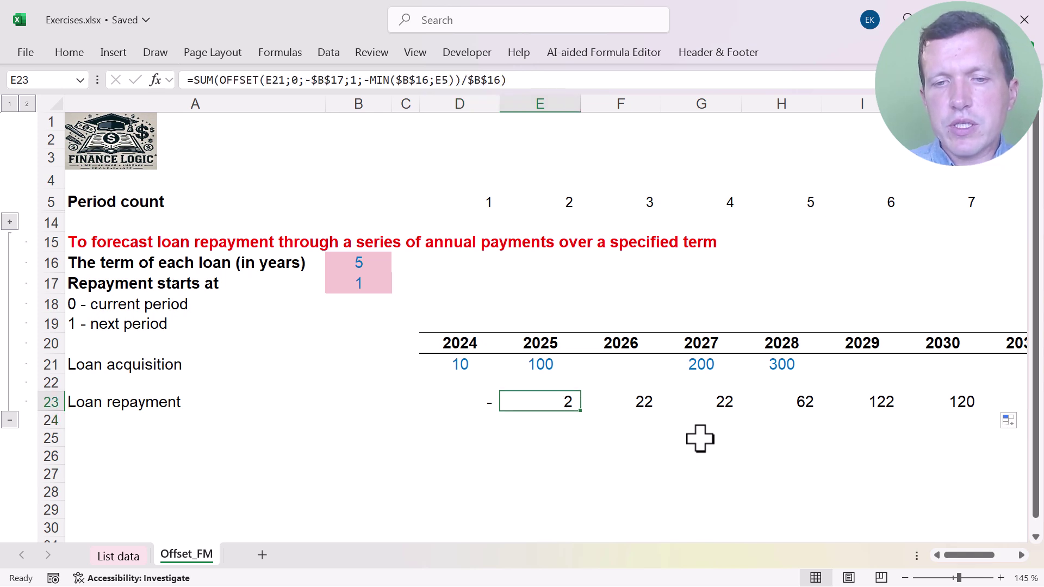
key(Left)
key(Up)
key(Up)
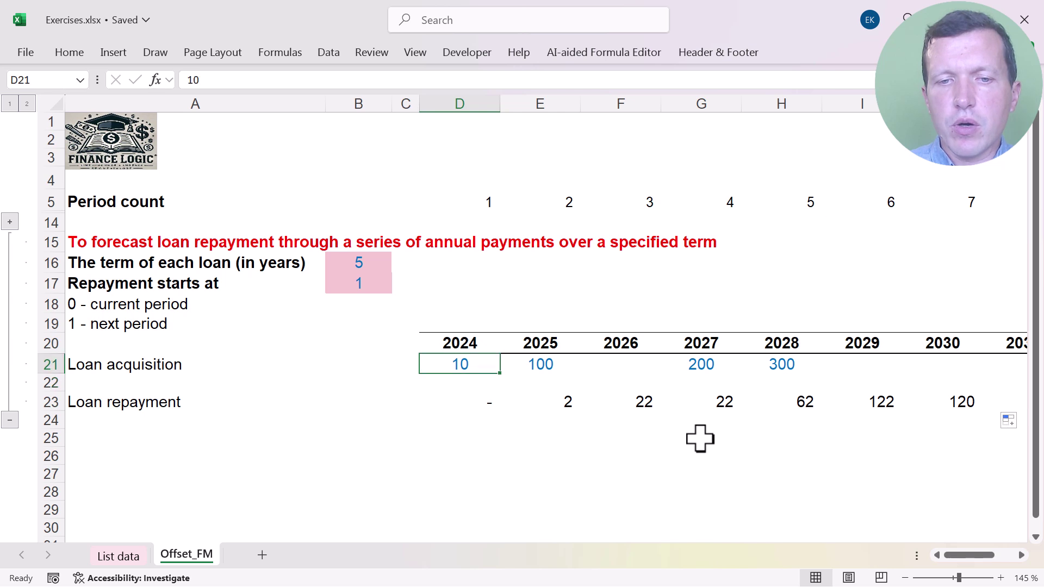
Examine the copied loan repayment formulas year by year from 2024 to 2029
key(Down)
key(Down)
key(Right)
key(Right)
key(Right)
key(Right)
key(Right)
key(Right)
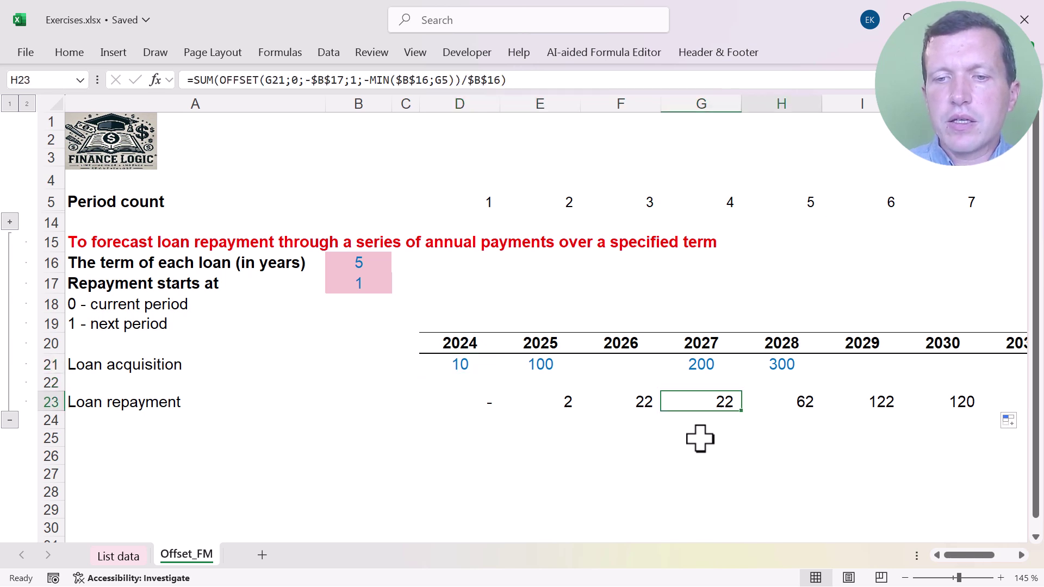
key(Right)
key(Right)
key(Left)
key(Left)
key(Left)
key(Left)
key(Left)
key(Left)
key(Right)
key(Right)
key(Right)
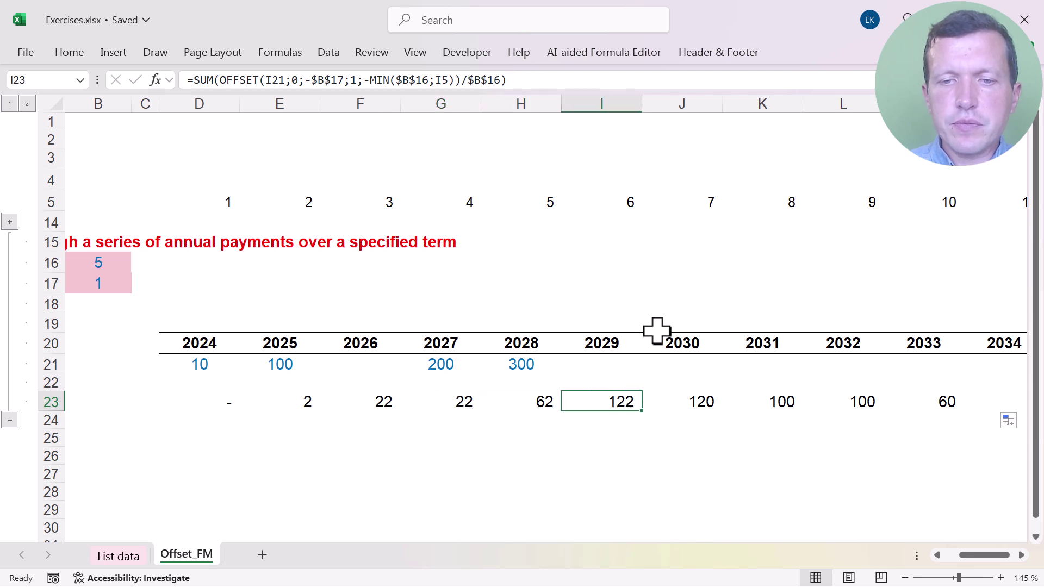
Compare the 2030 loan repayment in J23 with the earlier repayments and the loans acquired from 2025 to 2029 (E21:I21)
click(678, 399)
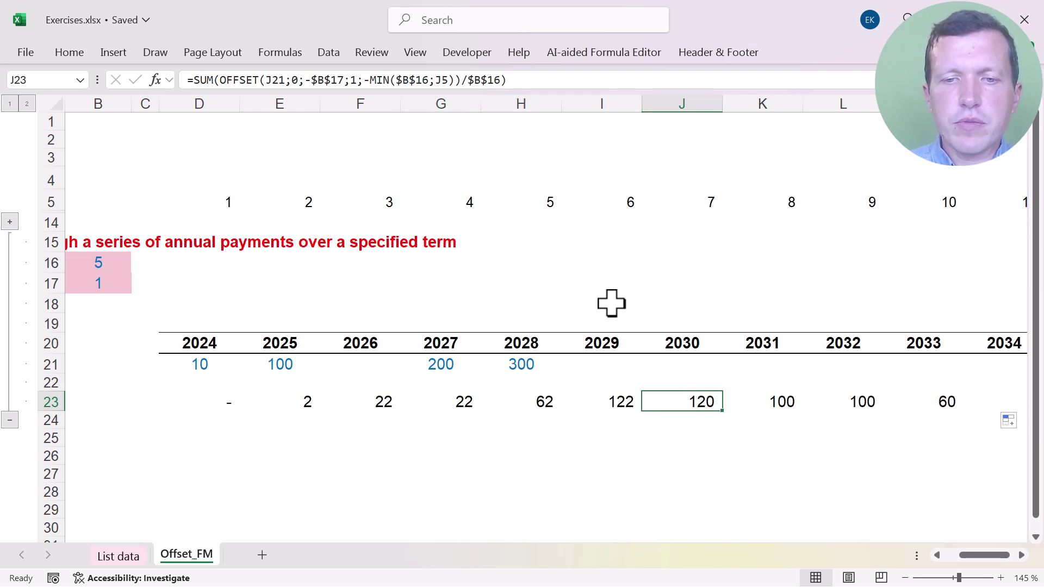
drag(608, 335, 601, 412)
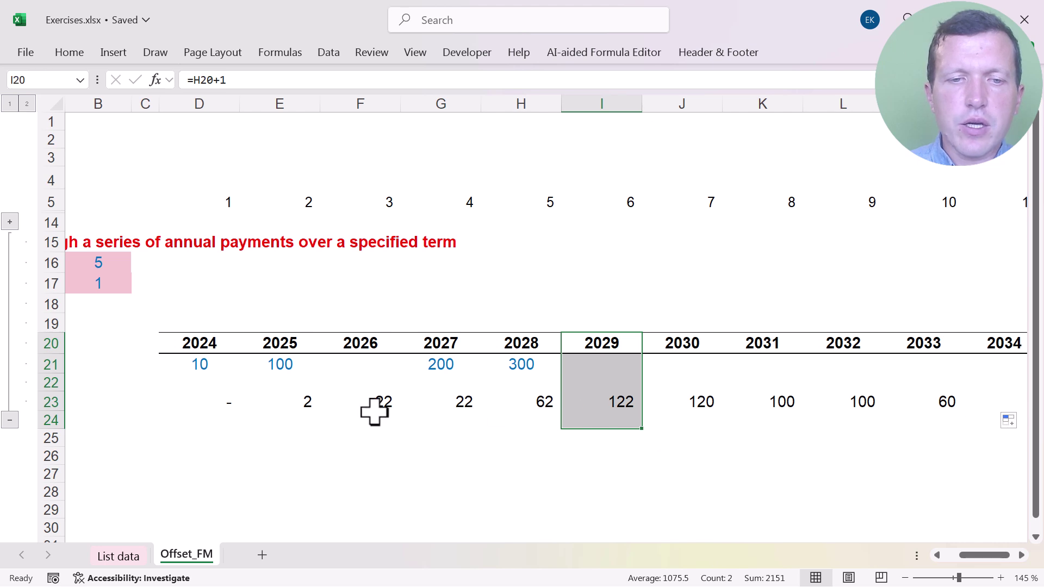
click(293, 400)
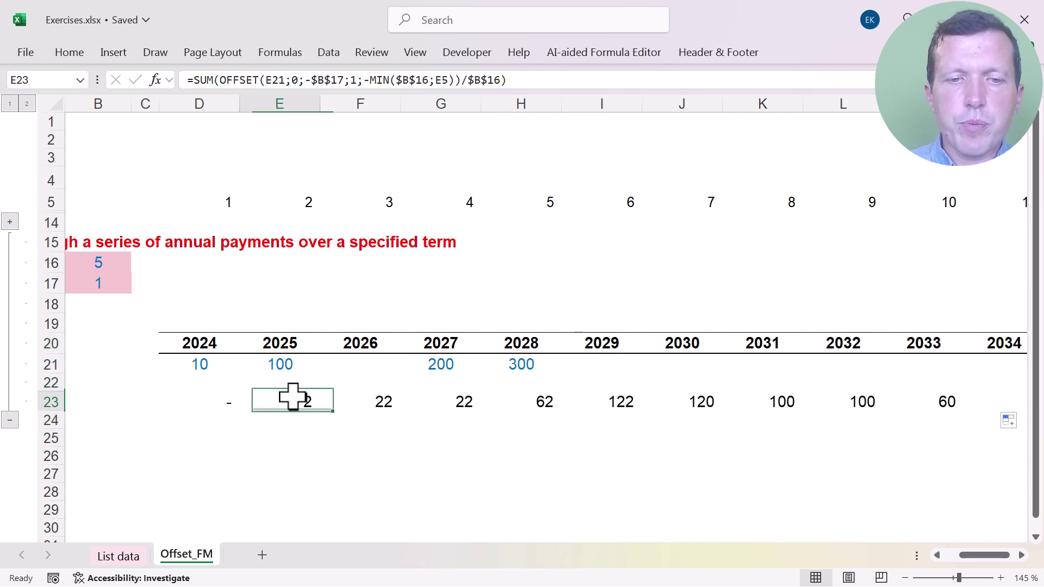
click(684, 401)
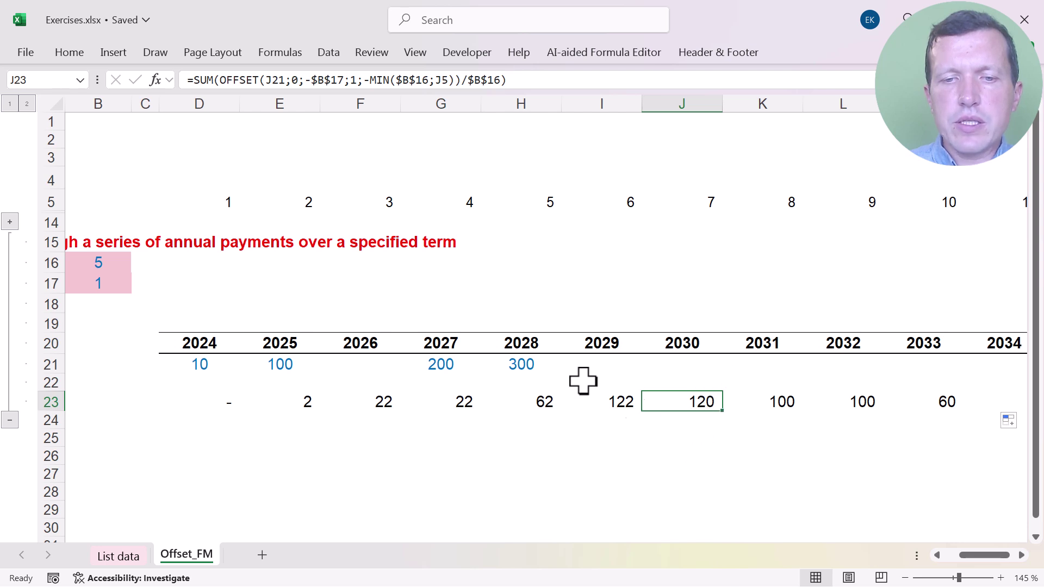
drag(277, 365, 589, 361)
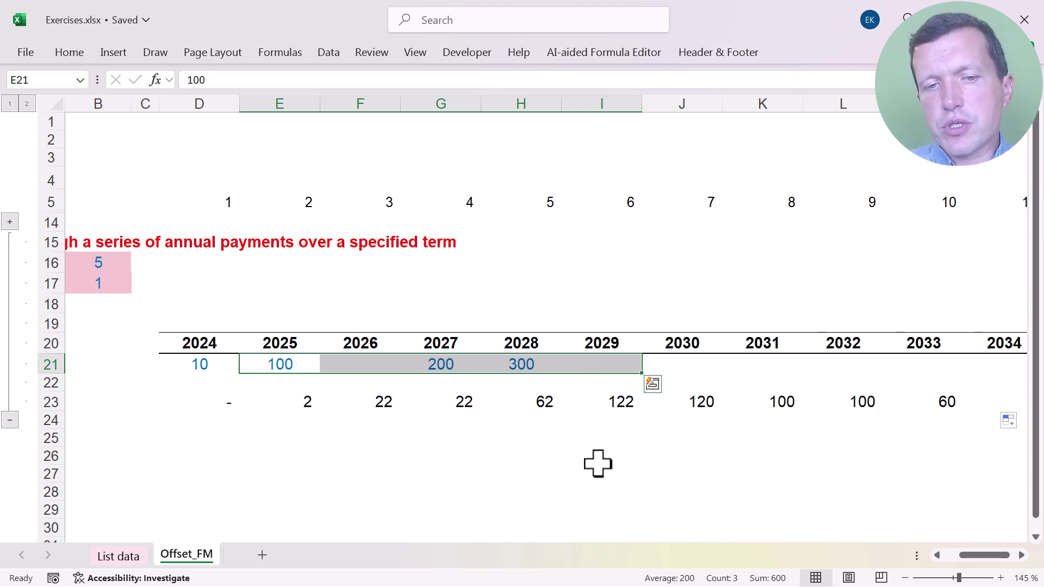
key(Left)
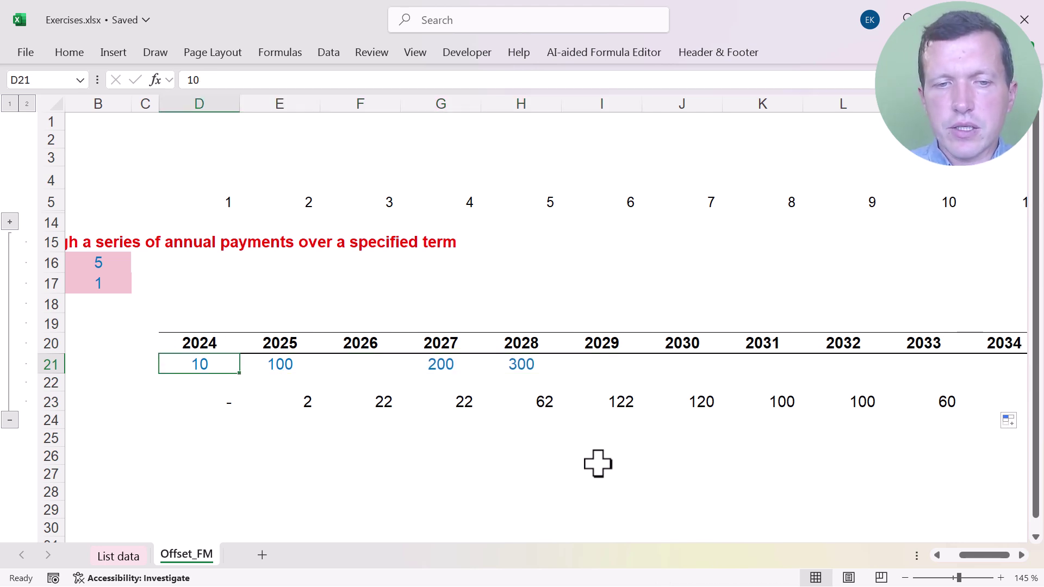
key(Home)
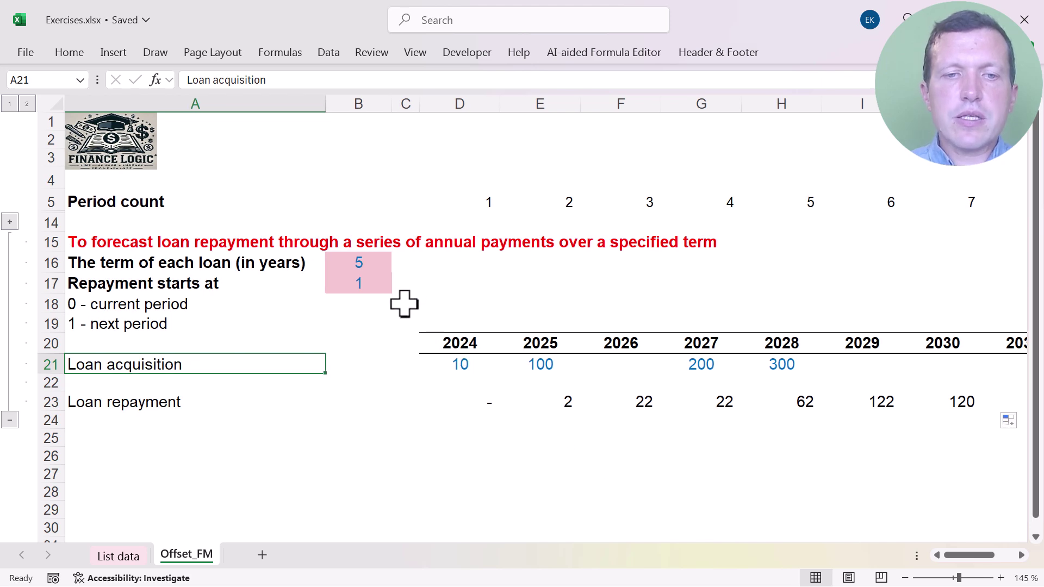
Set the repayment start in B17 to 0, the current period
click(376, 283)
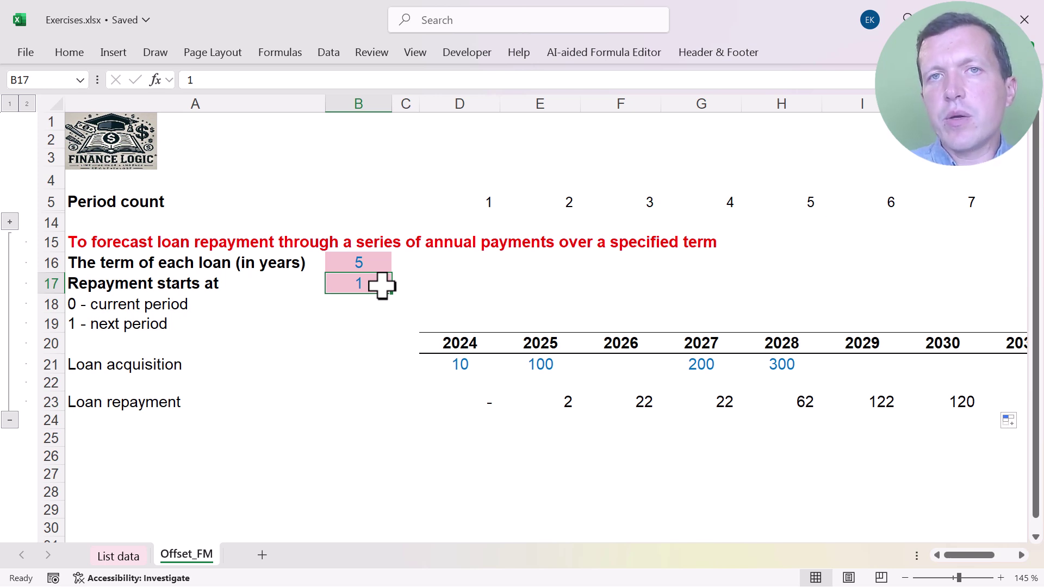
text(0)
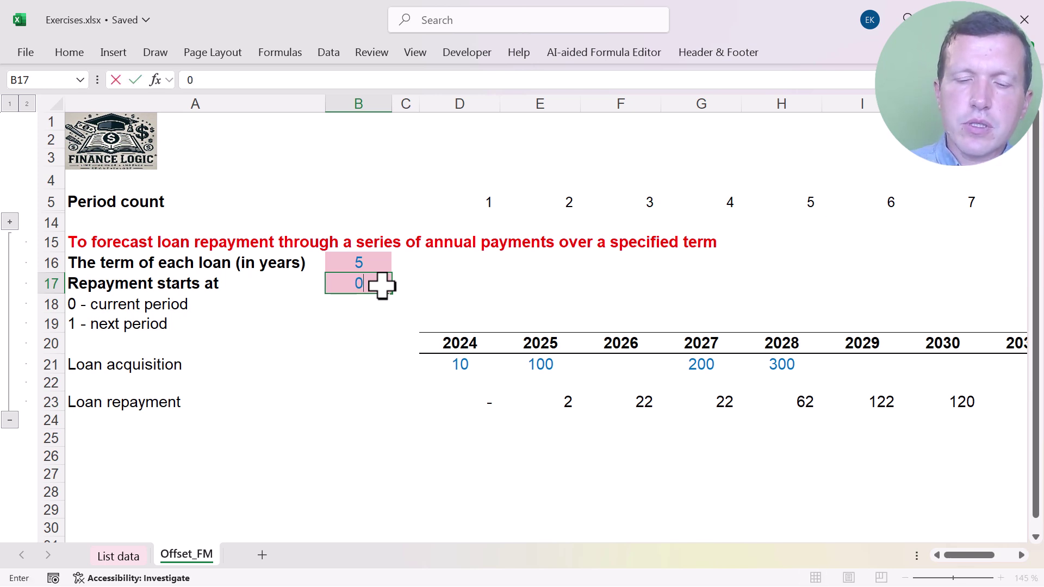
key(Return)
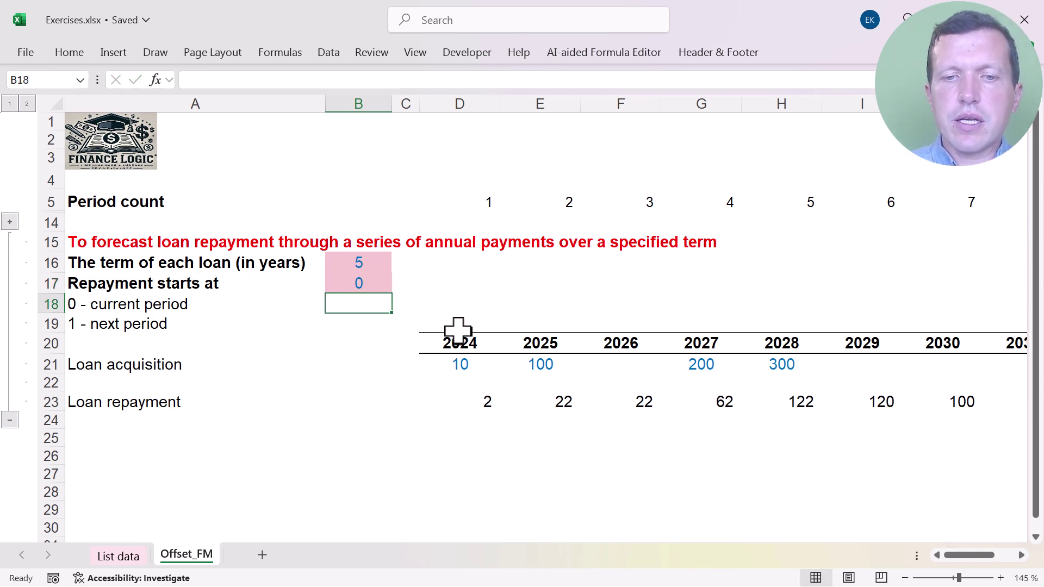
Check the 2024 loan acquisition and open the 2024 loan repayment formula in D23 to examine its references
click(461, 363)
click(464, 400)
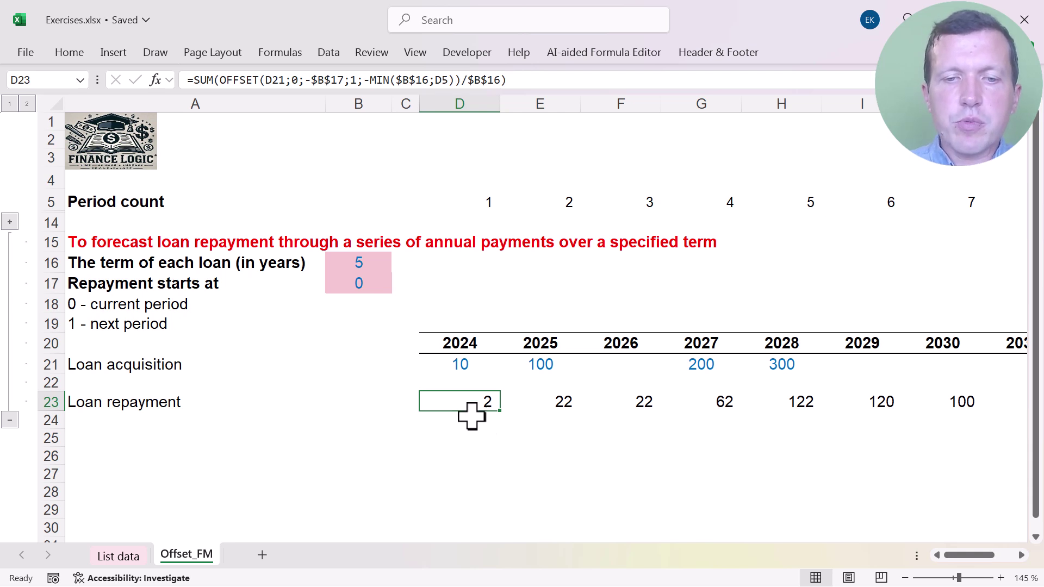
double_click(471, 402)
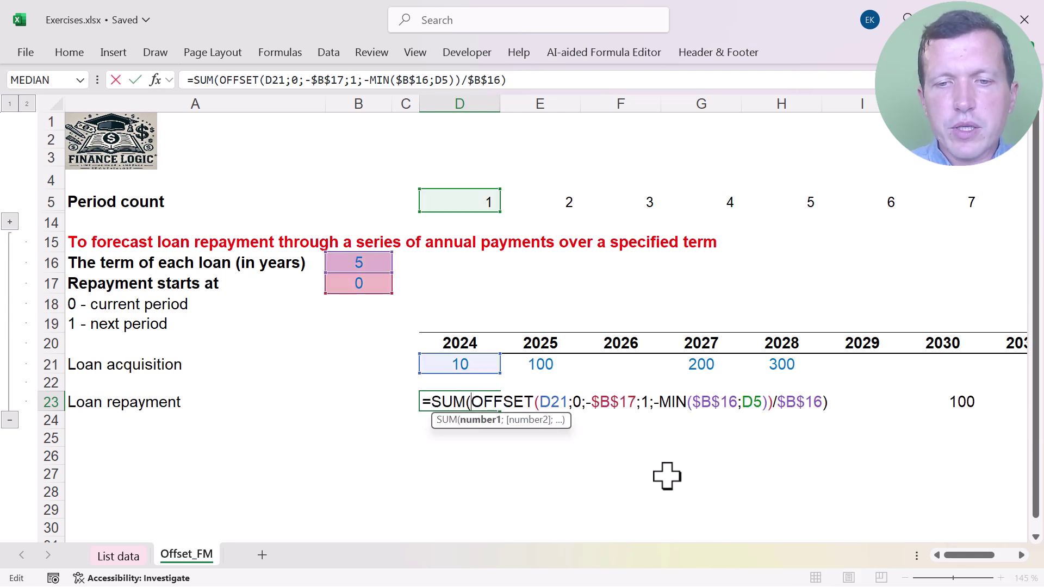